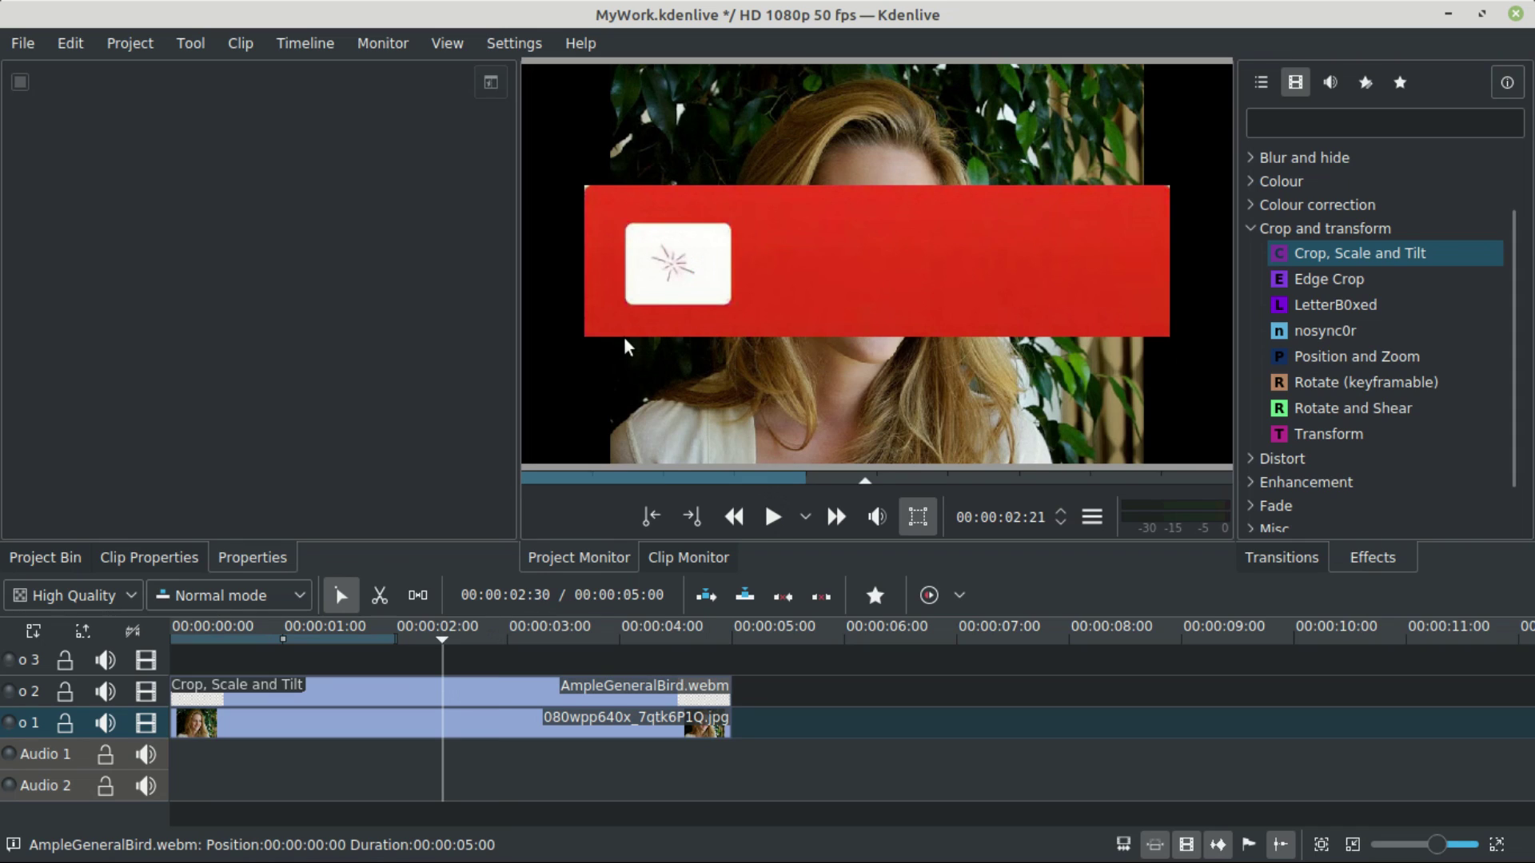
# - Add the Transform effect from the Crop and transform category to the AmpleGeneralBird.webm clip
pyautogui.click(392, 686)
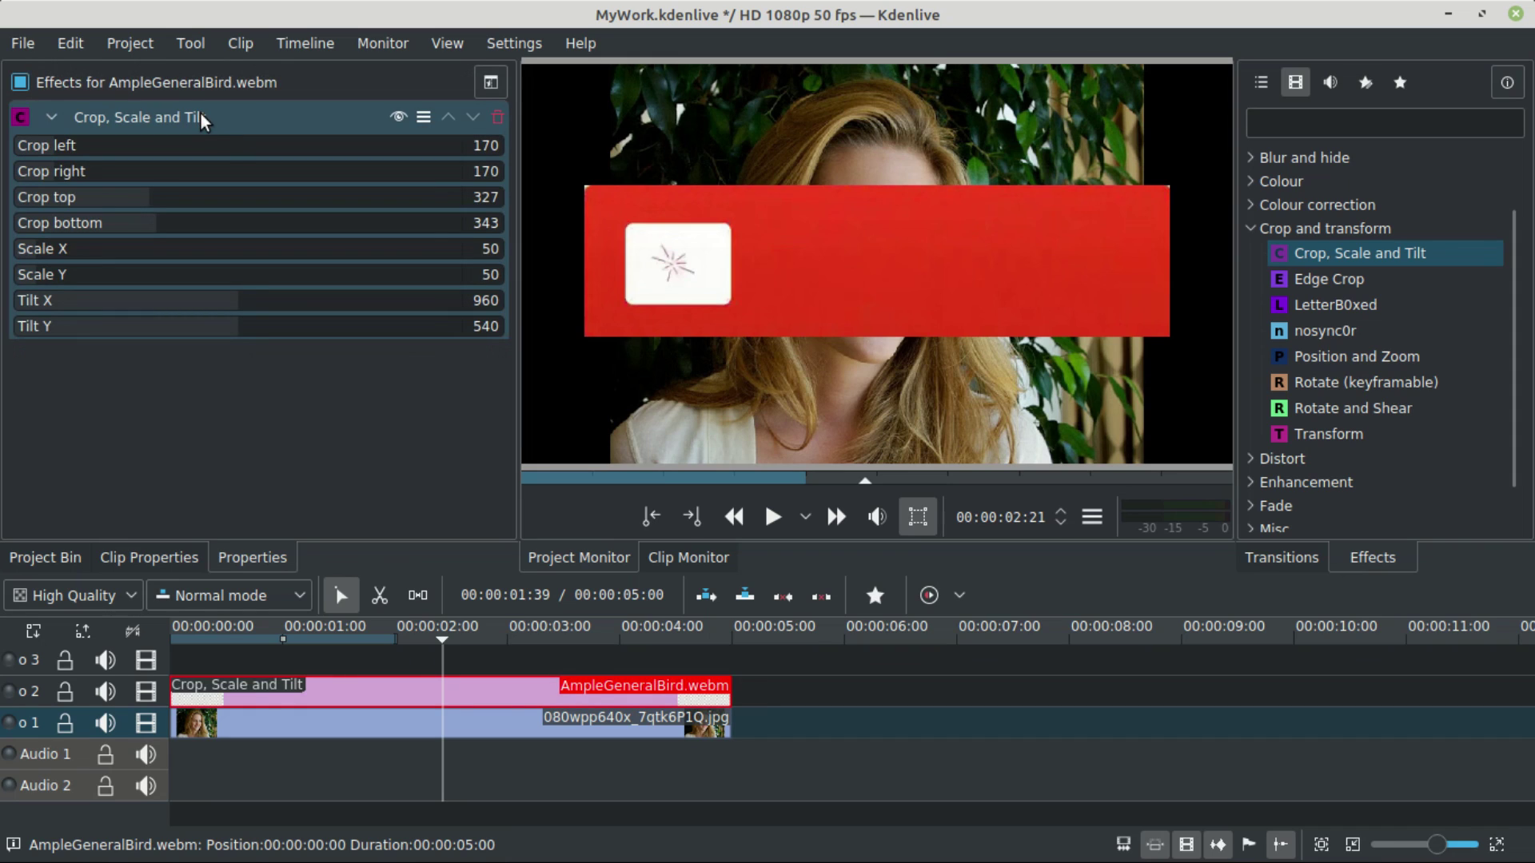
pyautogui.click(1252, 228)
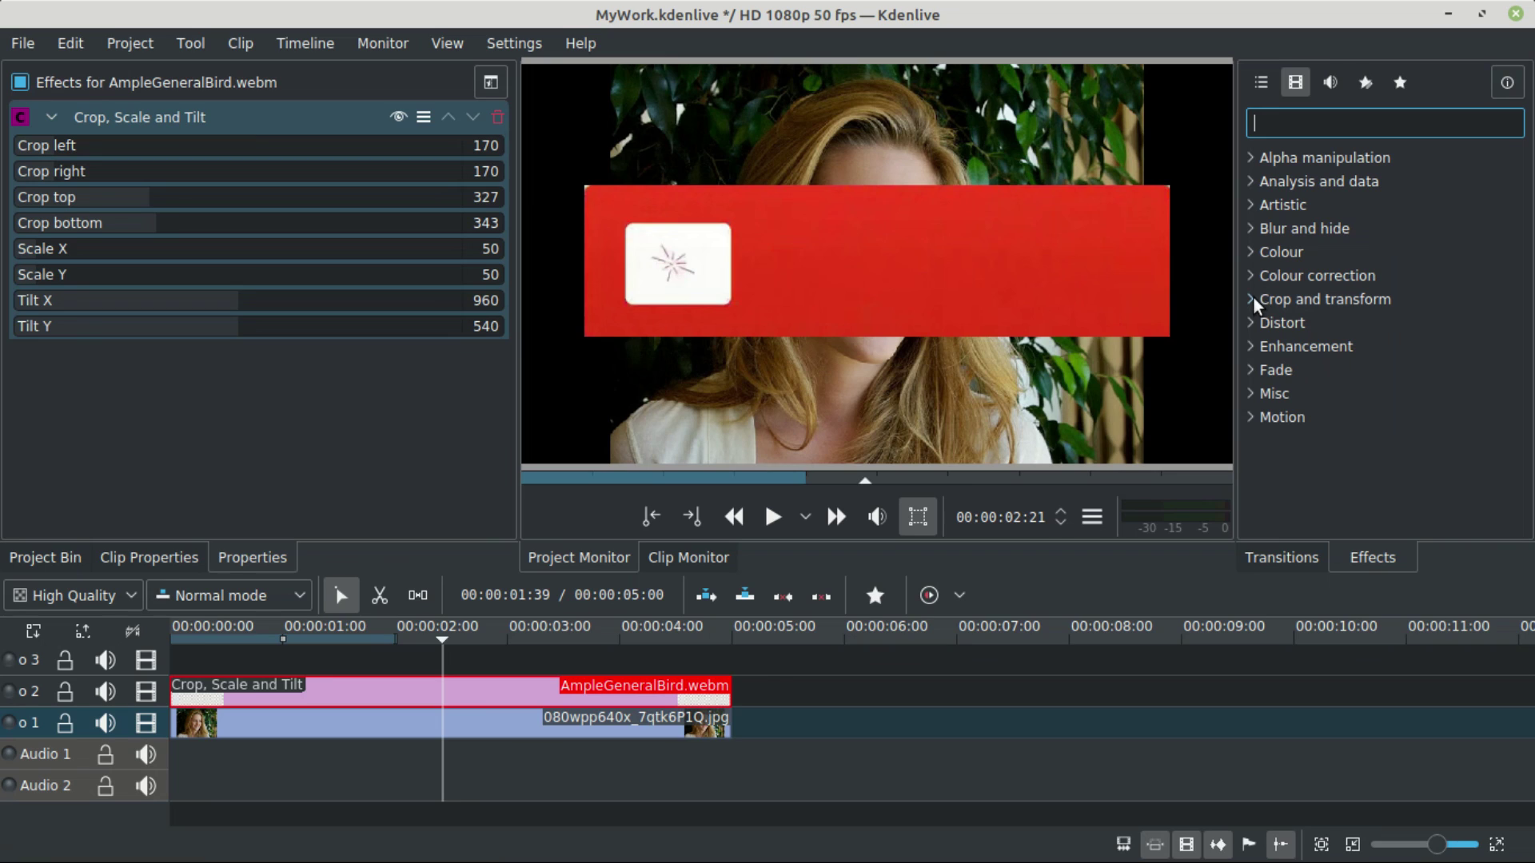
pyautogui.click(1251, 299)
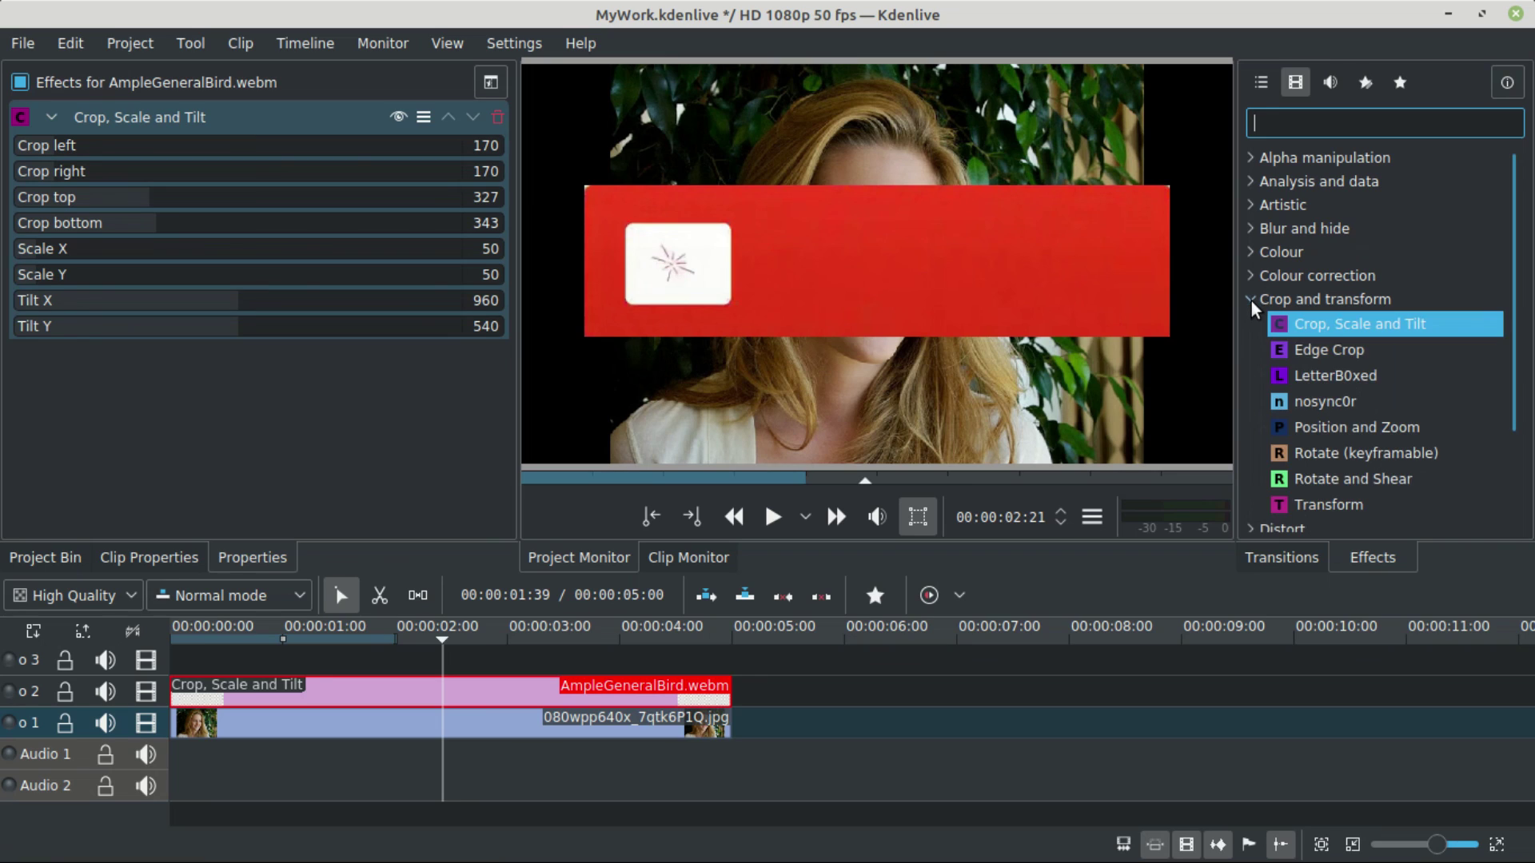
pyautogui.click(1329, 506)
pyautogui.moveTo(1404, 505); pyautogui.dragTo(453, 698)
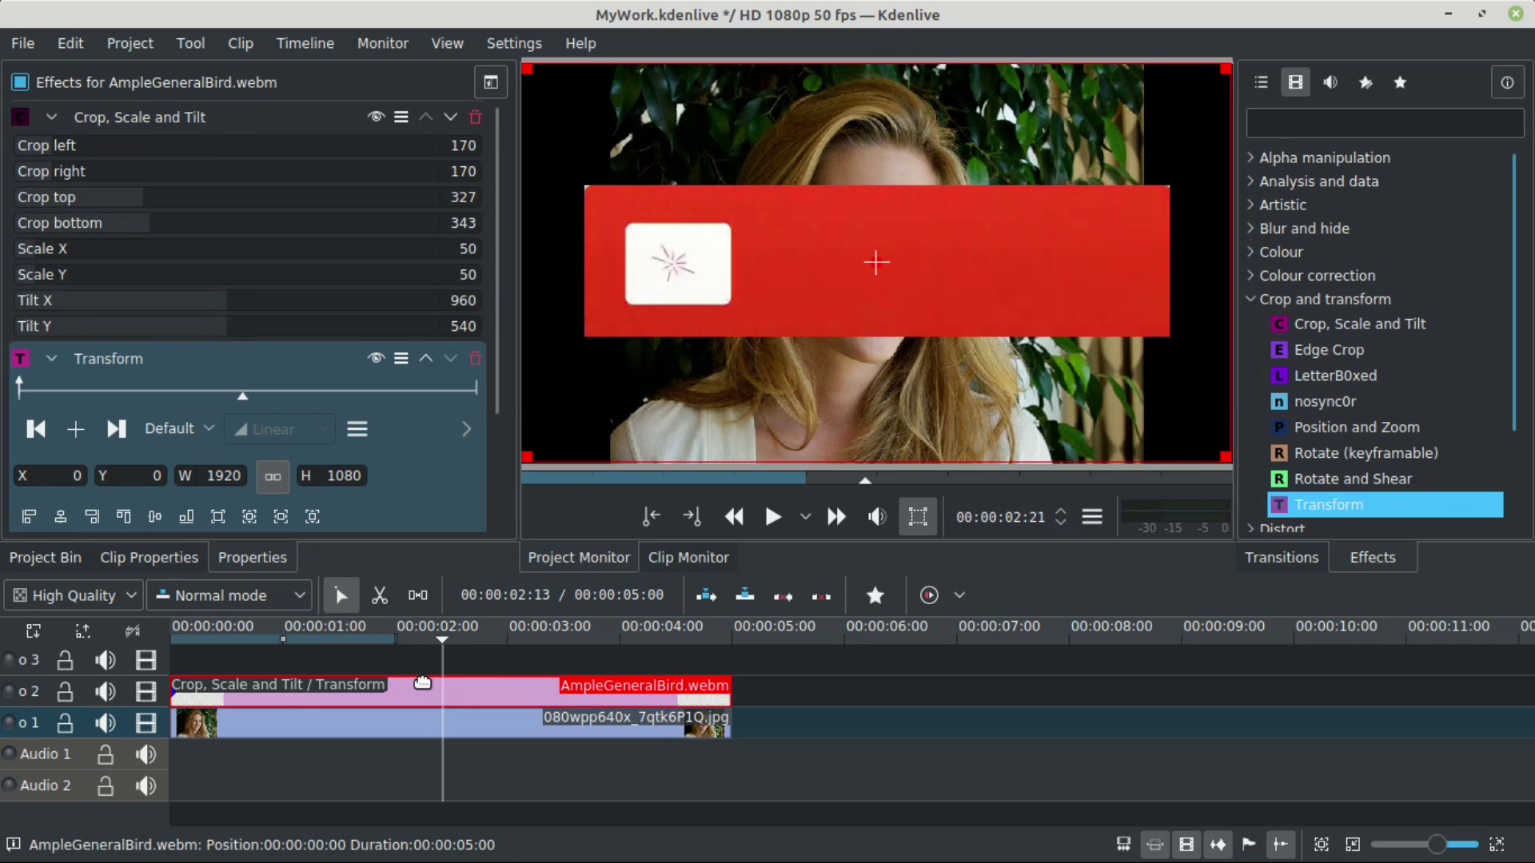
pyautogui.click(430, 697)
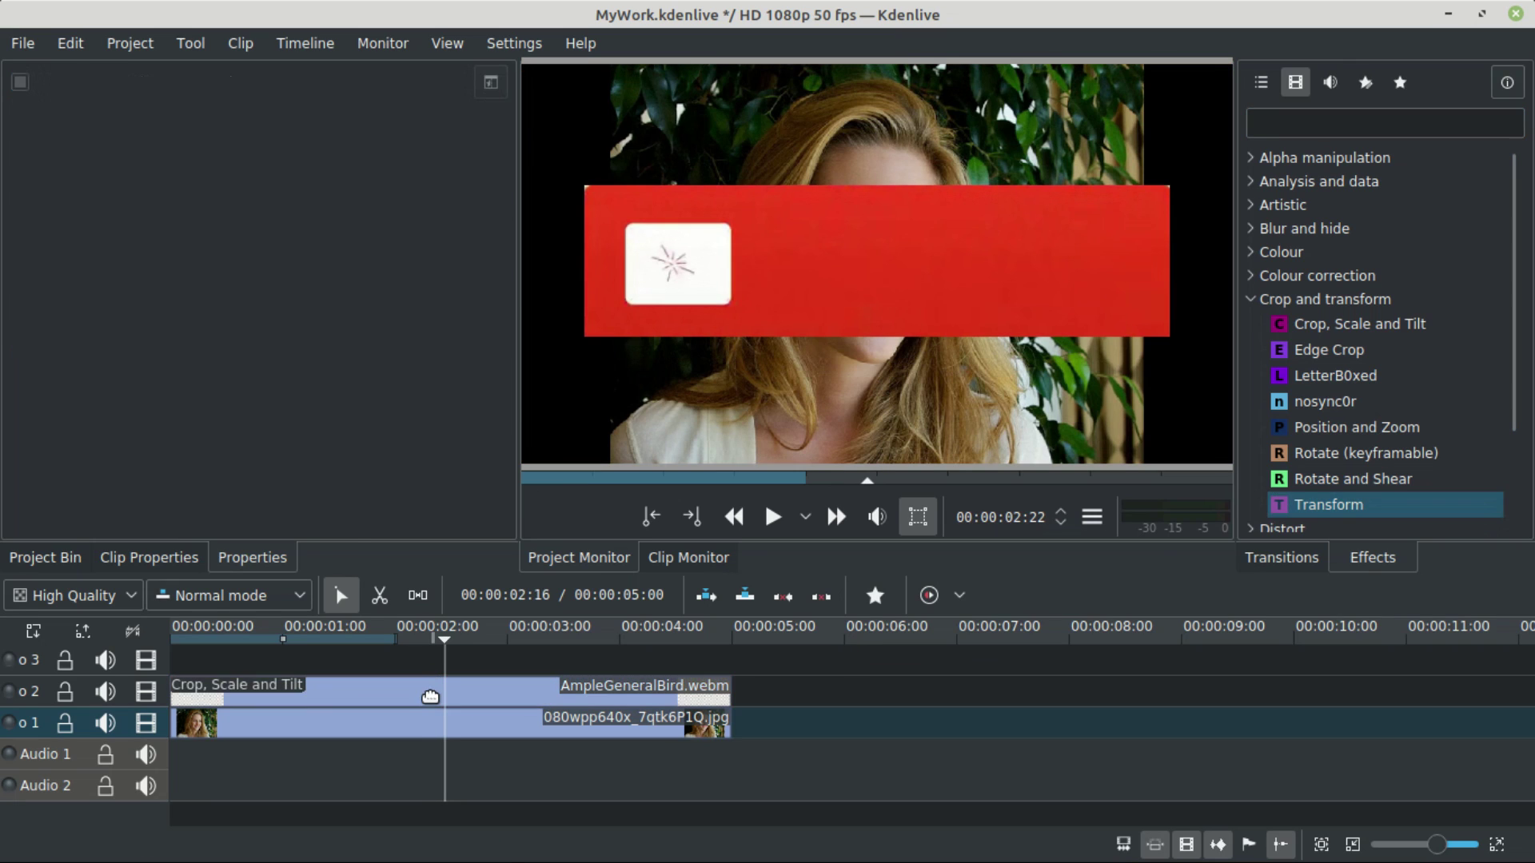
pyautogui.doubleClick(1327, 504)
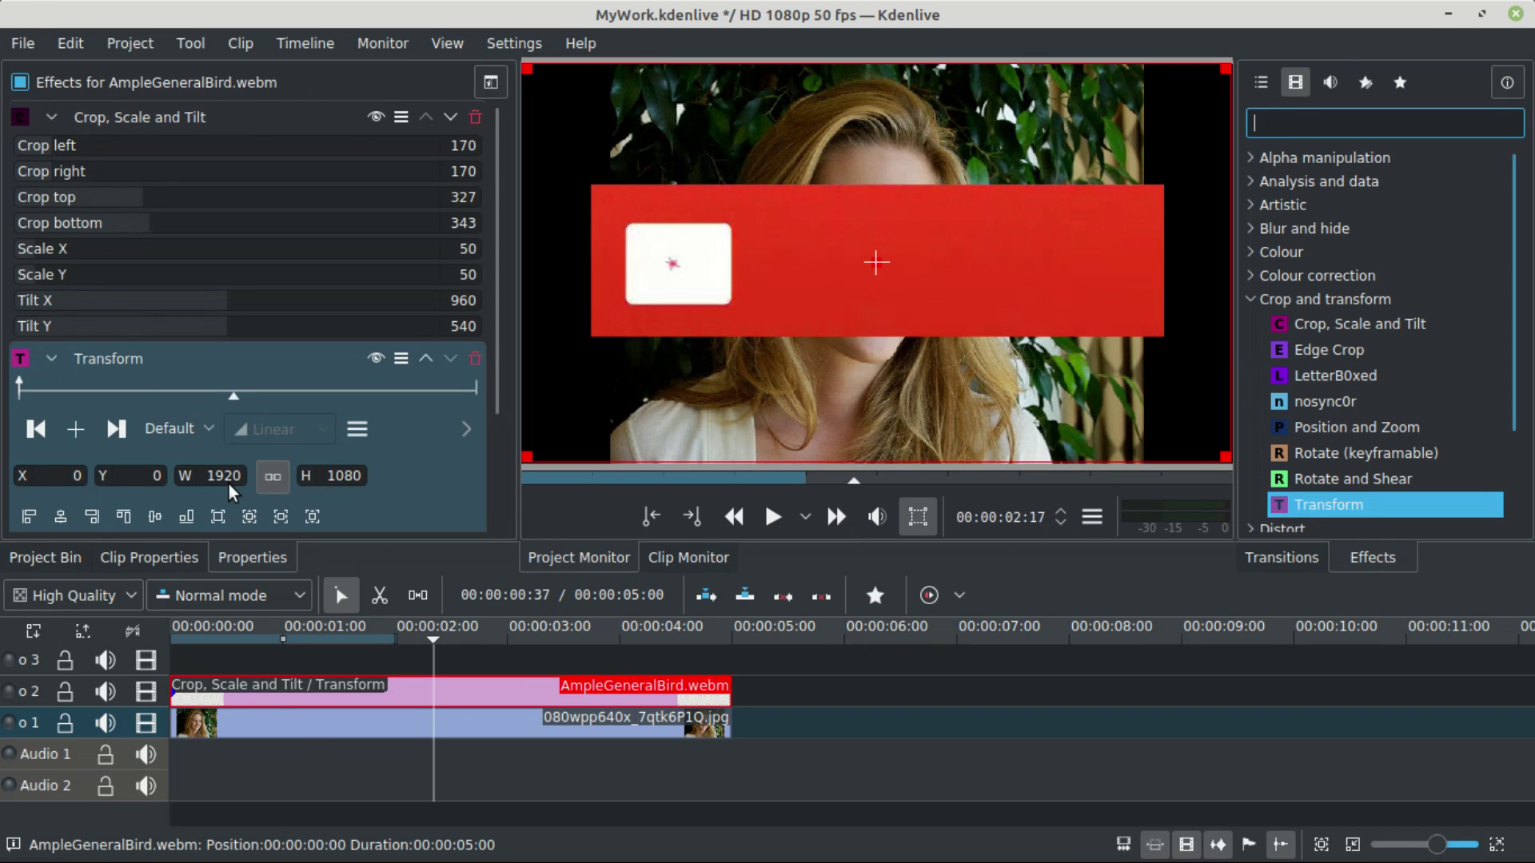
# - Collapse the settings of the Crop, Scale and Tilt effect so the Transform parameters are fully in view
pyautogui.click(51, 120)
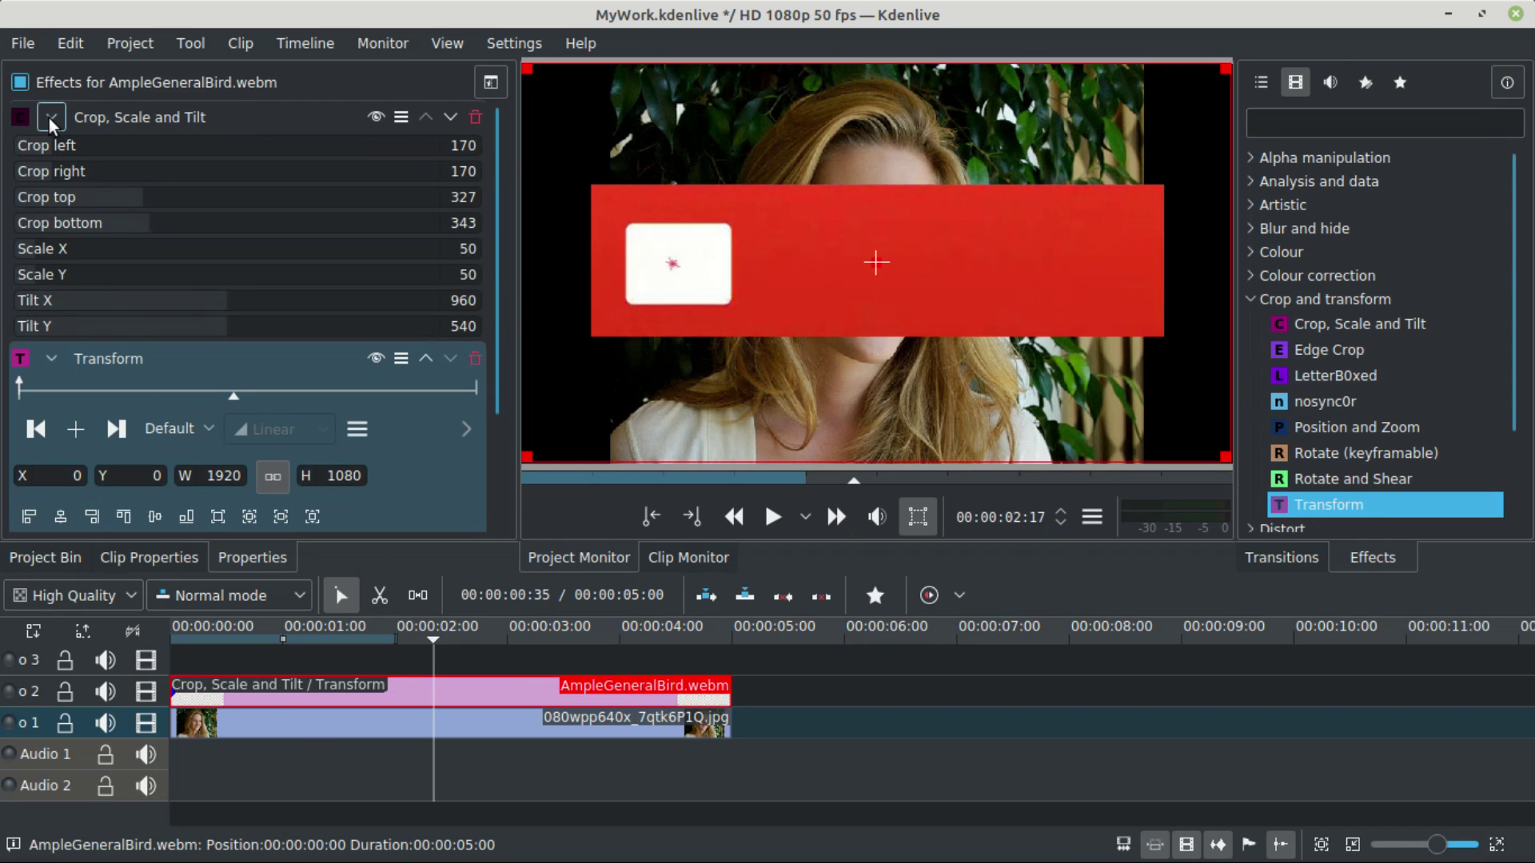
pyautogui.click(50, 118)
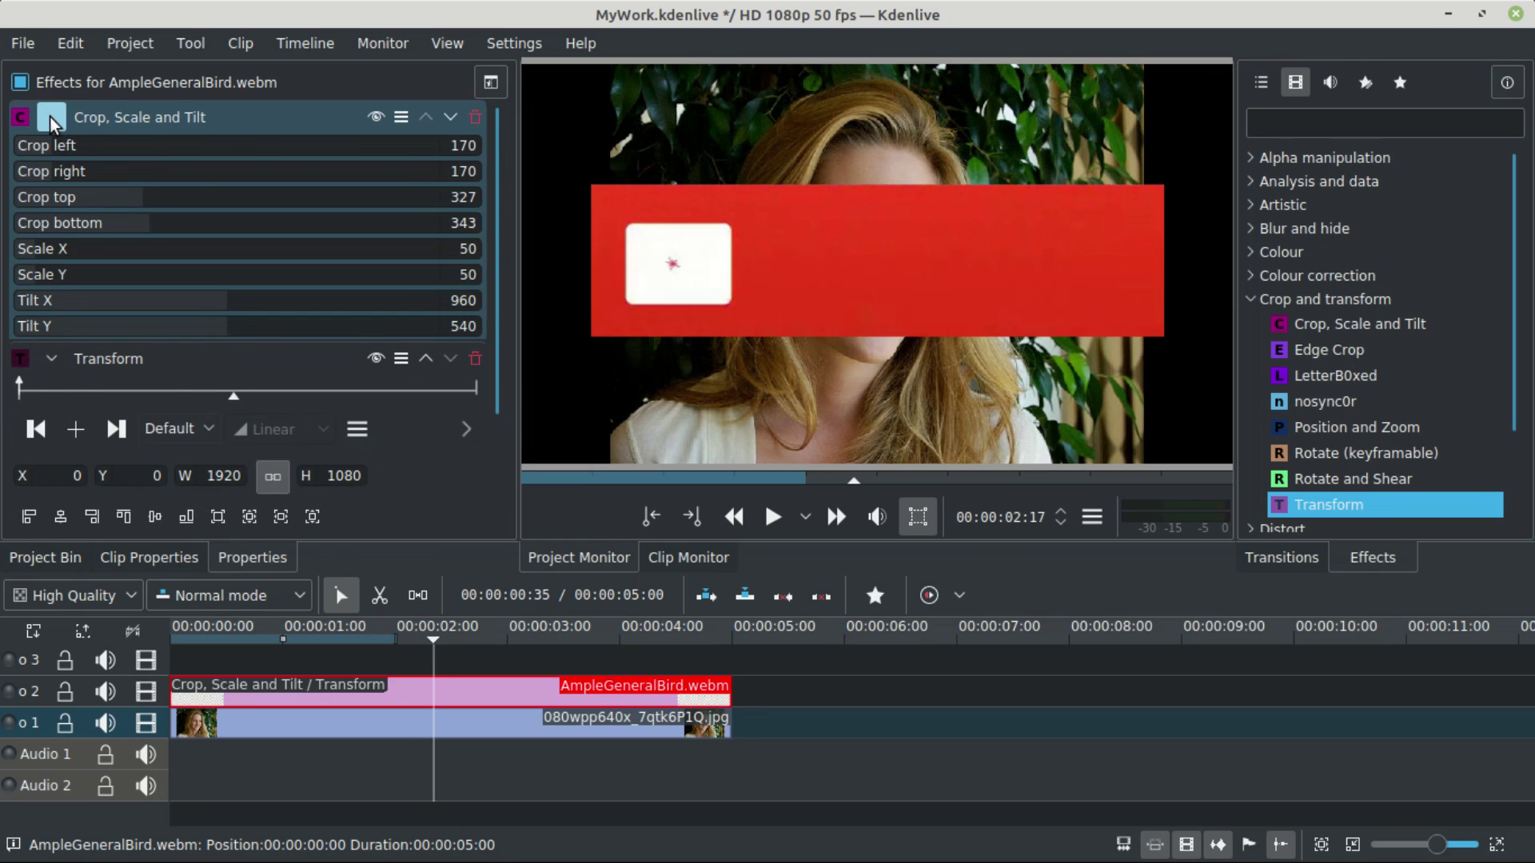
pyautogui.click(51, 118)
pyautogui.click(50, 120)
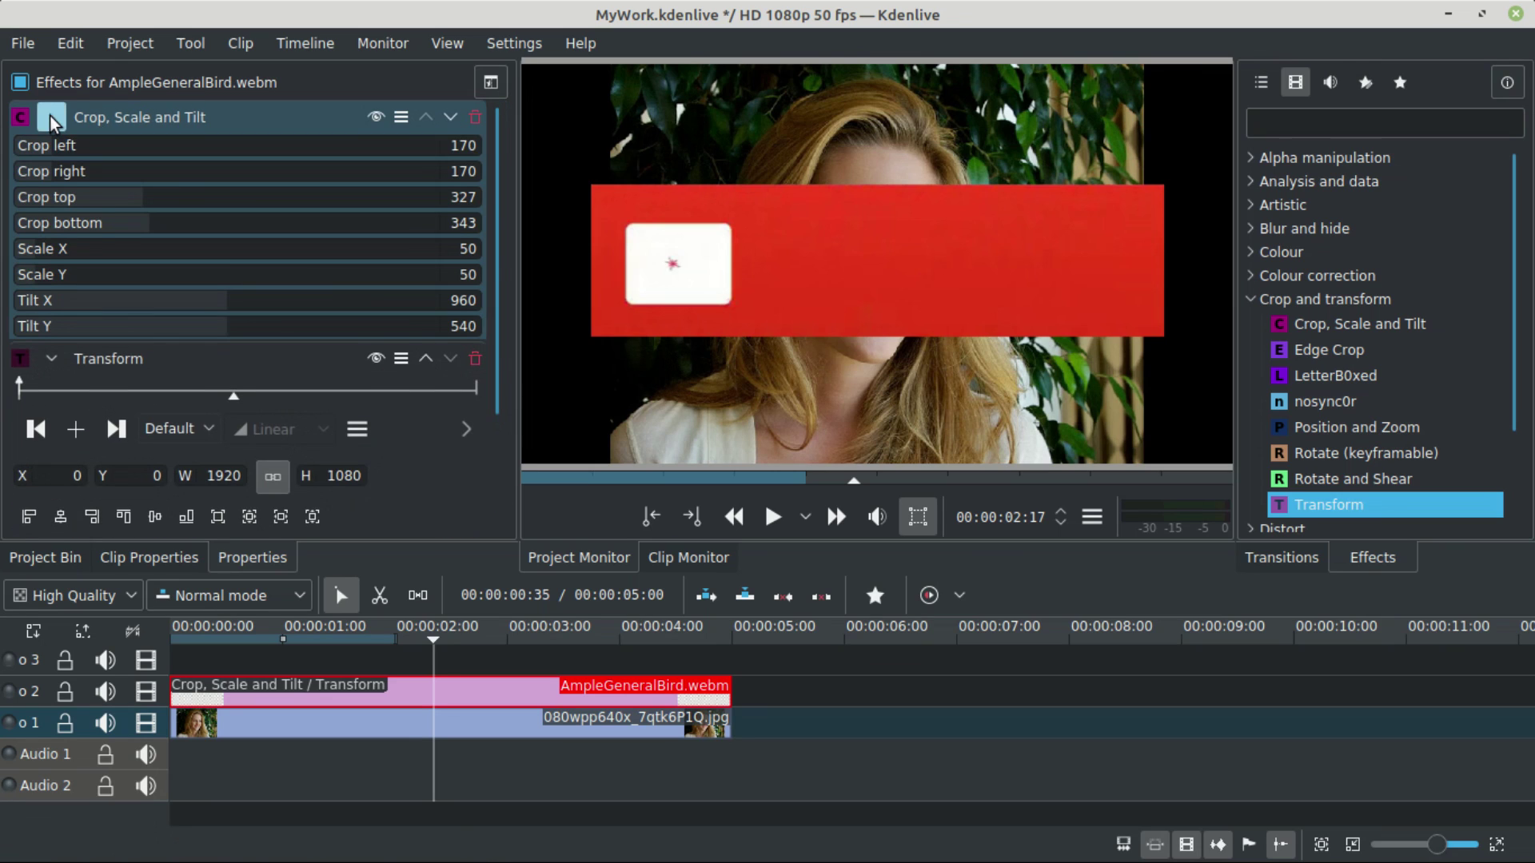
pyautogui.click(50, 120)
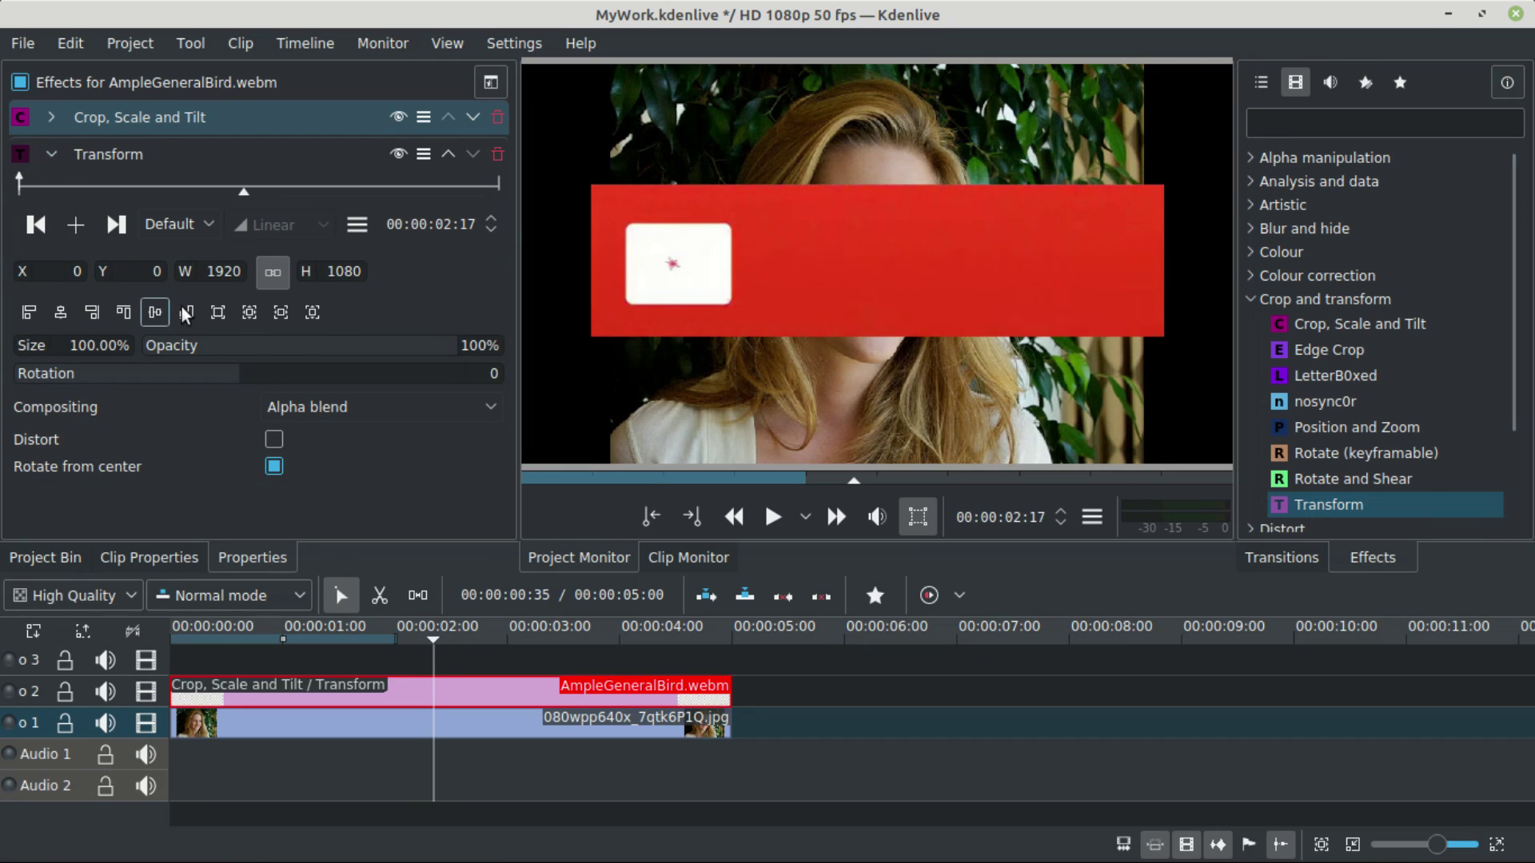
# - Try reducing the Transform effect's size to 70% and undo the resize
pyautogui.click(66, 346)
pyautogui.moveTo(44, 354); pyautogui.dragTo(4, 351)
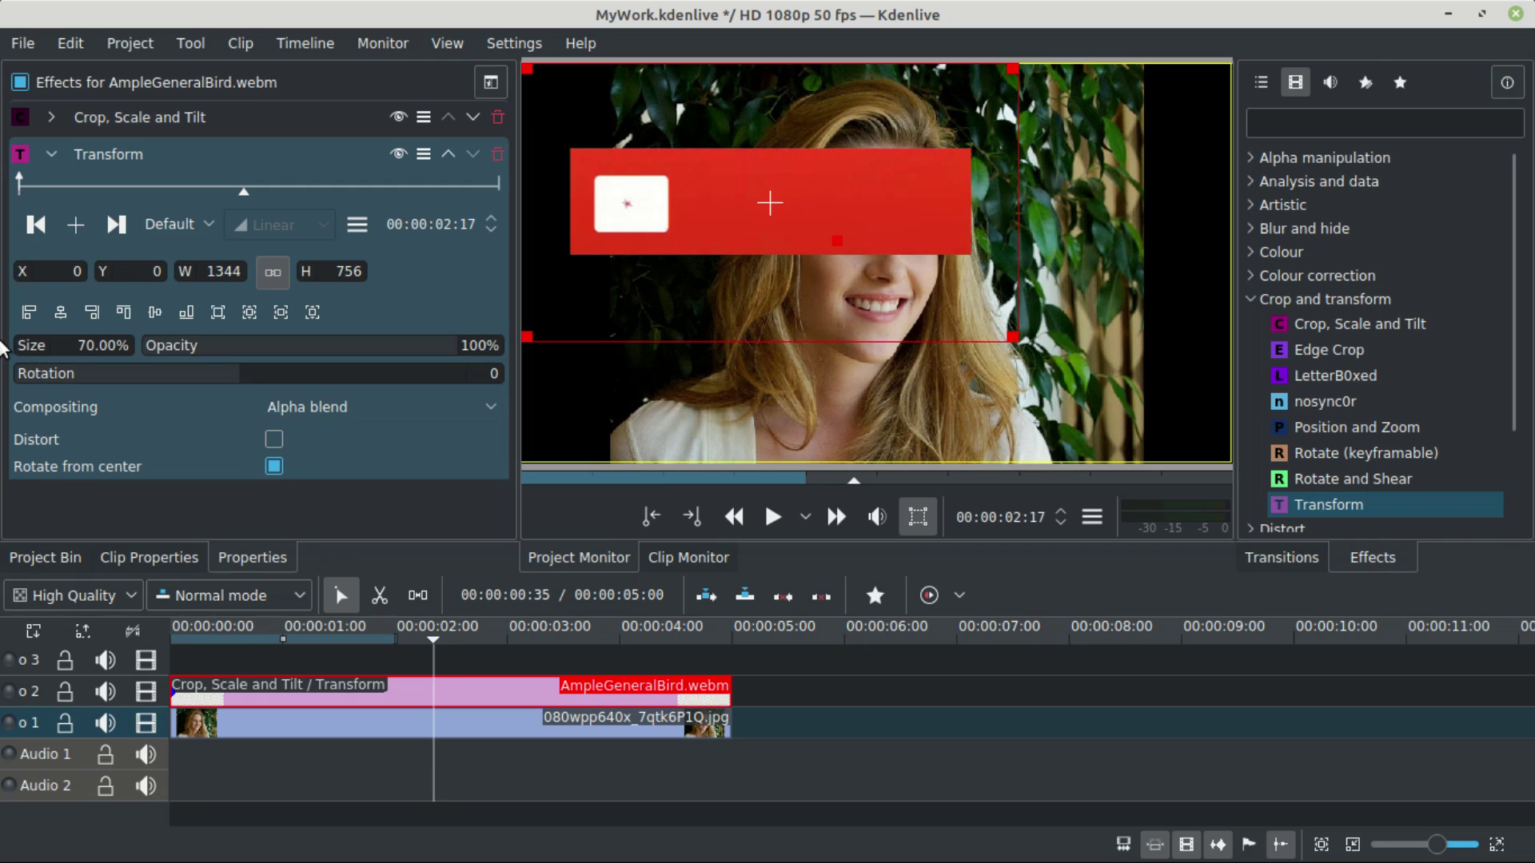
pyautogui.hotkey('ctrl', 'z')
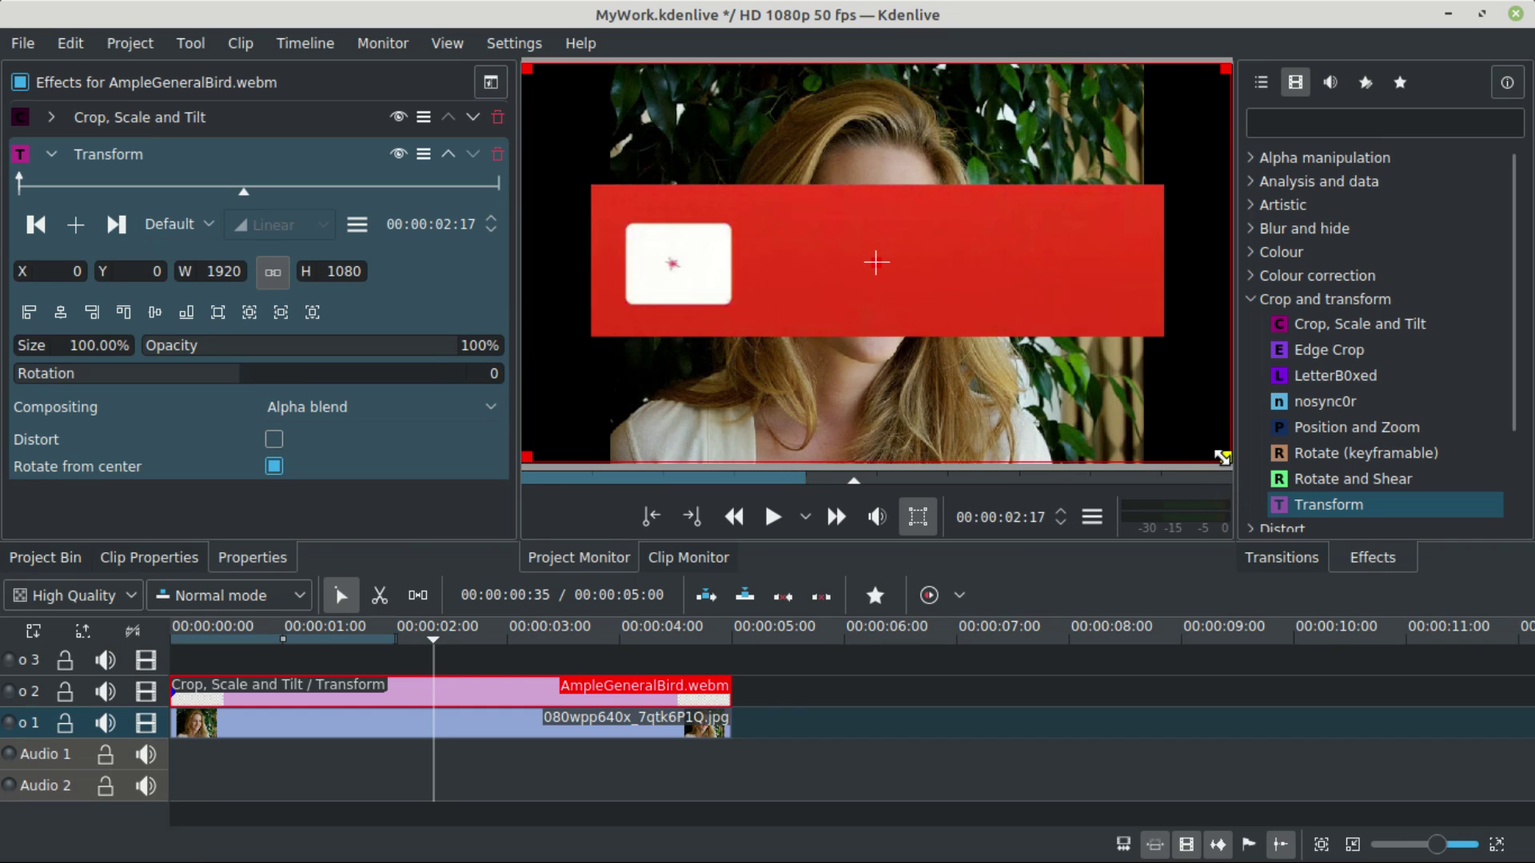
# - Shrink the overlay clip to about 24% at about X 1349, Y 258, and preview its playback
pyautogui.moveTo(1224, 457); pyautogui.dragTo(771, 151)
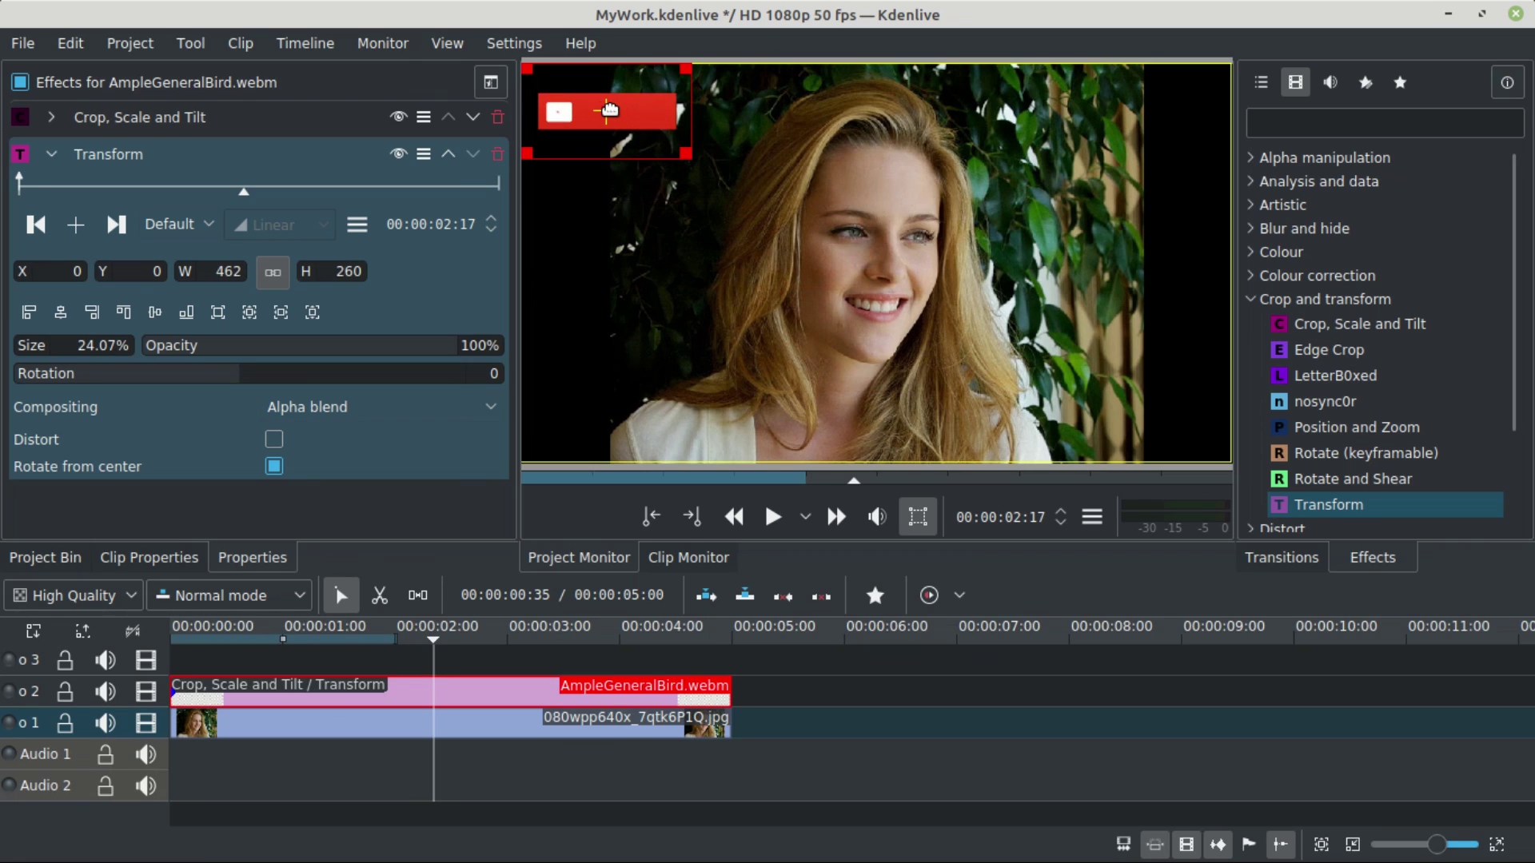
pyautogui.moveTo(609, 110); pyautogui.dragTo(1110, 204)
pyautogui.click(225, 649)
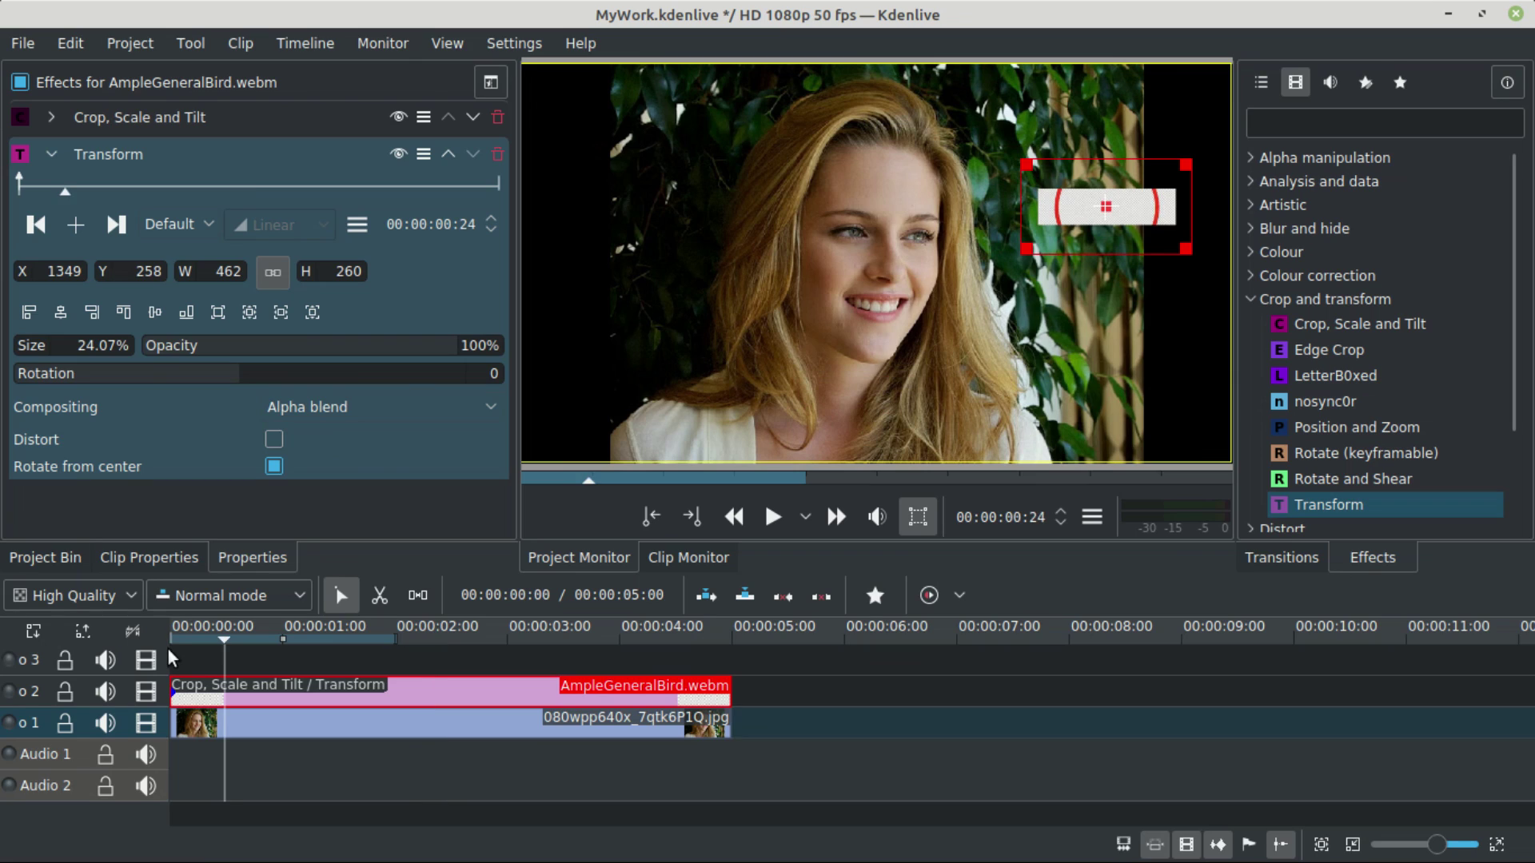
pyautogui.press('space')
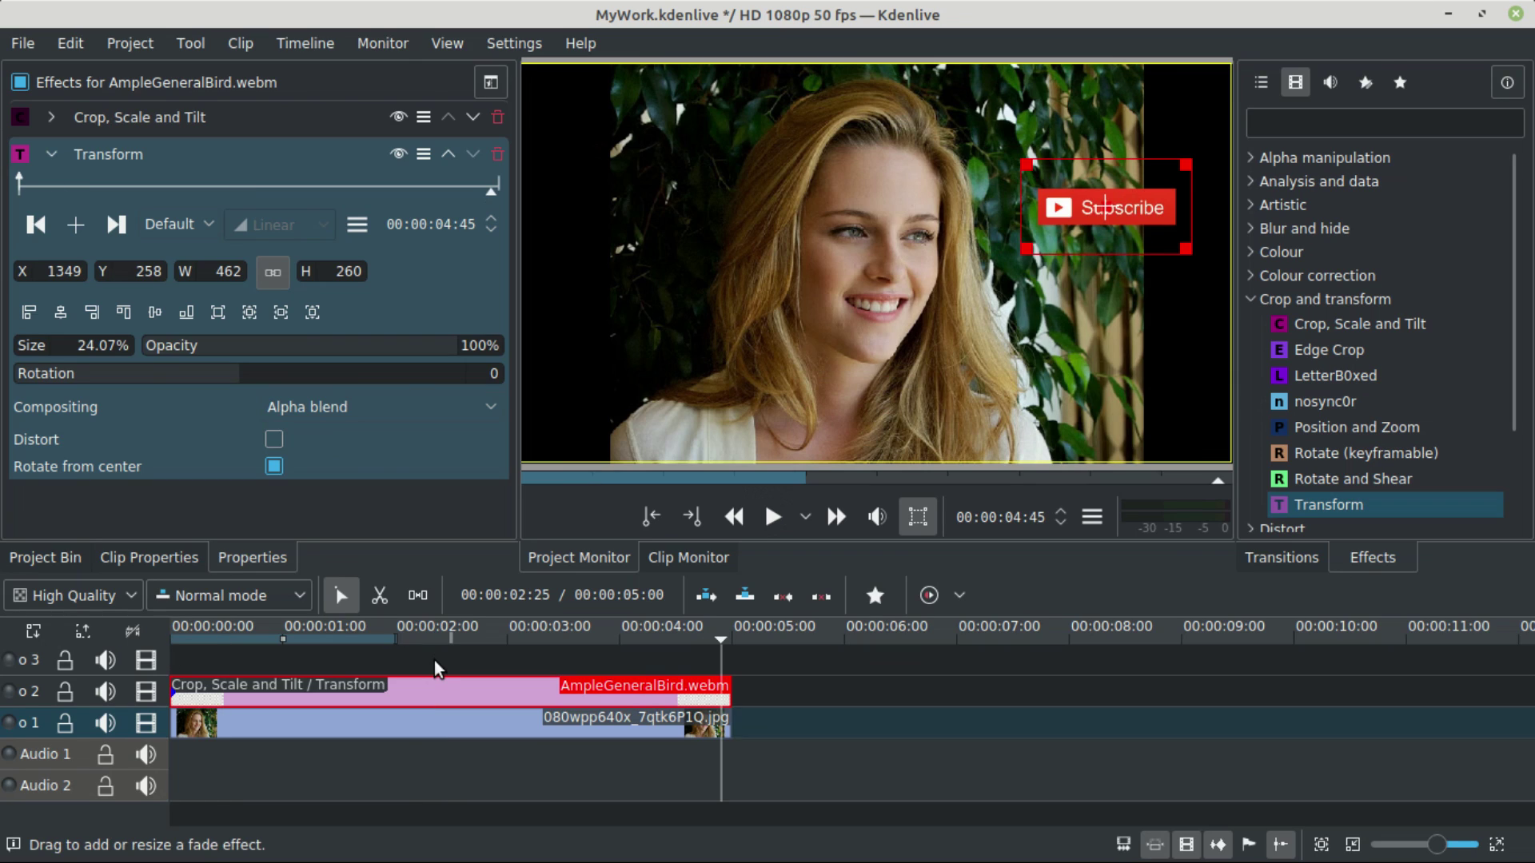
pyautogui.click(336, 649)
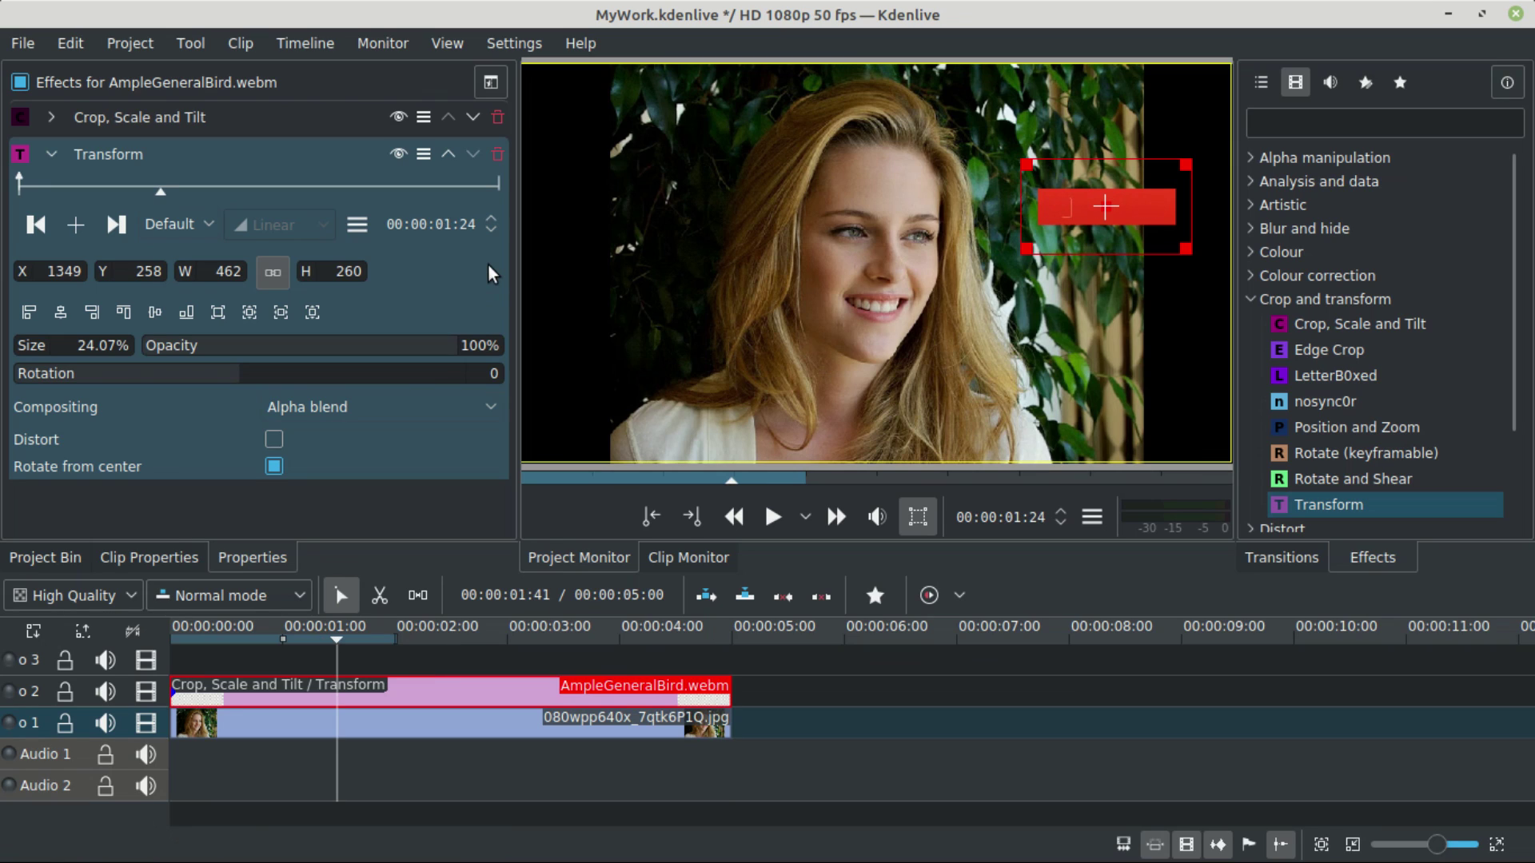
# - Reselect AmpleGeneralBird.webm, move its overlay to about X 569, Y 279 and enlarge it to about 56%
pyautogui.click(512, 720)
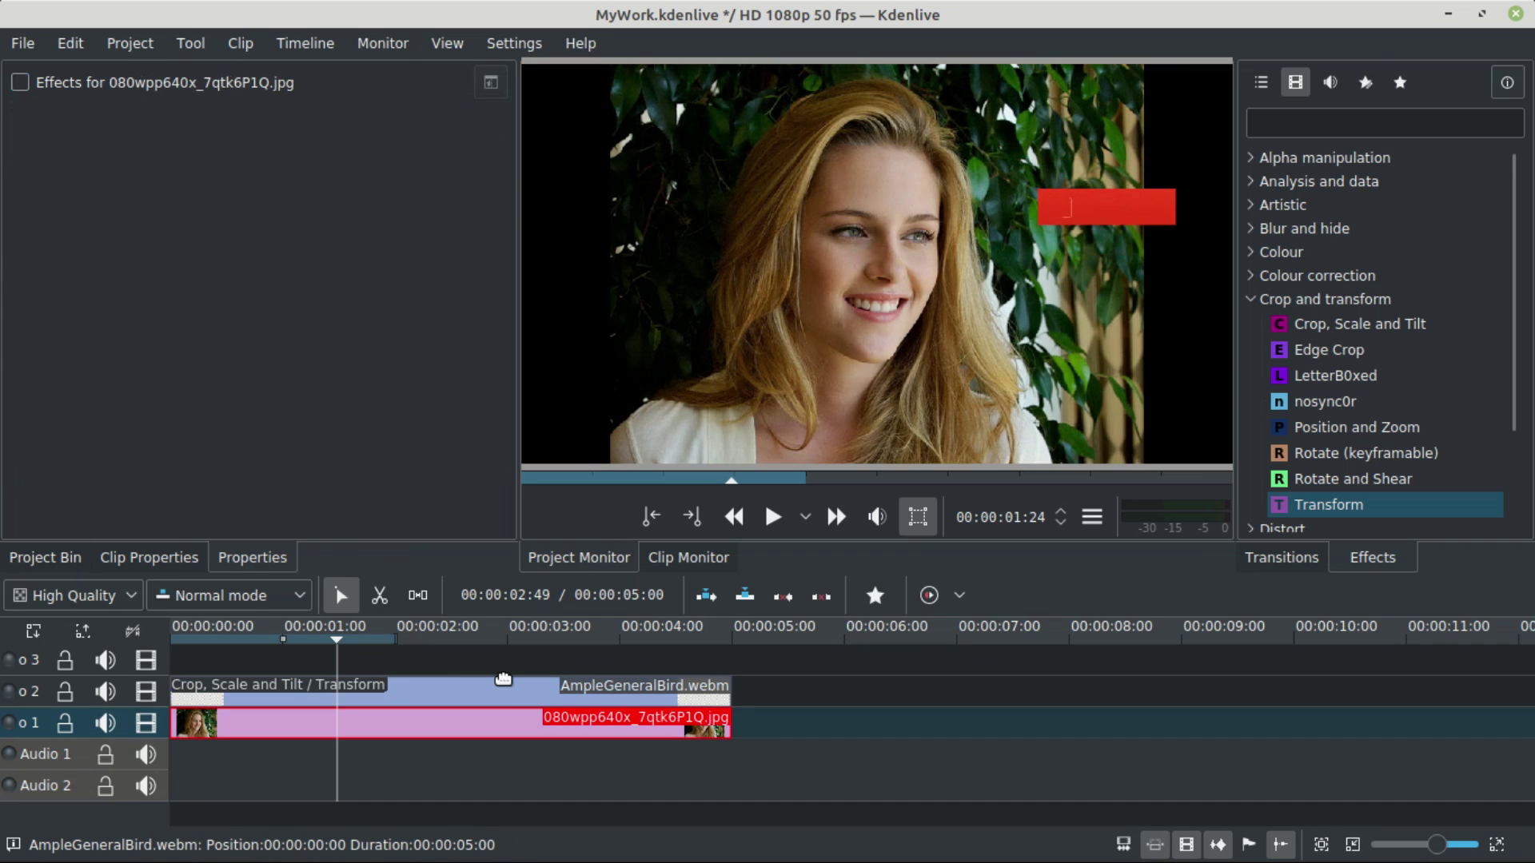
pyautogui.click(504, 681)
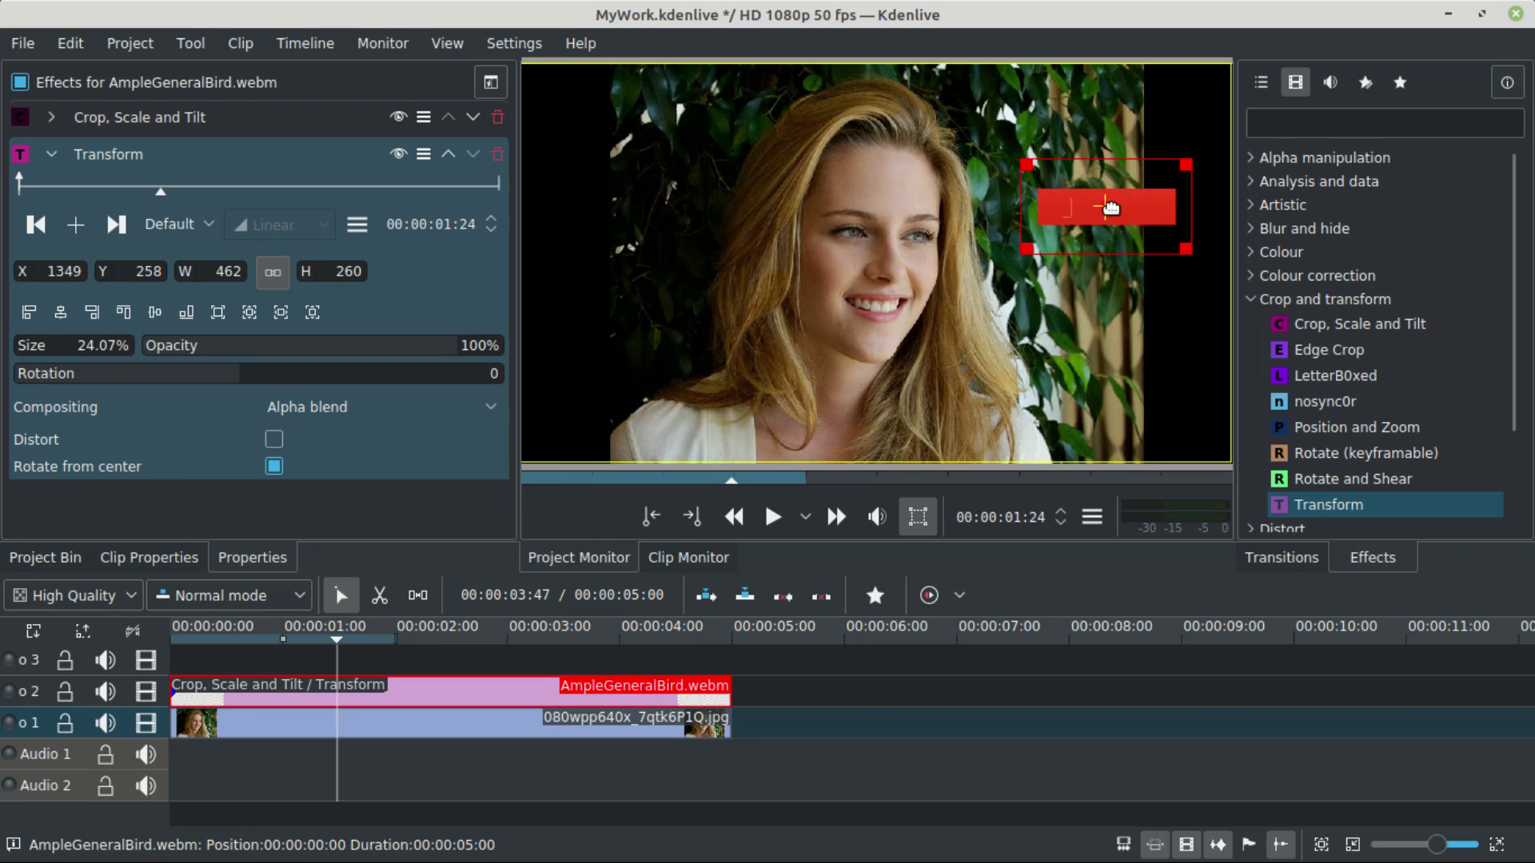
pyautogui.moveTo(1110, 208); pyautogui.dragTo(822, 216)
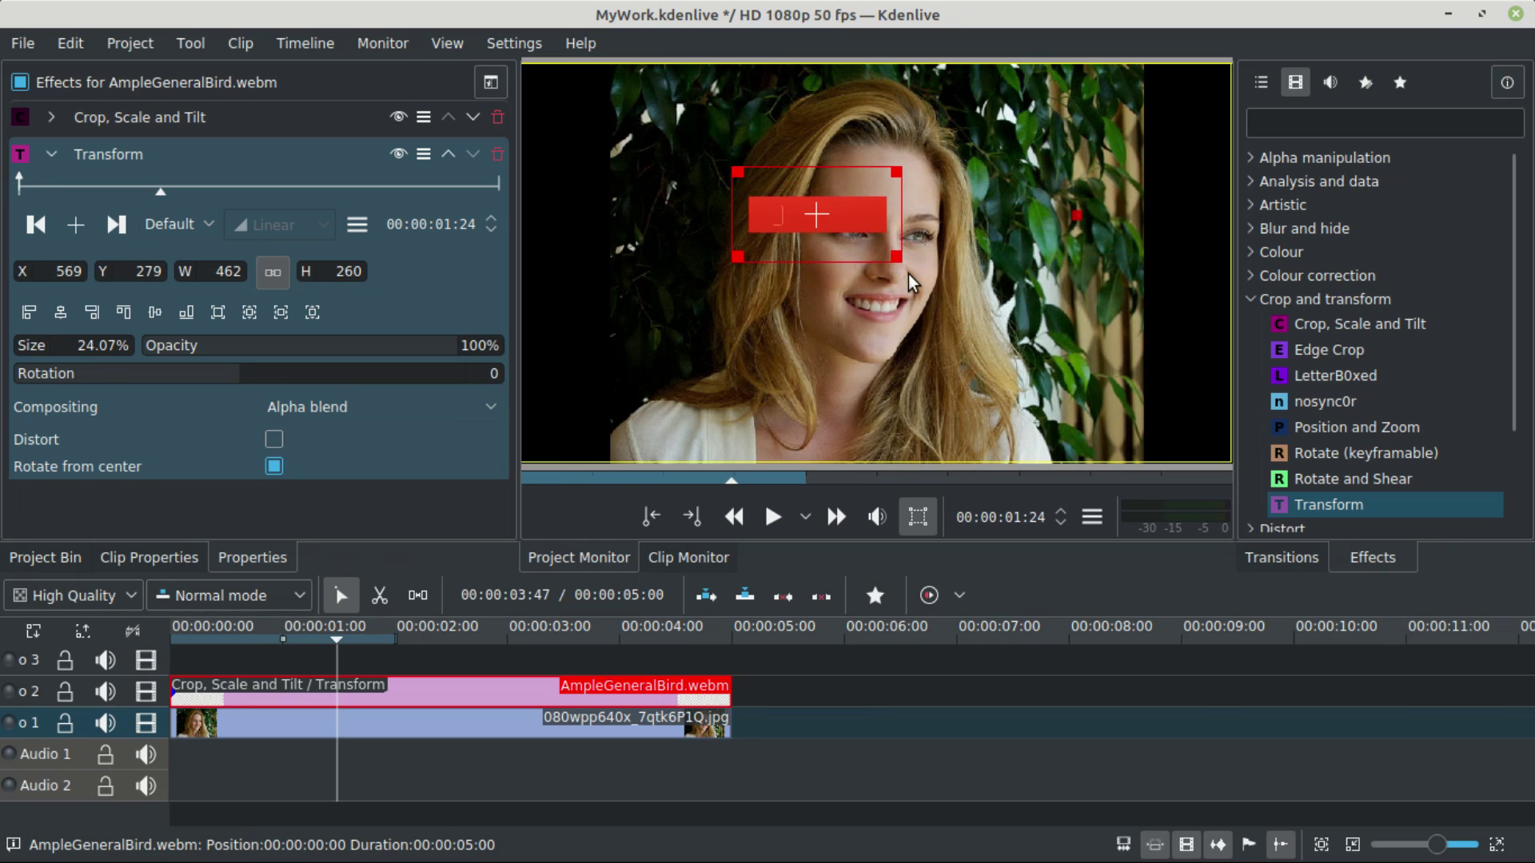
pyautogui.moveTo(897, 257); pyautogui.dragTo(1124, 392)
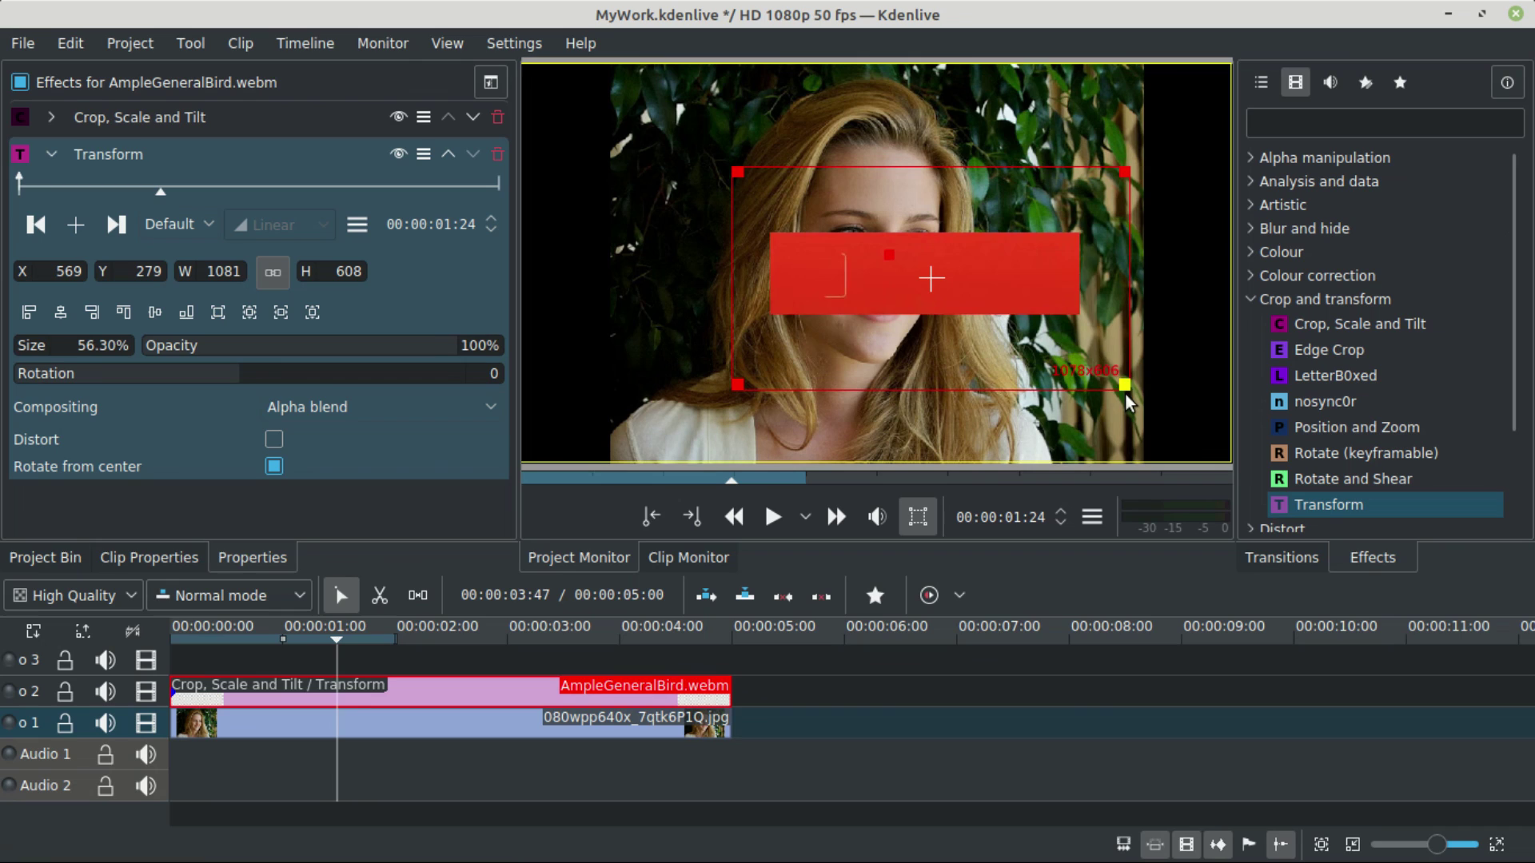
# - With the playhead at 00:00:03:16, reposition the overlay to about X 694, Y 570 in the Transform effect
pyautogui.click(542, 641)
pyautogui.moveTo(919, 281); pyautogui.dragTo(871, 400)
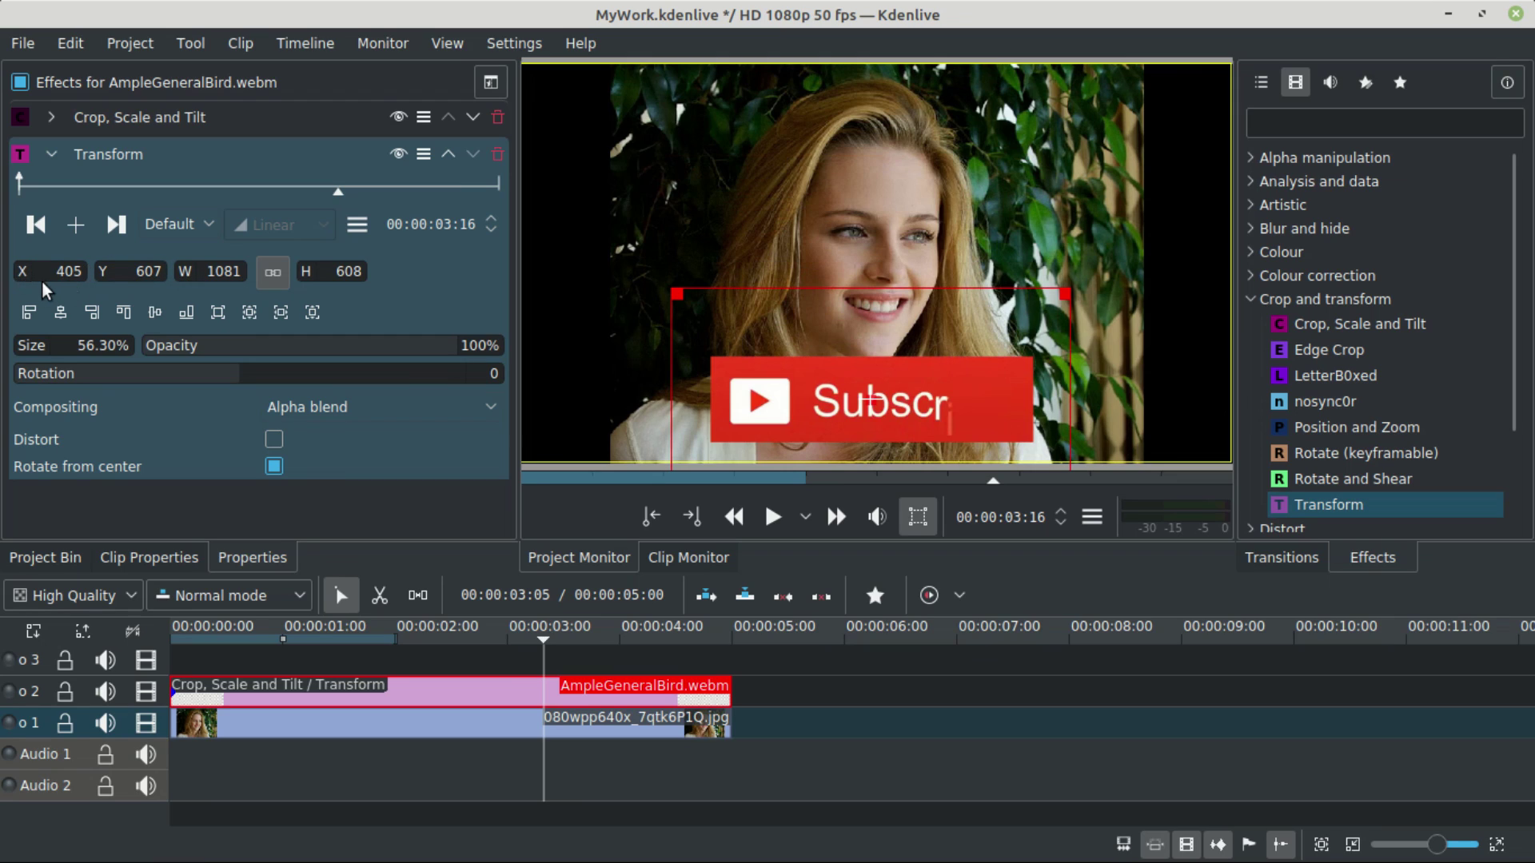
pyautogui.moveTo(24, 282); pyautogui.dragTo(275, 277)
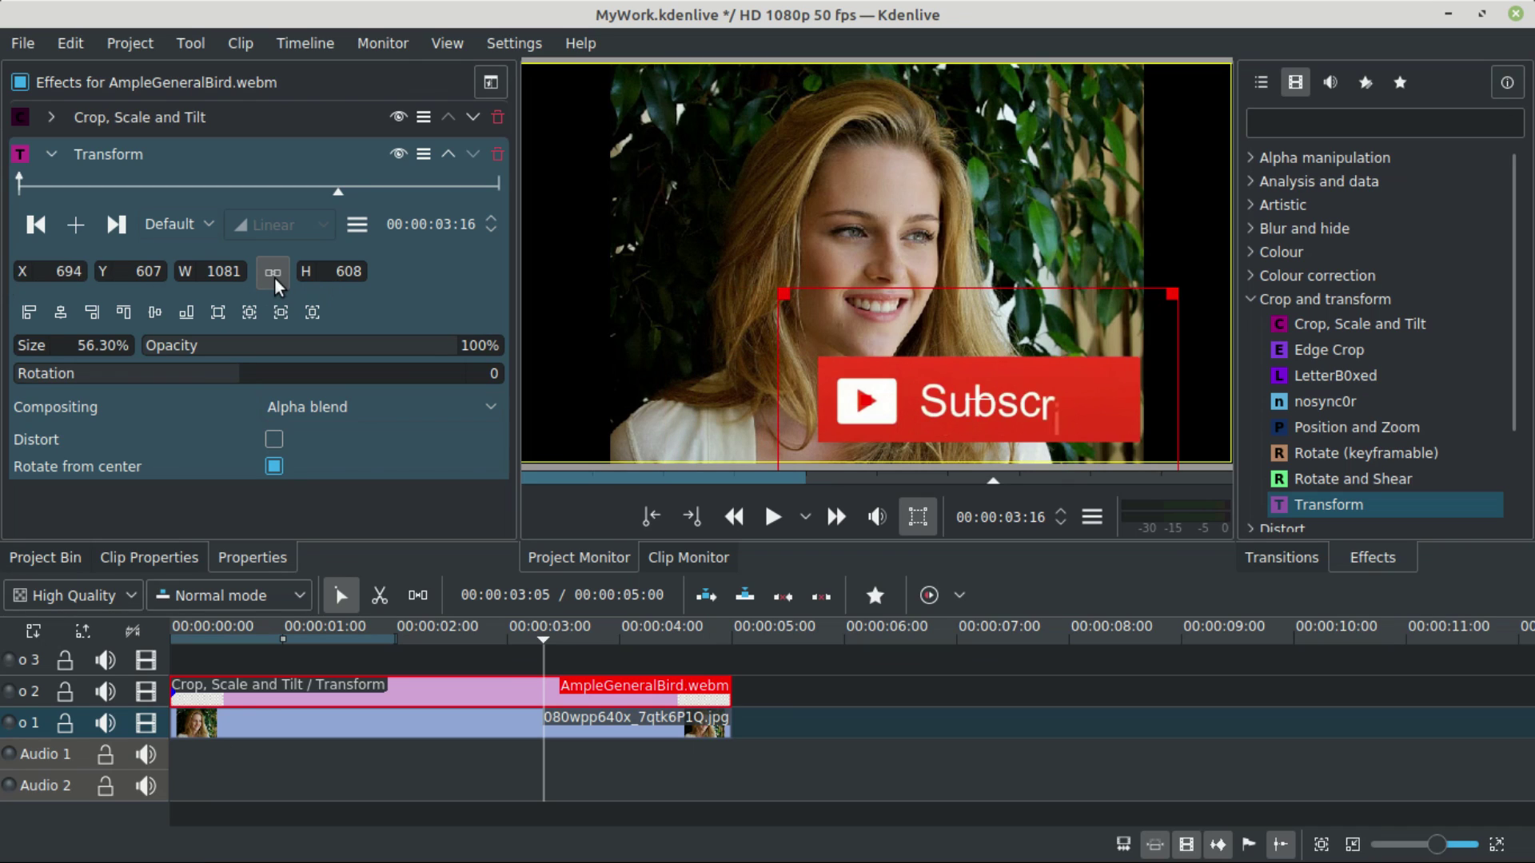
pyautogui.moveTo(38, 281)
pyautogui.mouseDown()
pyautogui.moveTo(24, 281)
pyautogui.moveTo(323, 278)
pyautogui.moveTo(58, 286)
pyautogui.mouseUp()
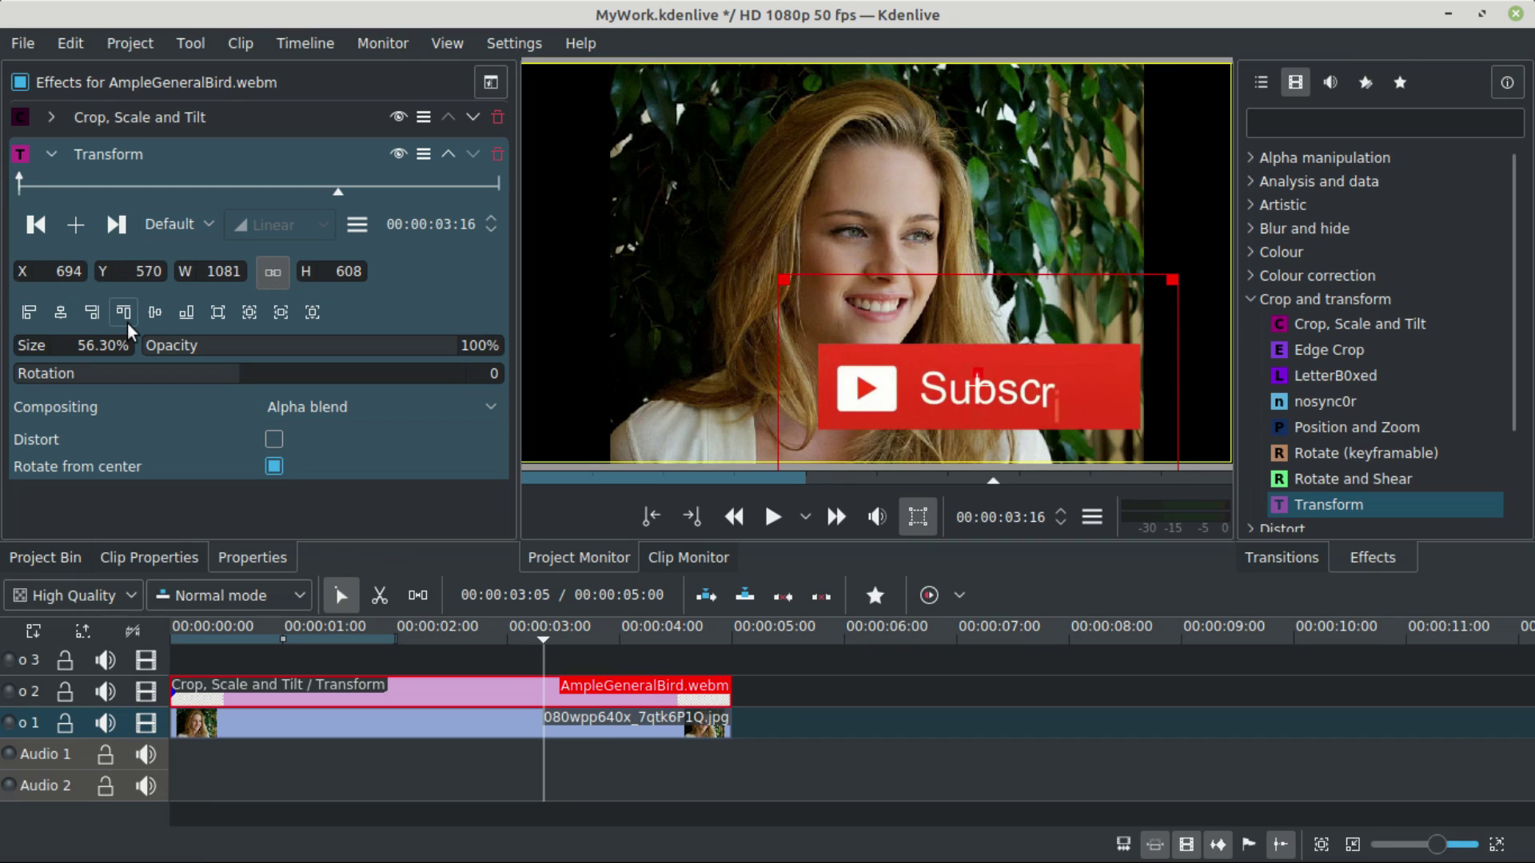
# - Remove the Transform effect and undo the earlier edits until AmpleGeneralBird.webm is back after the image clip on video track 1
pyautogui.press('Delete')
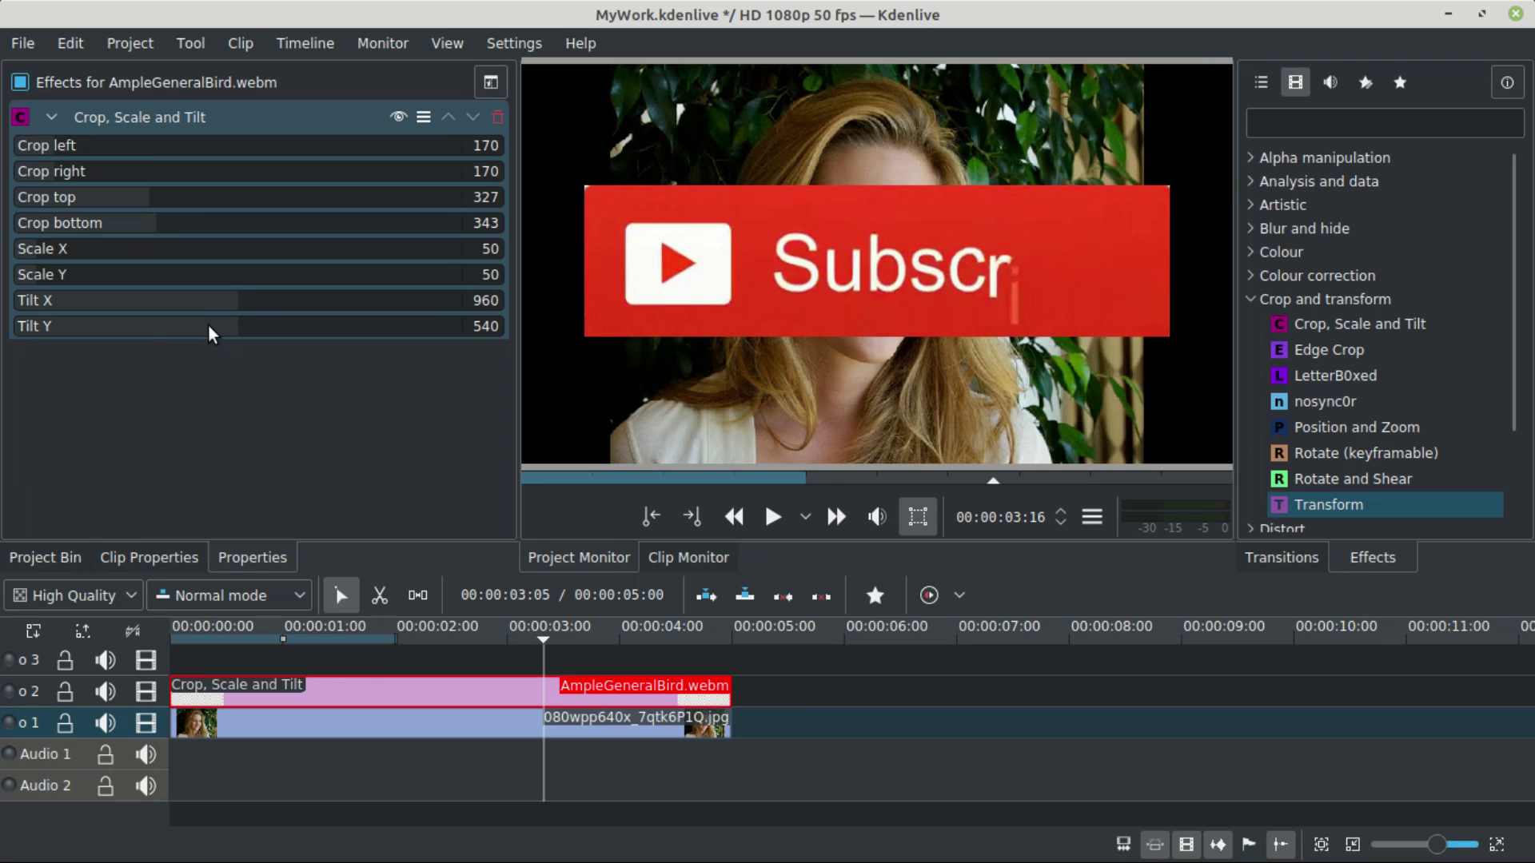
pyautogui.hotkey('ctrl', 'z')
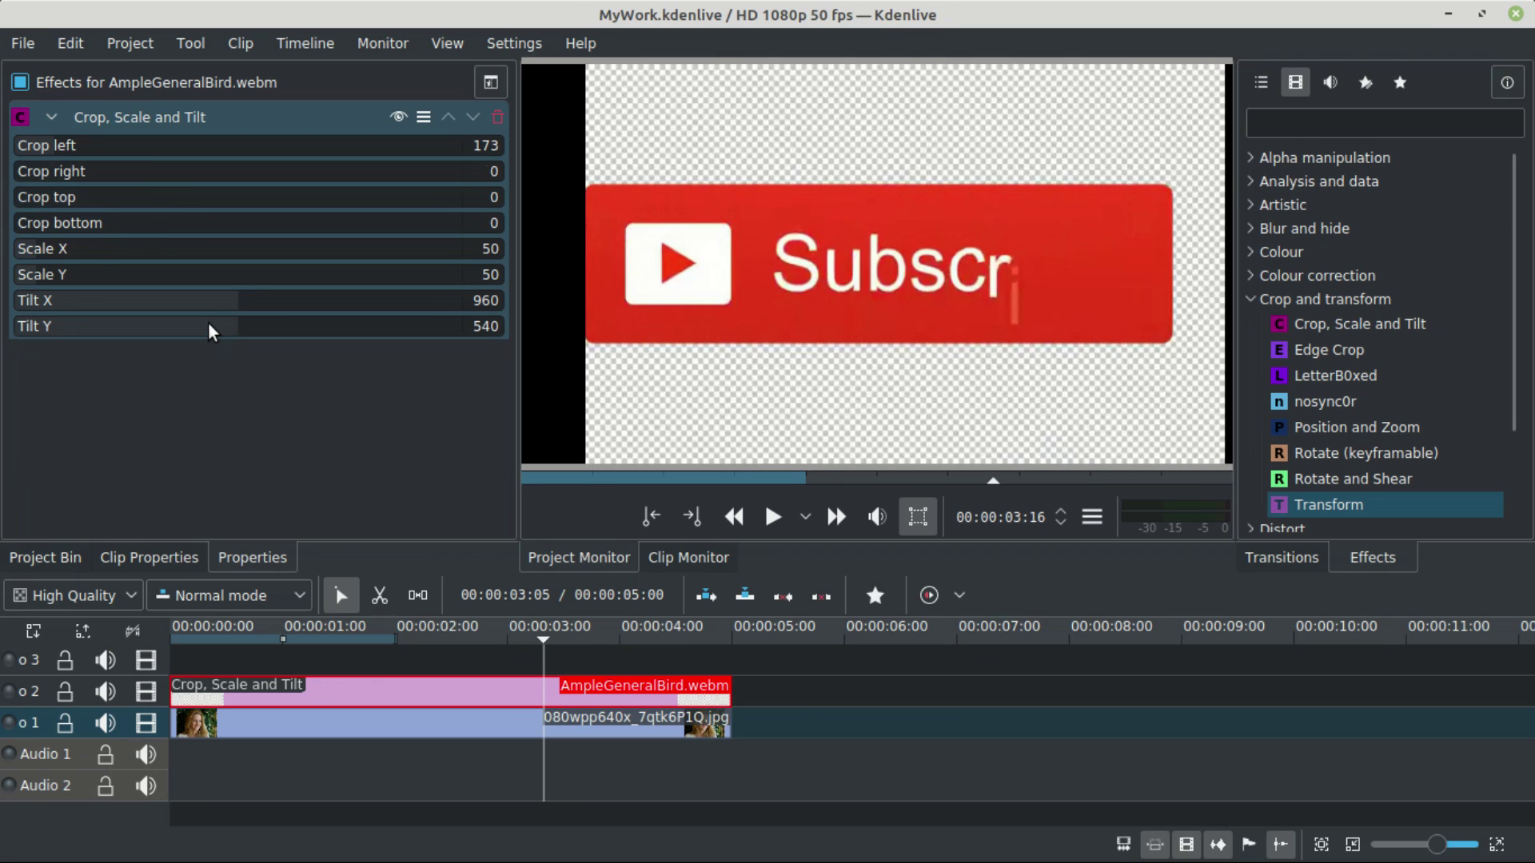
pyautogui.hotkey('ctrl', 'z')
pyautogui.hotkey('ctrl', 'z')
pyautogui.moveTo(372, 689); pyautogui.dragTo(256, 680)
pyautogui.hotkey('ctrl', 'z')
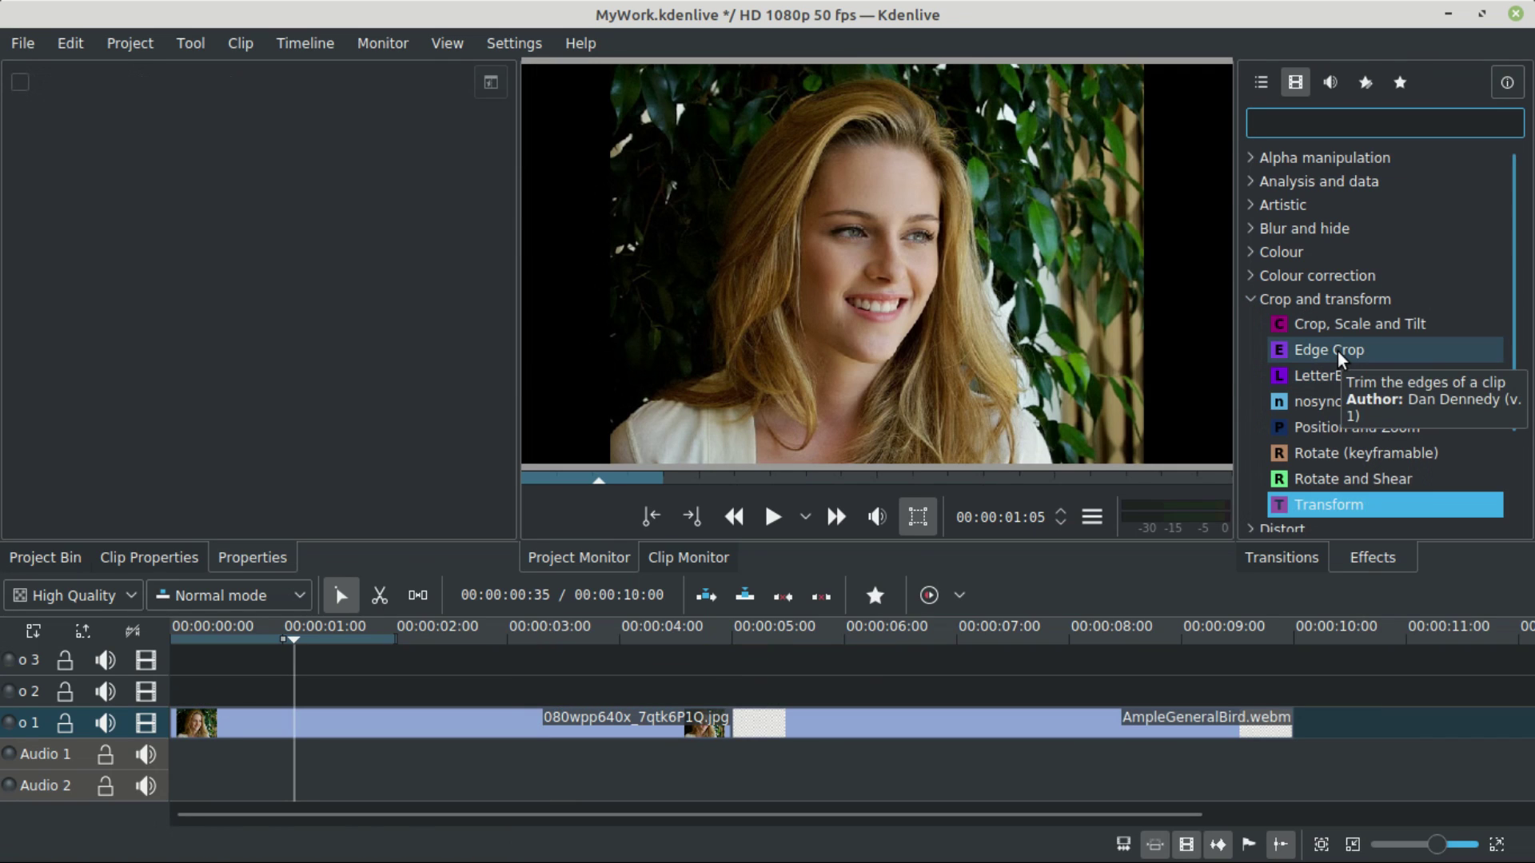
# - Add the Edge Crop effect to the image clip with top 128 pixels, left 5 pixels and center balance 848
pyautogui.click(1340, 351)
pyautogui.moveTo(1394, 352); pyautogui.dragTo(353, 729)
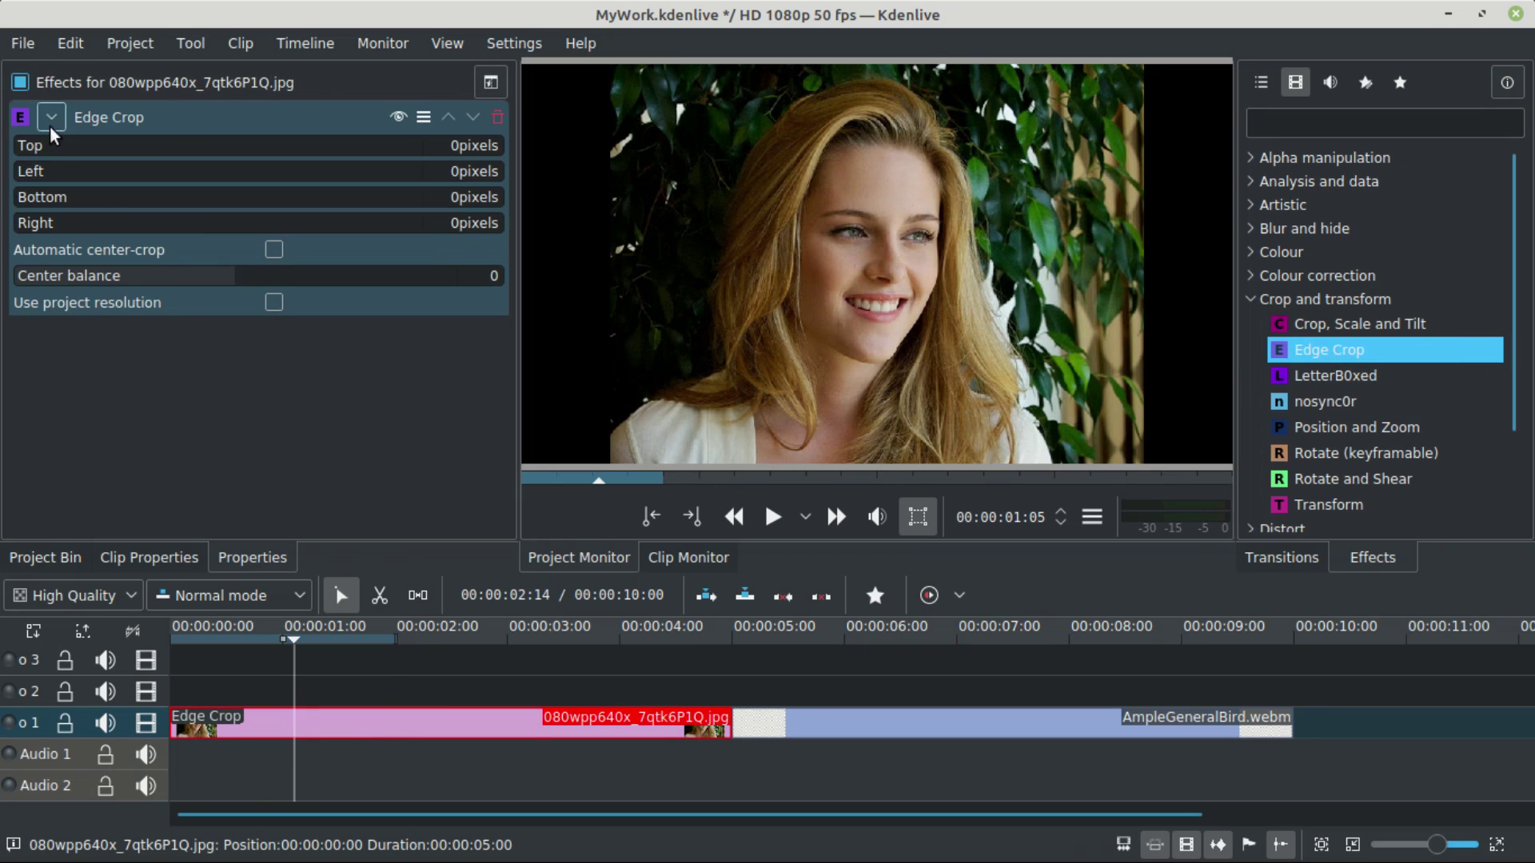
pyautogui.moveTo(31, 151); pyautogui.dragTo(18, 238)
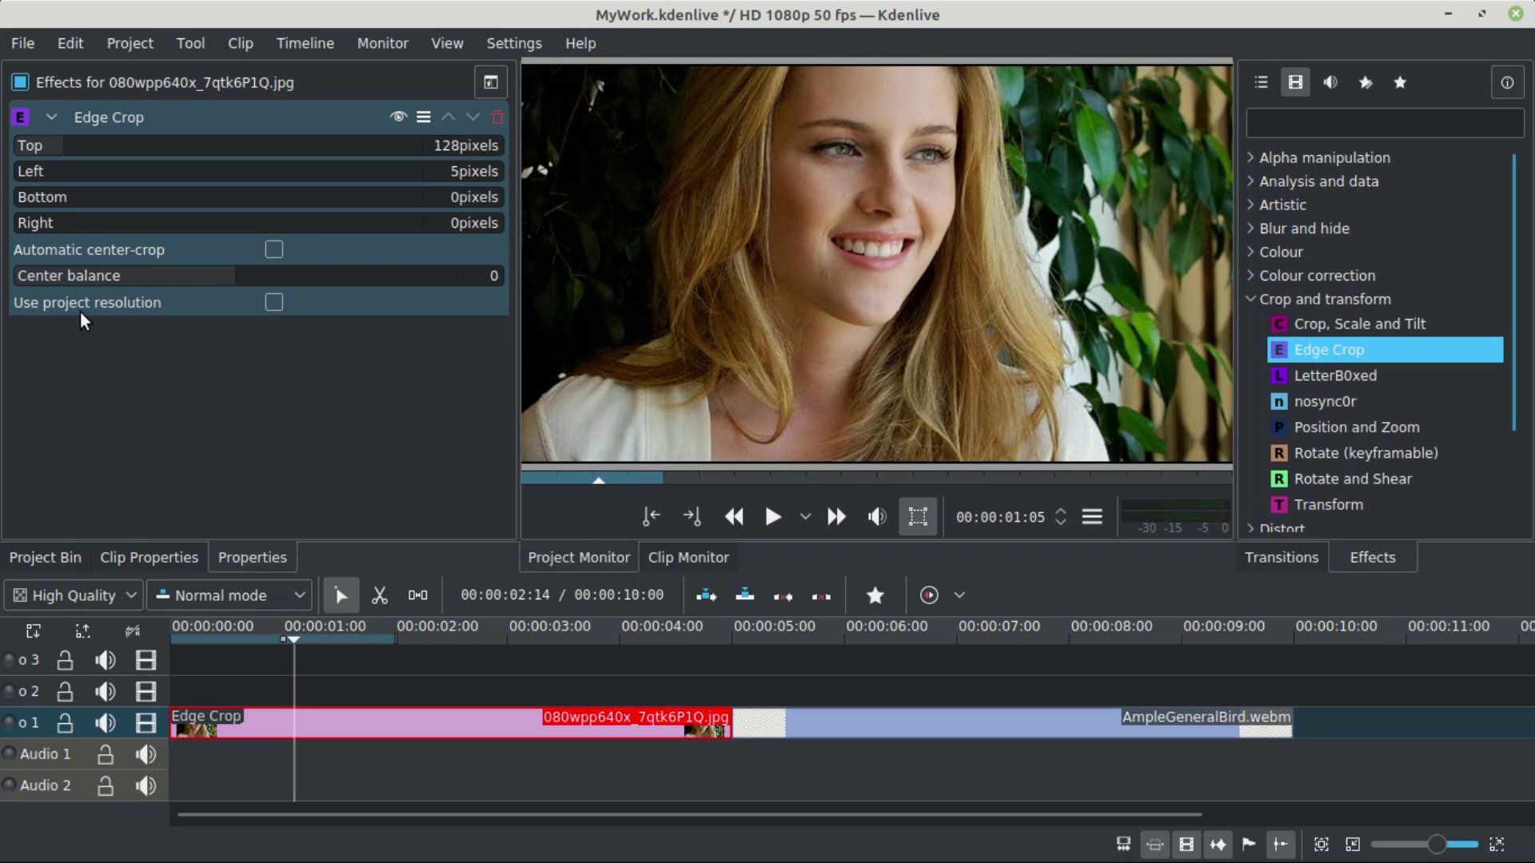
pyautogui.moveTo(238, 280); pyautogui.dragTo(333, 276)
# - Try a larger top crop and reset the Edge Crop top, left and center balance values to 0
pyautogui.moveTo(60, 146); pyautogui.dragTo(110, 152)
pyautogui.doubleClick(109, 152)
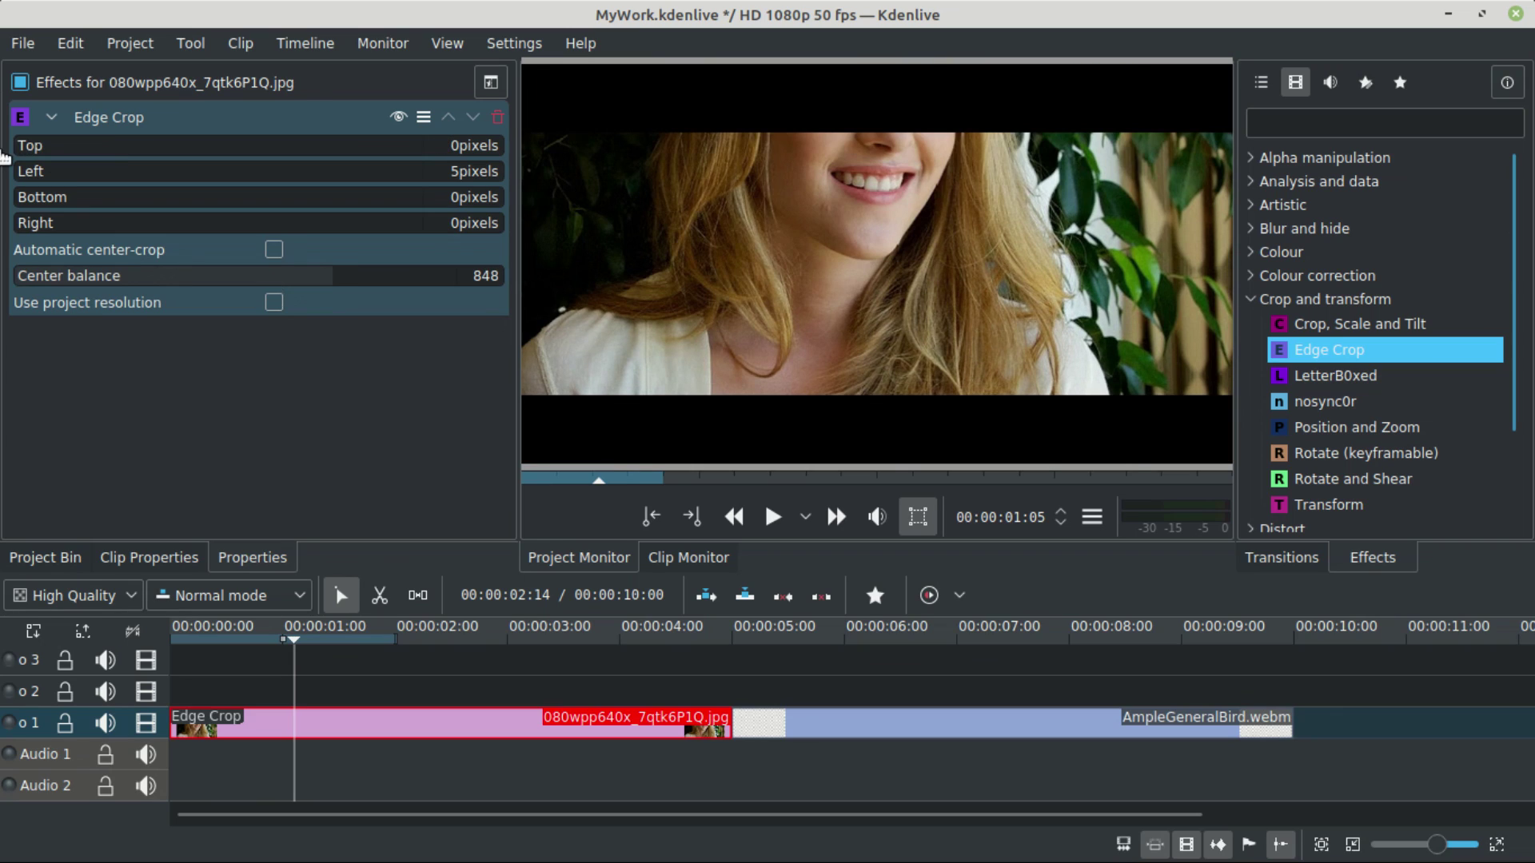
pyautogui.doubleClick(35, 172)
pyautogui.doubleClick(120, 276)
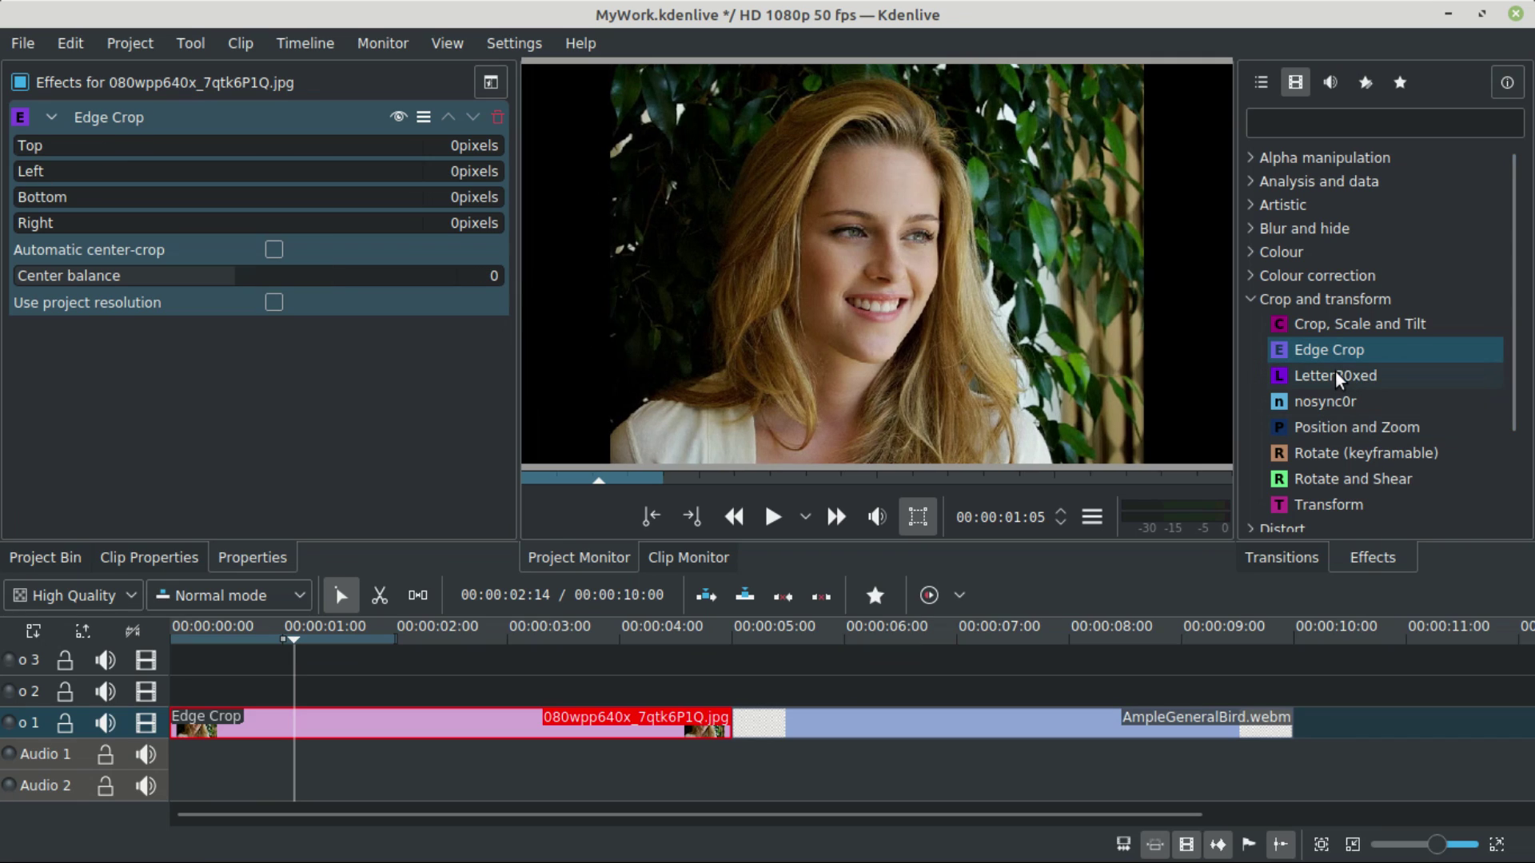
# - Replace the Edge Crop effect on the image clip with Position and Zoom
pyautogui.click(1335, 373)
pyautogui.click(1356, 403)
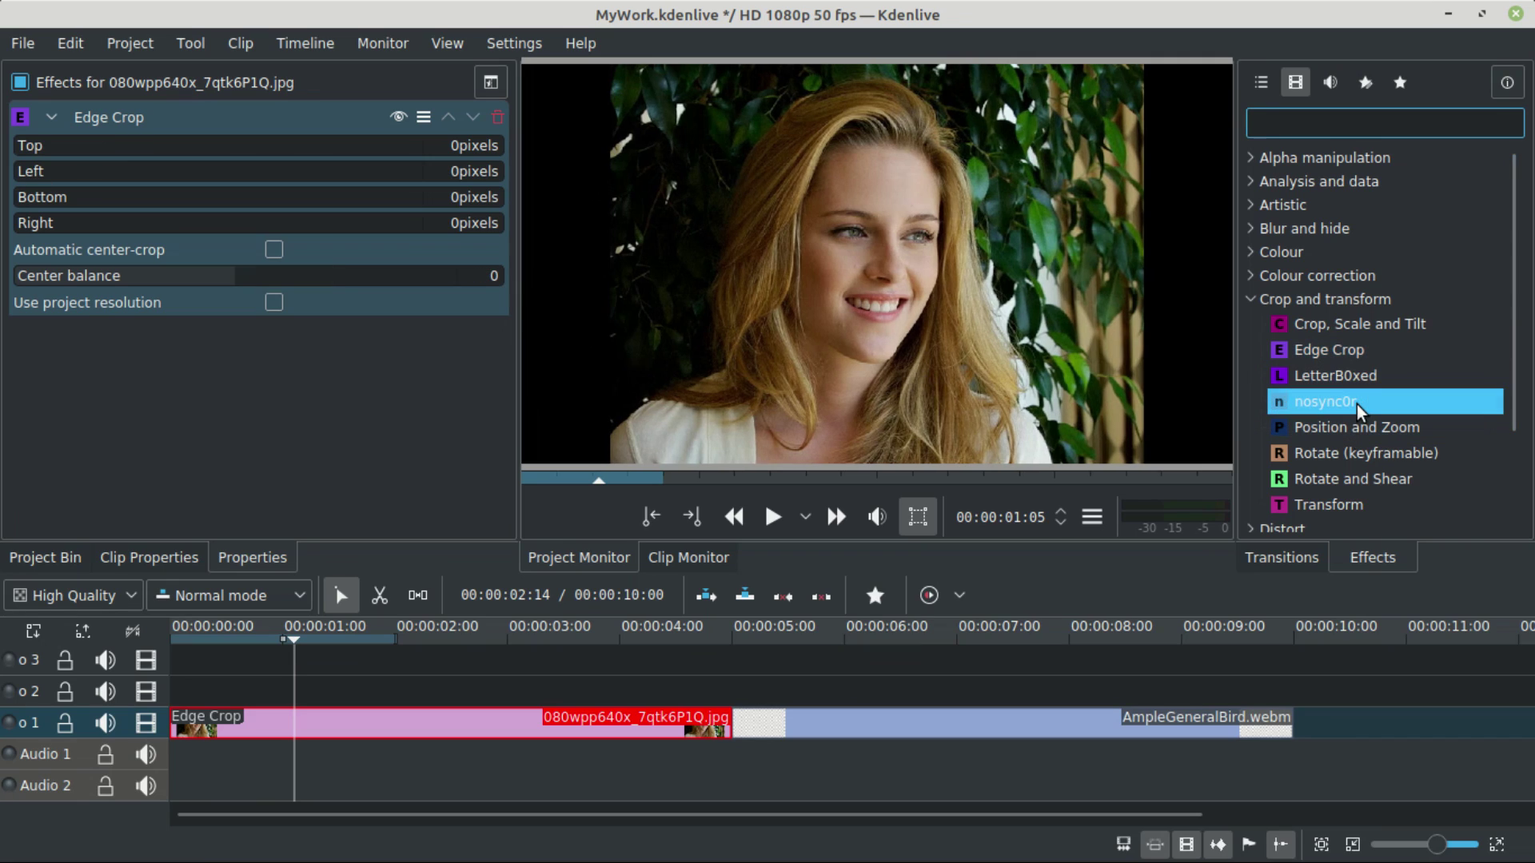
pyautogui.click(1354, 432)
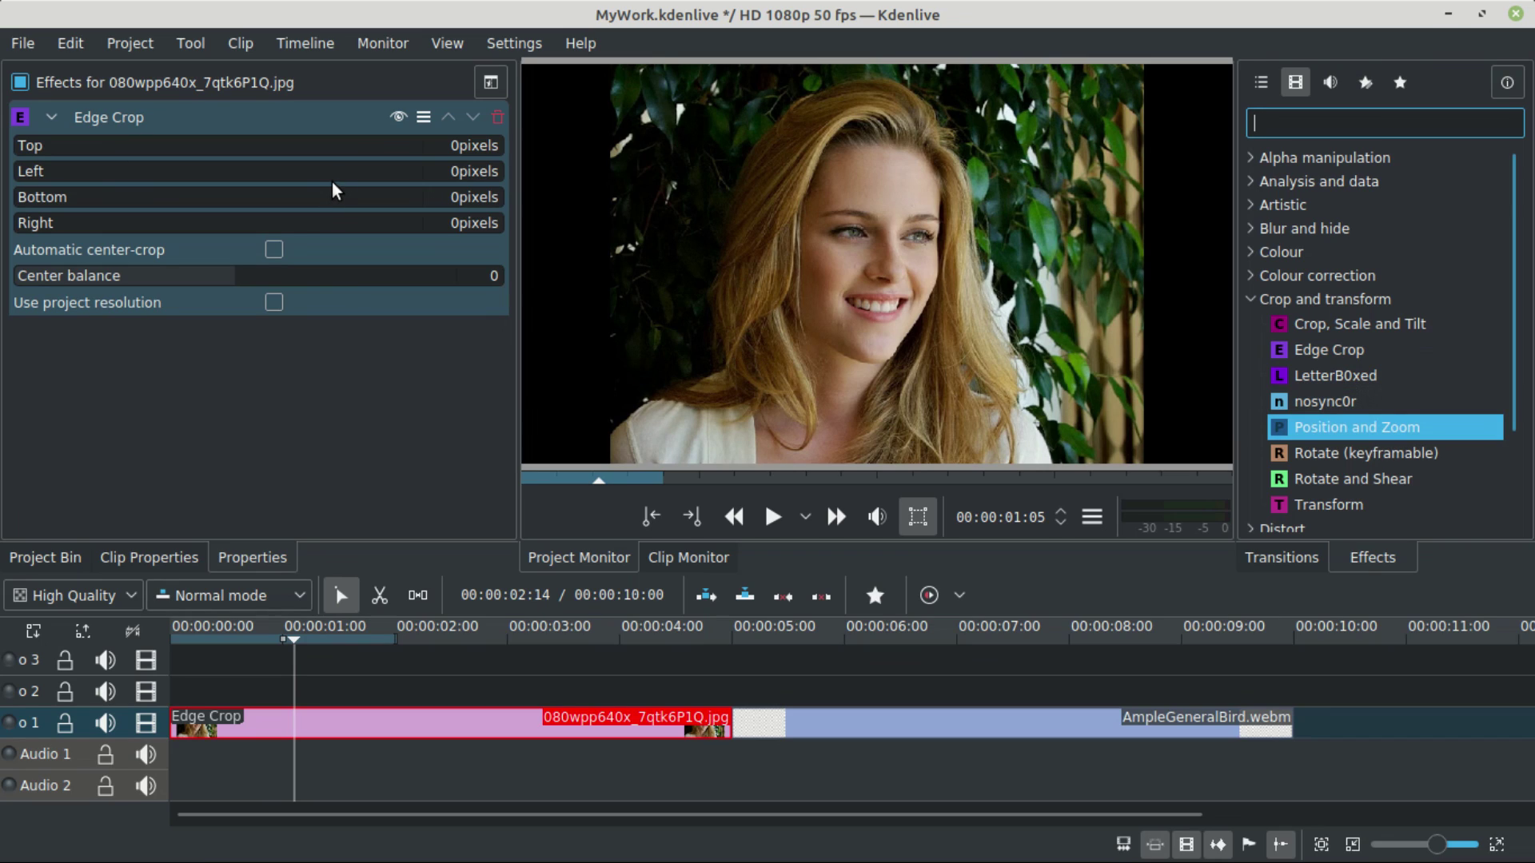
pyautogui.moveTo(1364, 428); pyautogui.dragTo(339, 729)
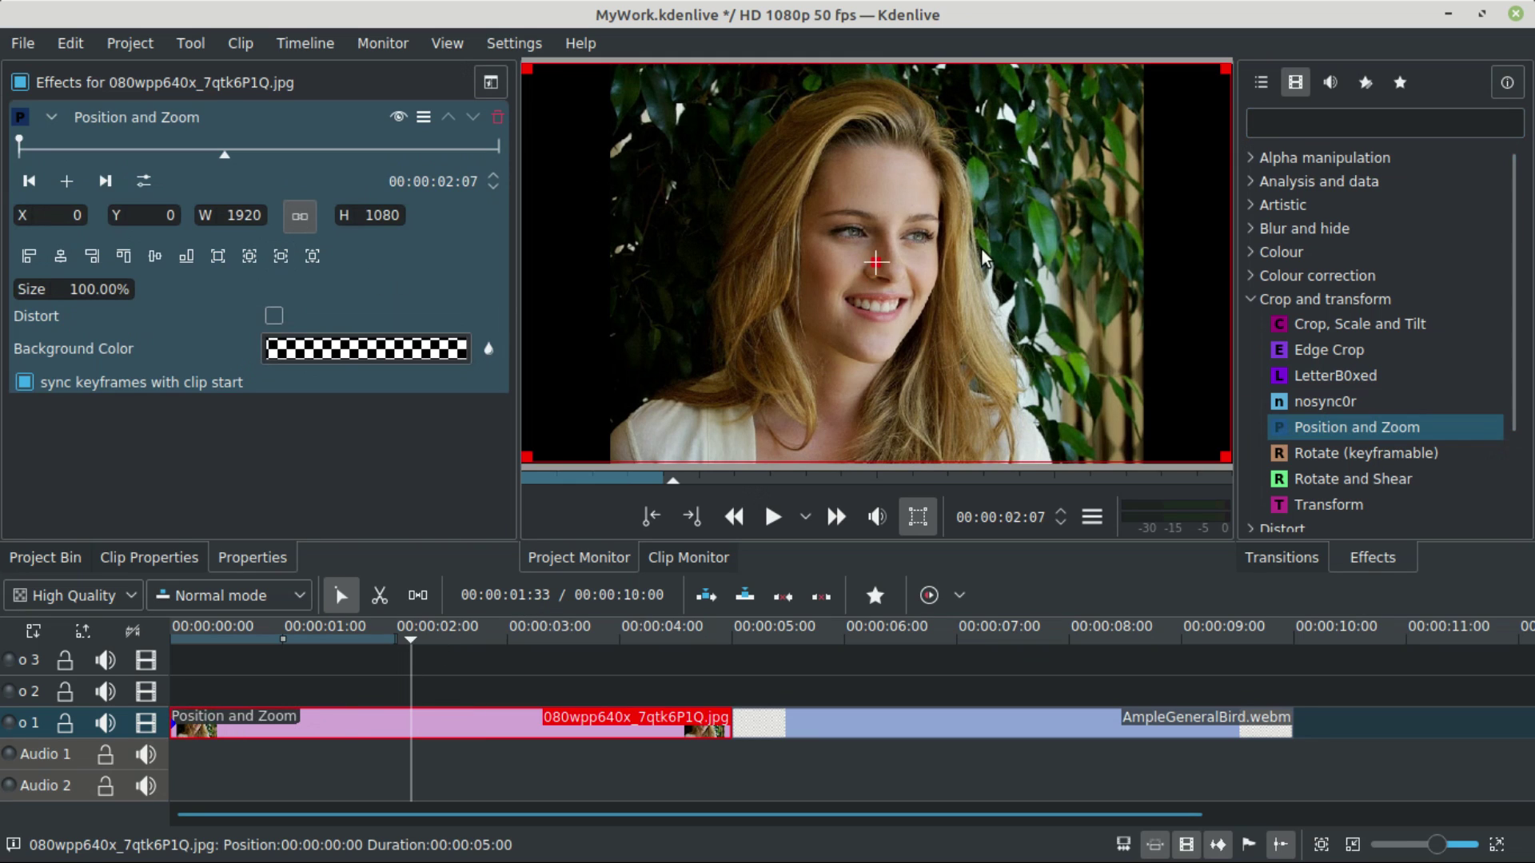
# - Offset the image to about X -7, Y -8 and scale it down to 40% with Position and Zoom
pyautogui.moveTo(876, 261)
pyautogui.mouseDown()
pyautogui.moveTo(970, 251)
pyautogui.moveTo(796, 253)
pyautogui.moveTo(873, 258)
pyautogui.mouseUp()
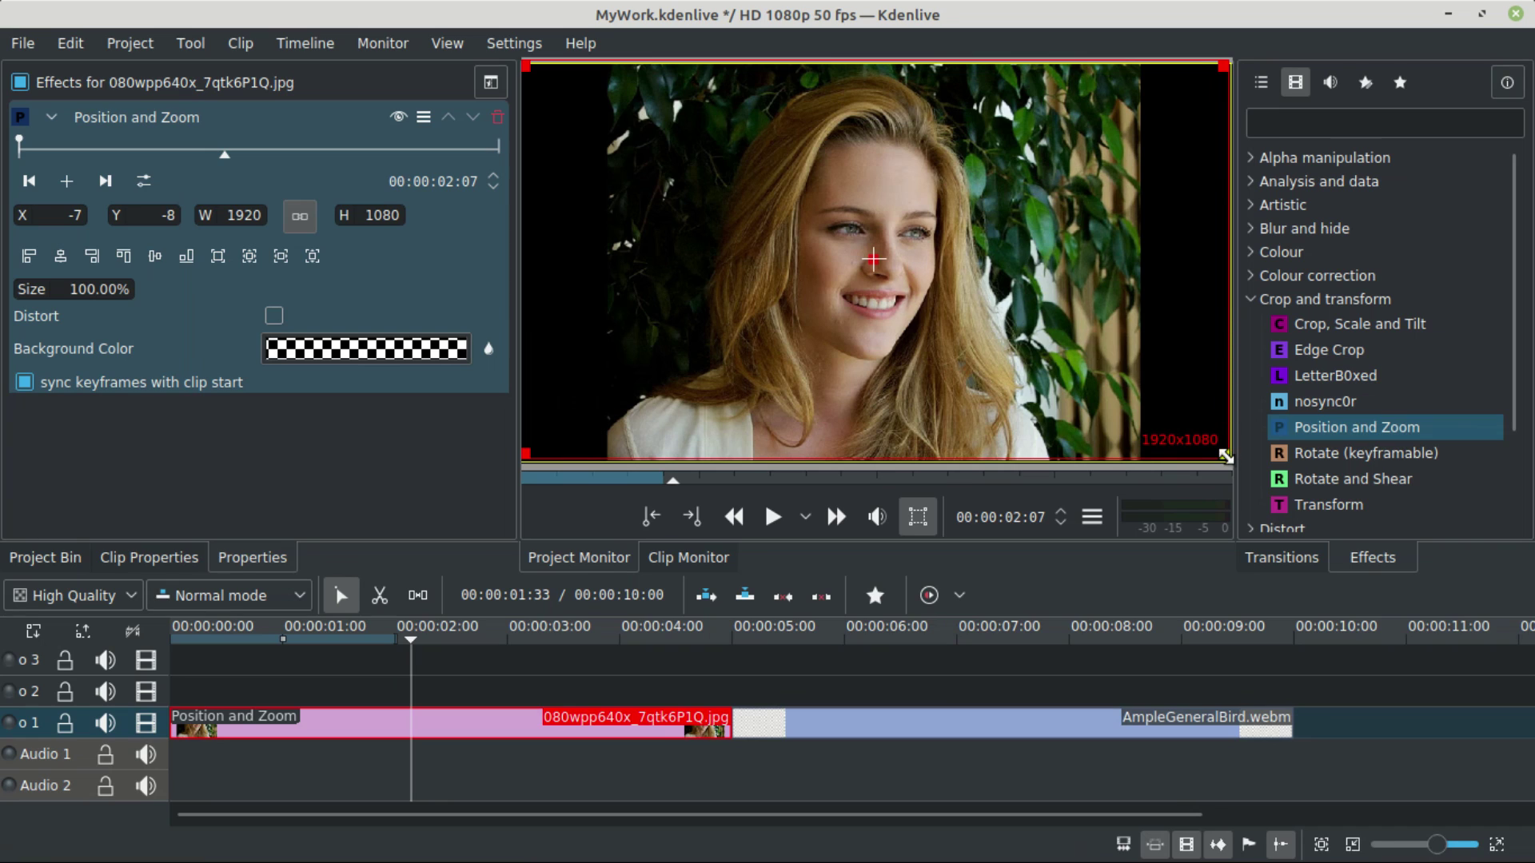
pyautogui.moveTo(1225, 456); pyautogui.dragTo(797, 215)
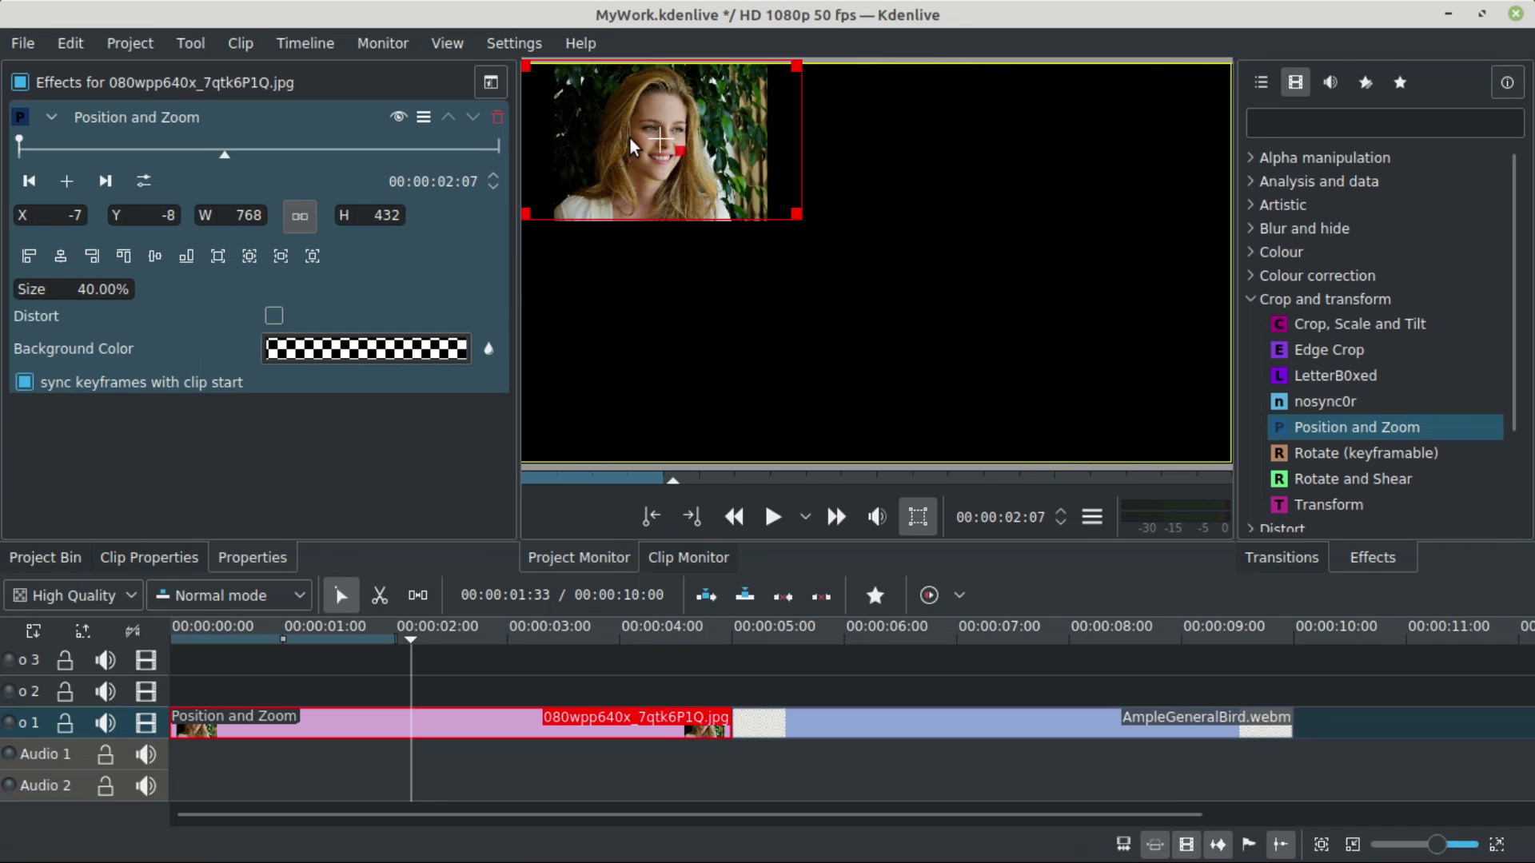
# - Move the first image to X -47, Y 15 in the frame and add 0127.jpg at the start of the Video 2 track
pyautogui.moveTo(630, 138)
pyautogui.mouseDown()
pyautogui.moveTo(677, 367)
pyautogui.moveTo(643, 144)
pyautogui.mouseUp()
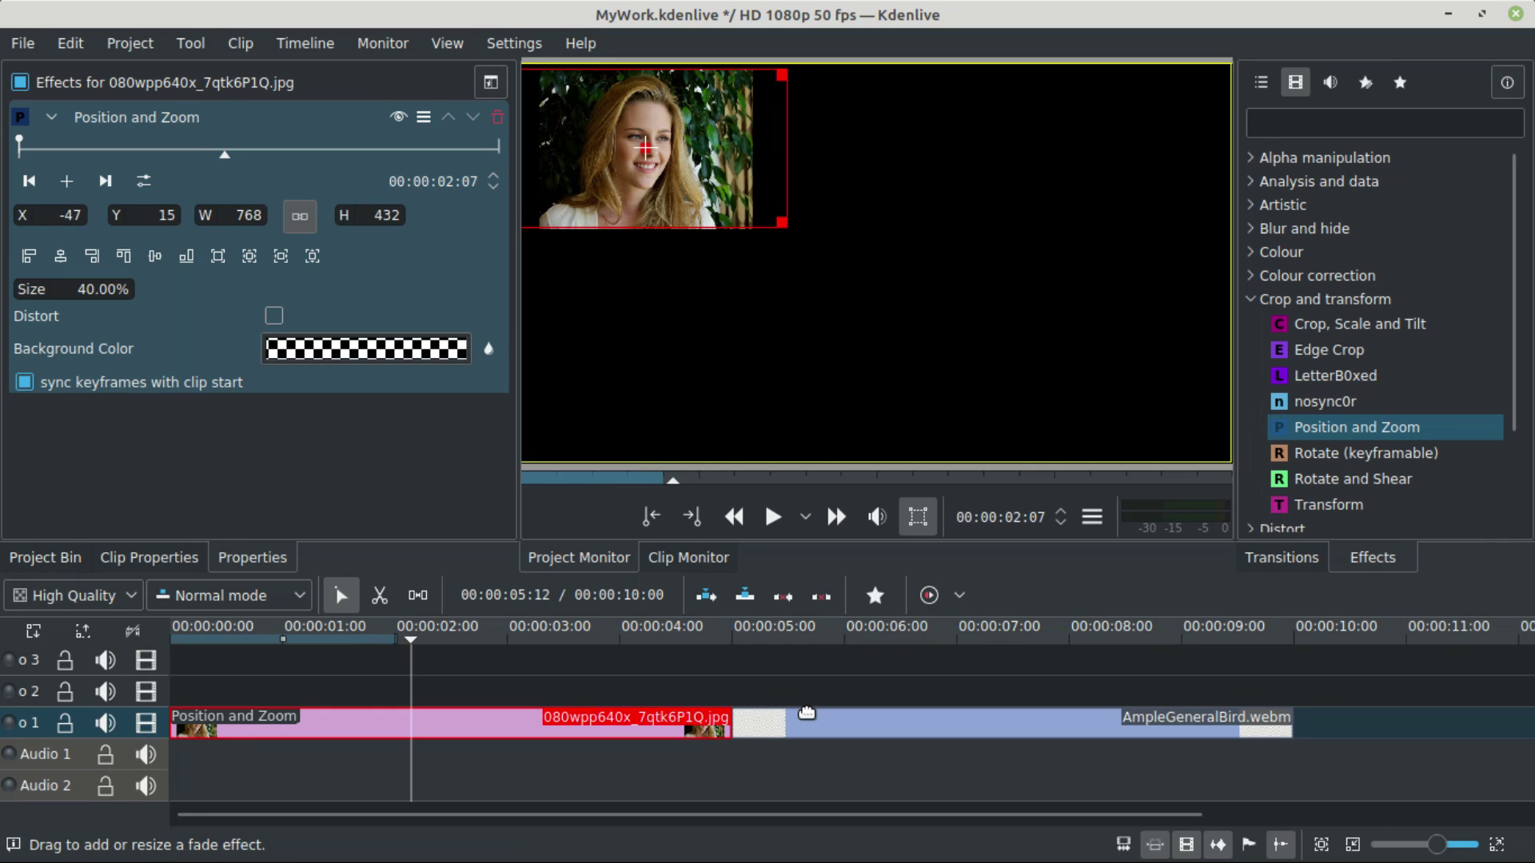
pyautogui.click(32, 555)
pyautogui.click(80, 237)
pyautogui.moveTo(80, 236); pyautogui.dragTo(194, 630)
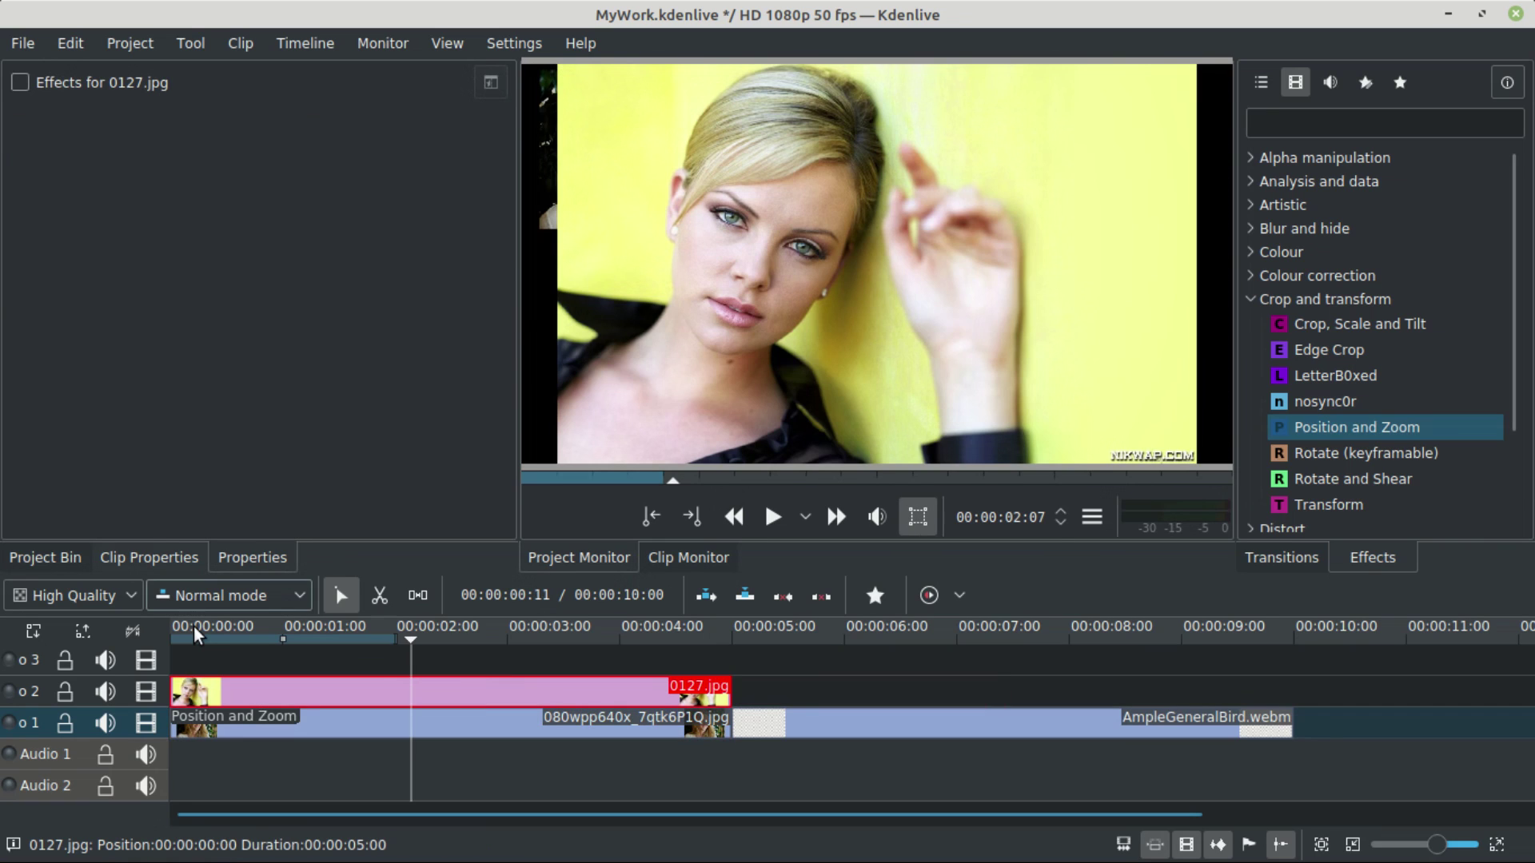
# - Add 0104.jpg to the Video 3 track and align it with the start of the timeline
pyautogui.click(45, 558)
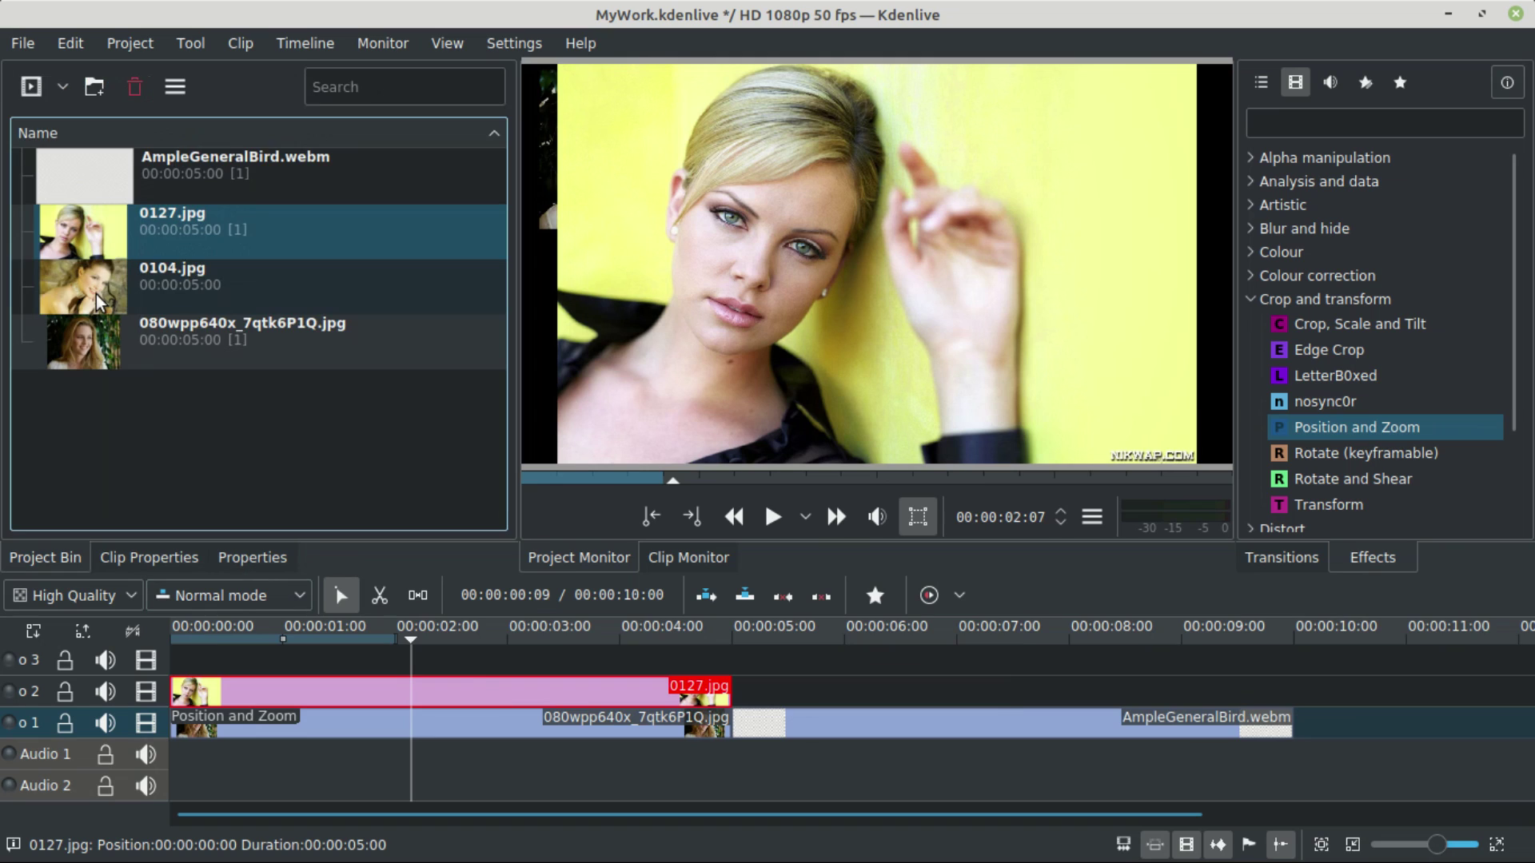
pyautogui.press('Down')
pyautogui.press('Down')
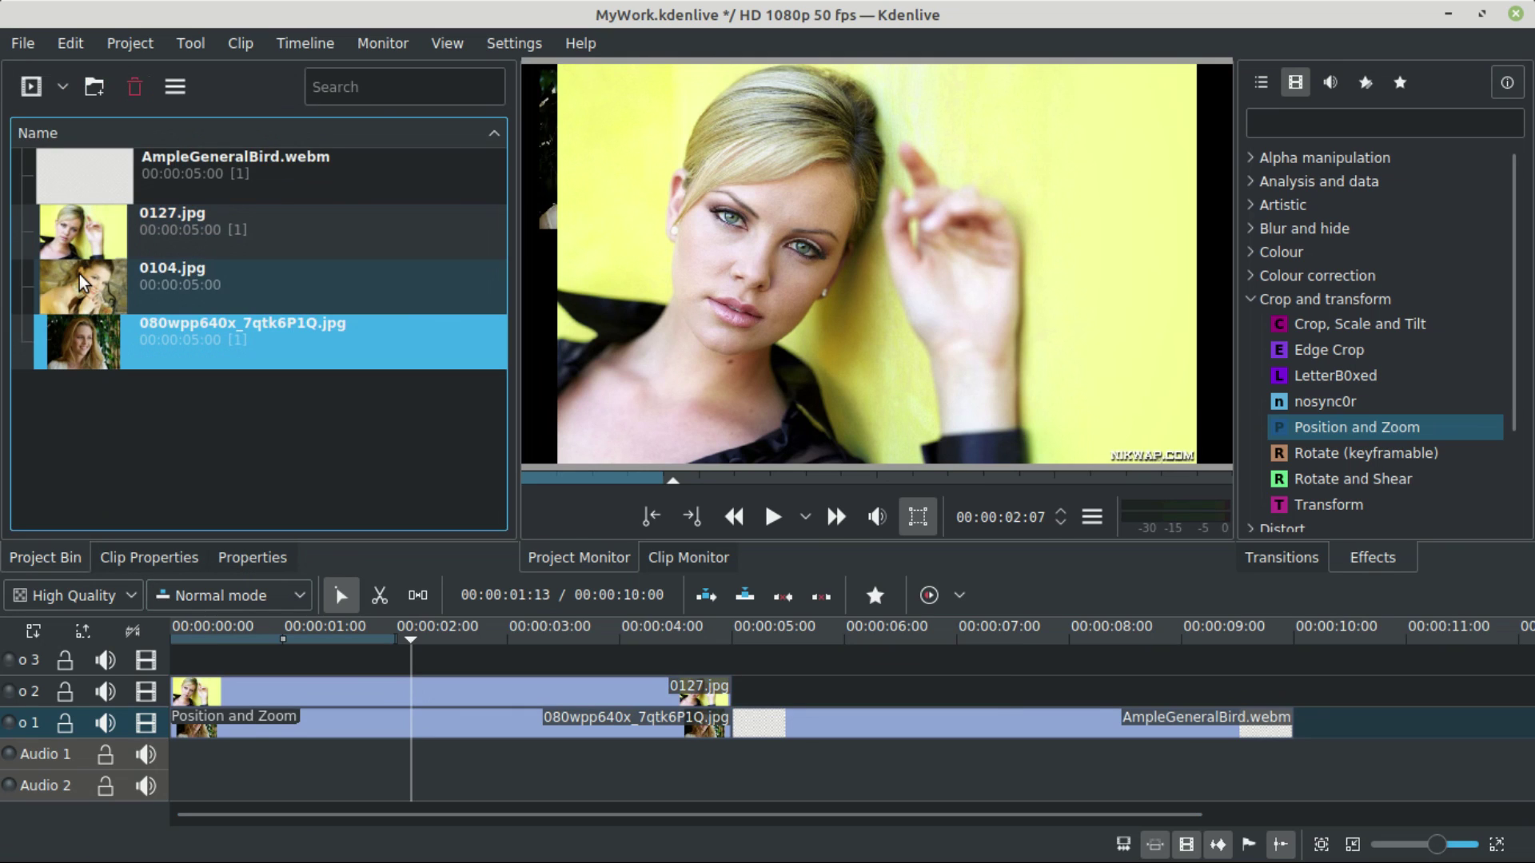
pyautogui.moveTo(80, 276); pyautogui.dragTo(422, 662)
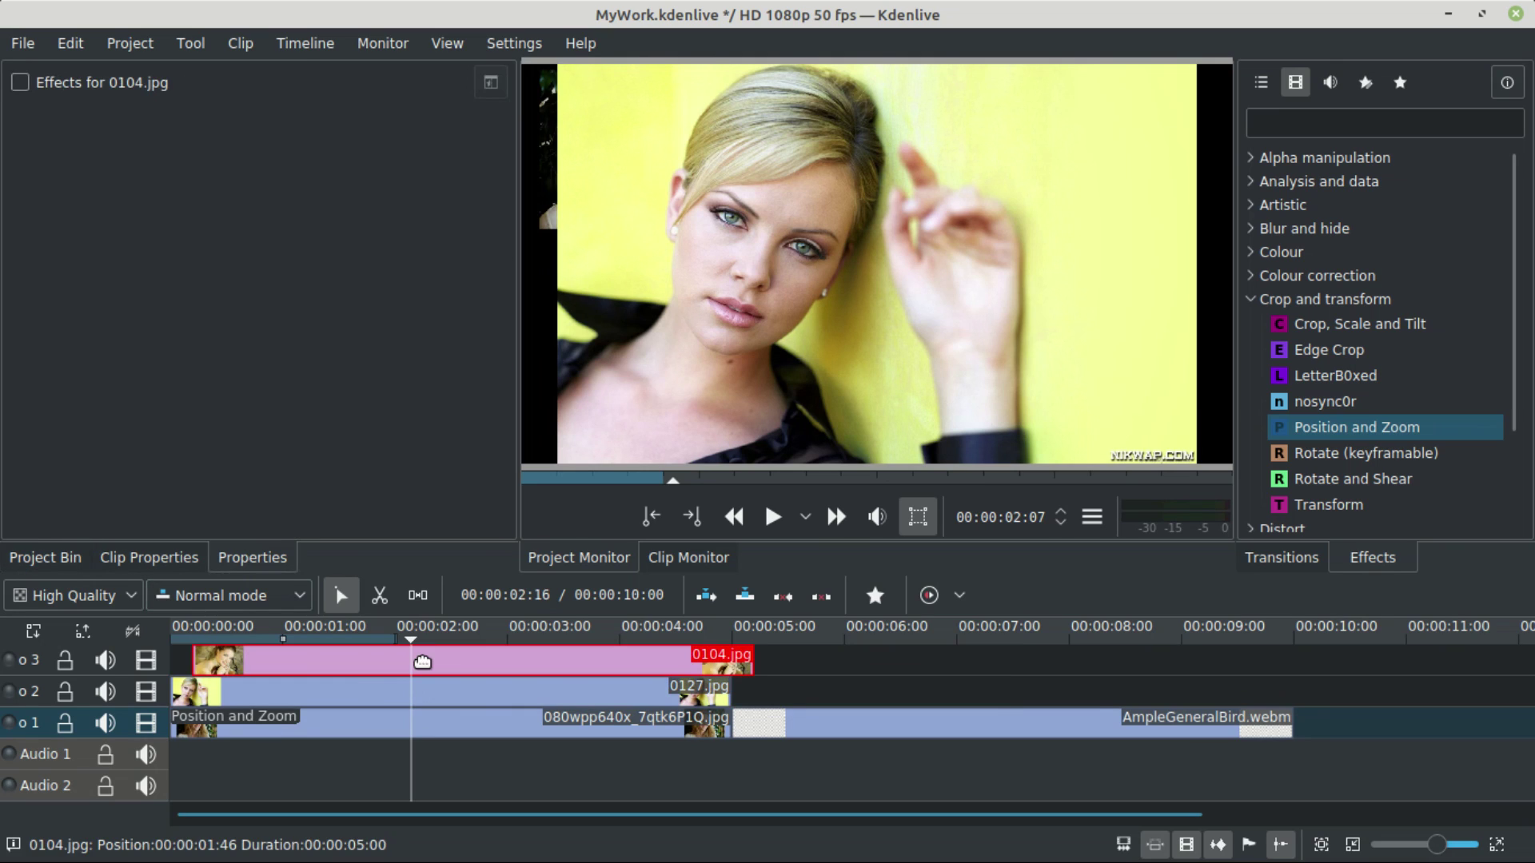
pyautogui.moveTo(420, 662); pyautogui.dragTo(399, 662)
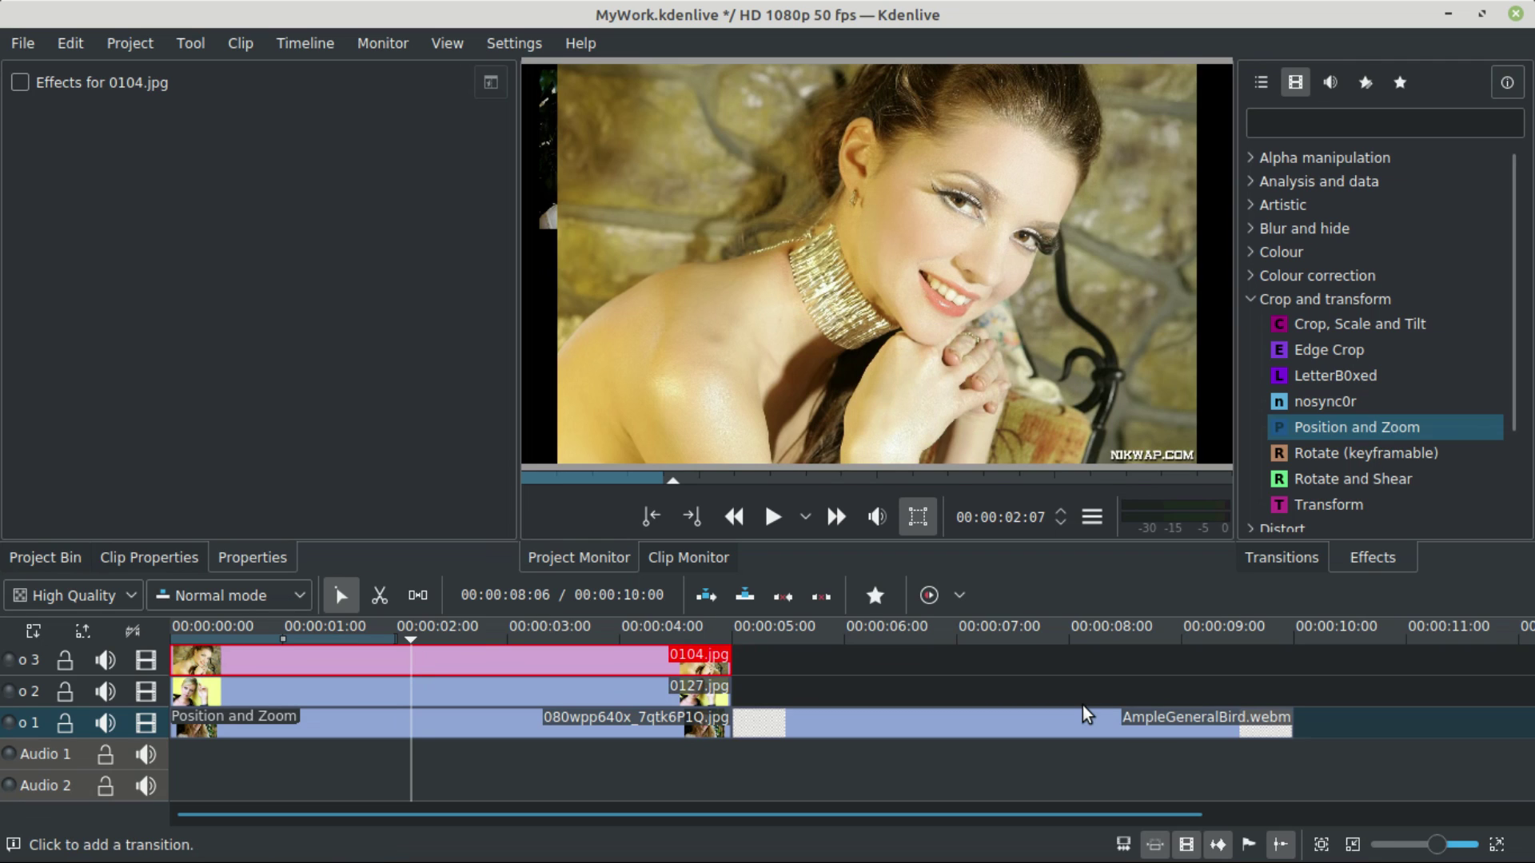
# - Apply the Position and Zoom effect to both the 0127.jpg and 0104.jpg clips
pyautogui.click(513, 692)
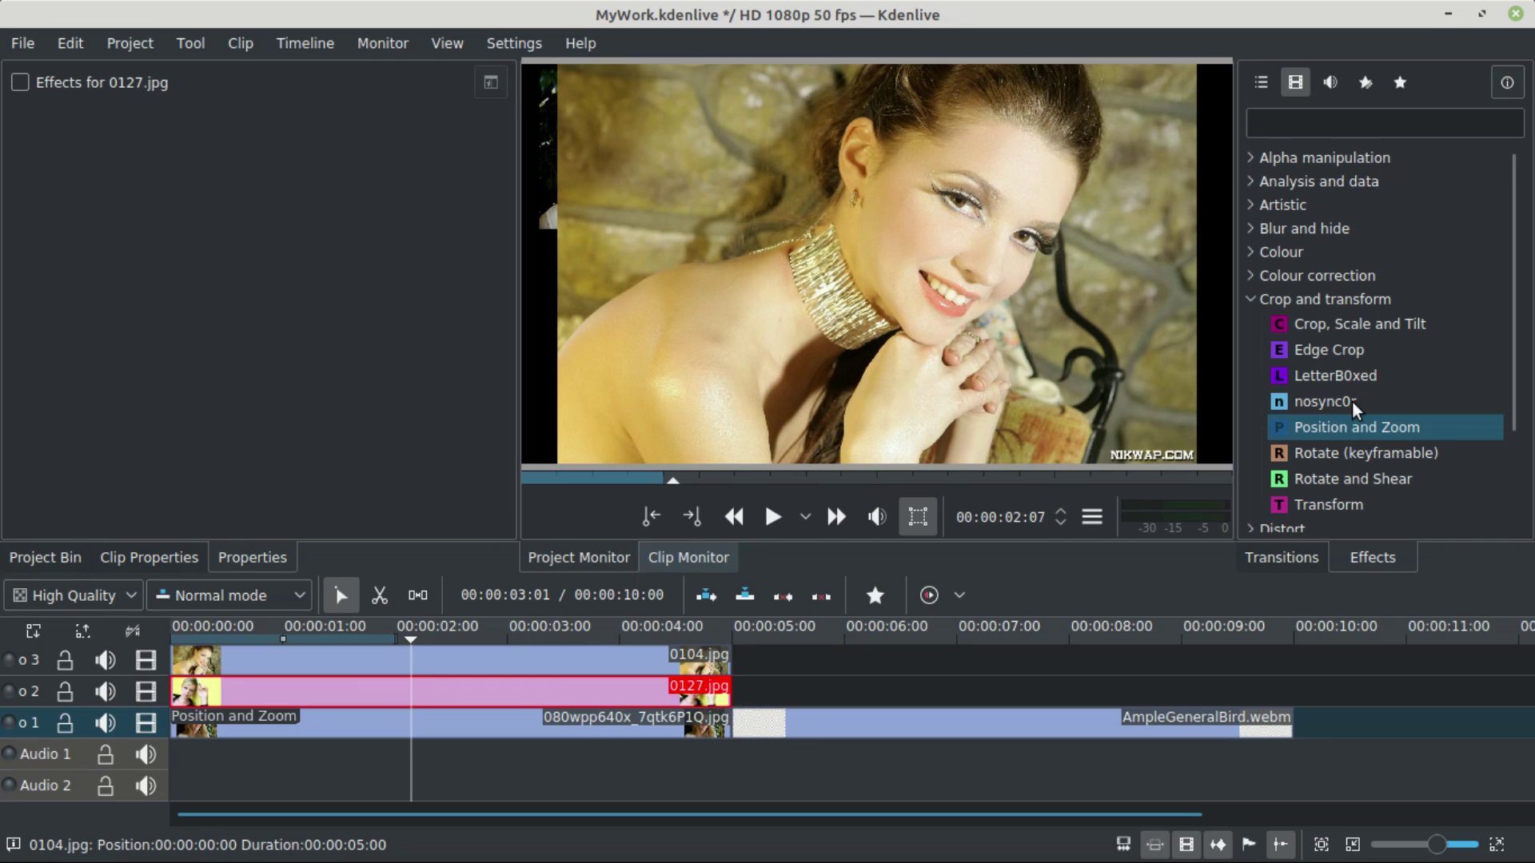
pyautogui.doubleClick(1353, 405)
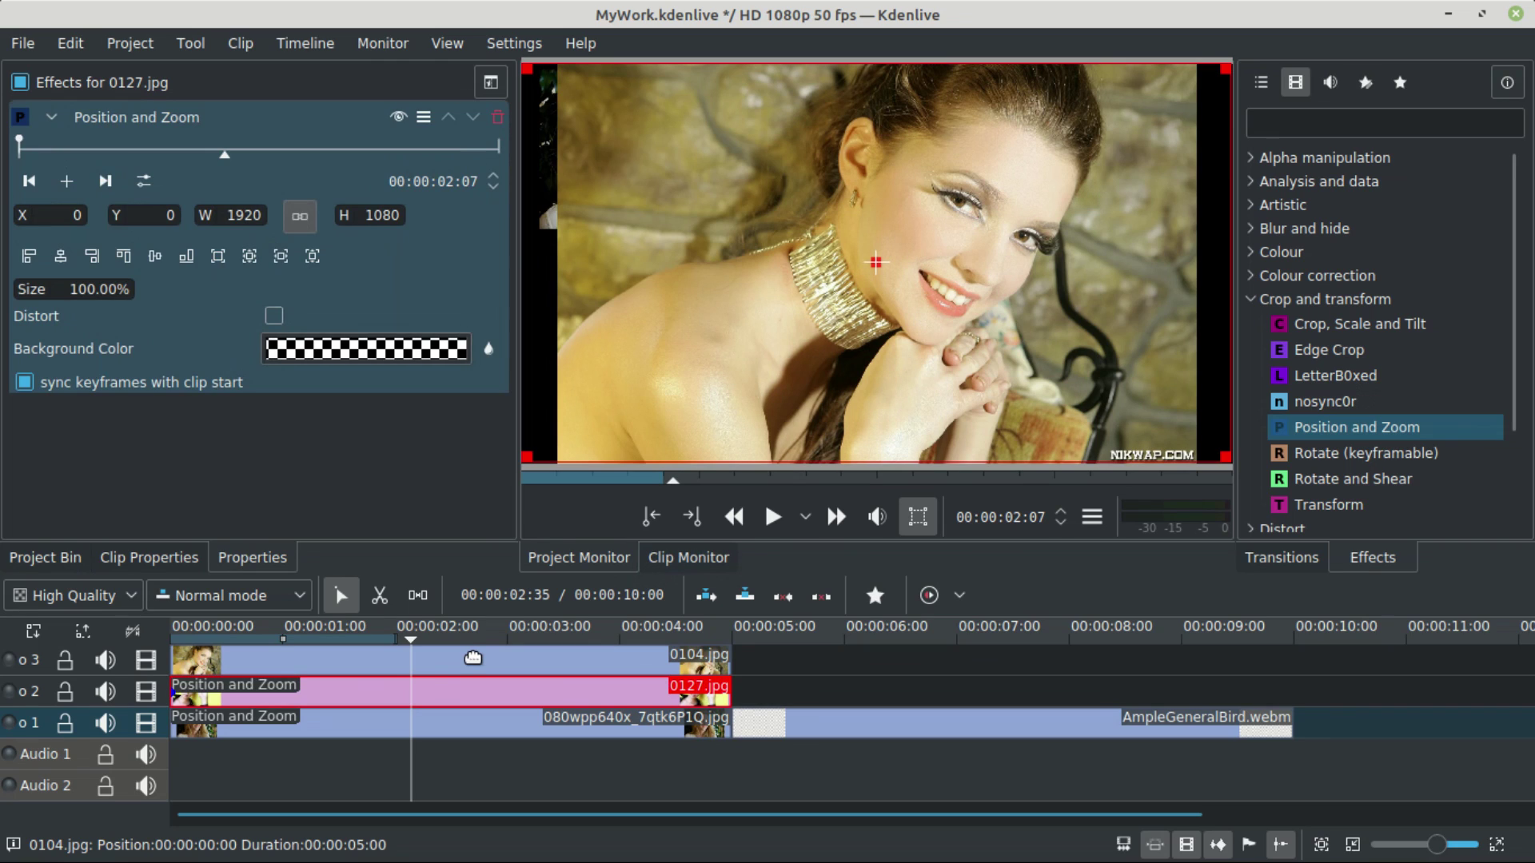
pyautogui.click(474, 657)
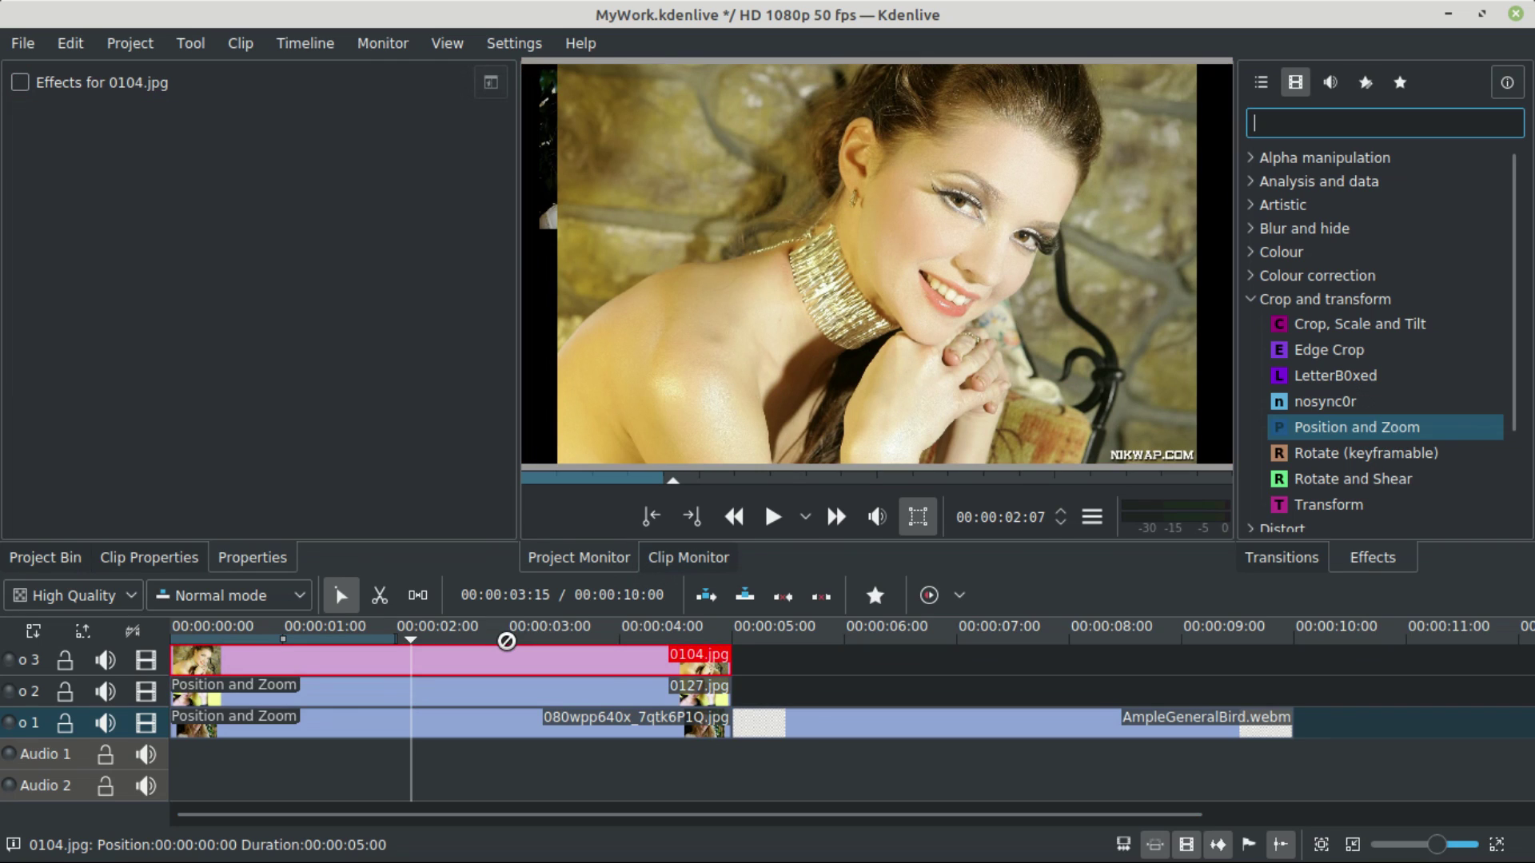
# - Scale the 0127.jpg image to about 52% and move it to about X 659, Y 12
pyautogui.click(288, 692)
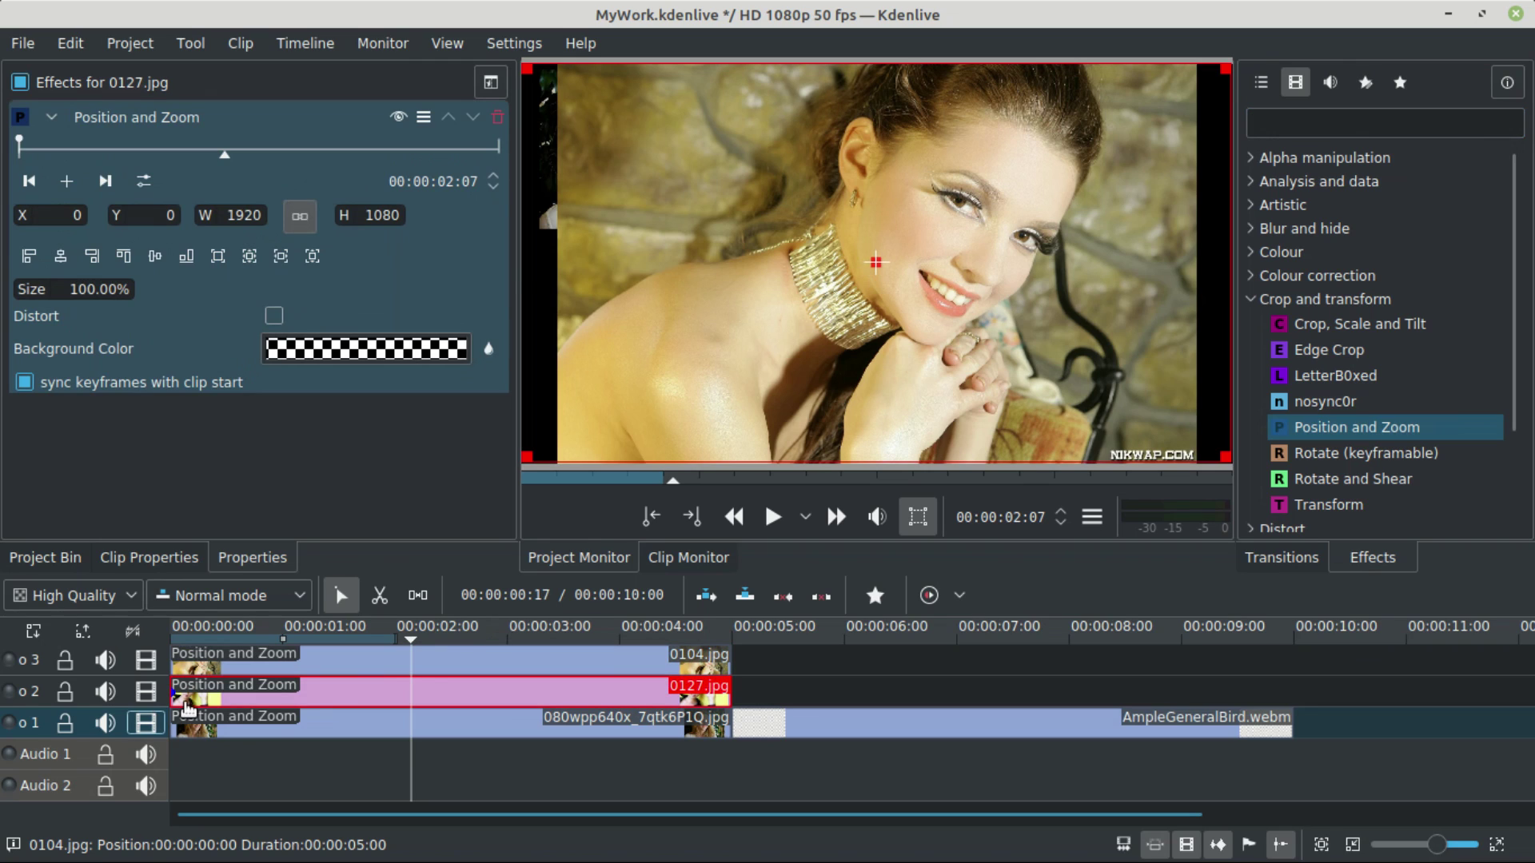
pyautogui.moveTo(1226, 456); pyautogui.dragTo(953, 276)
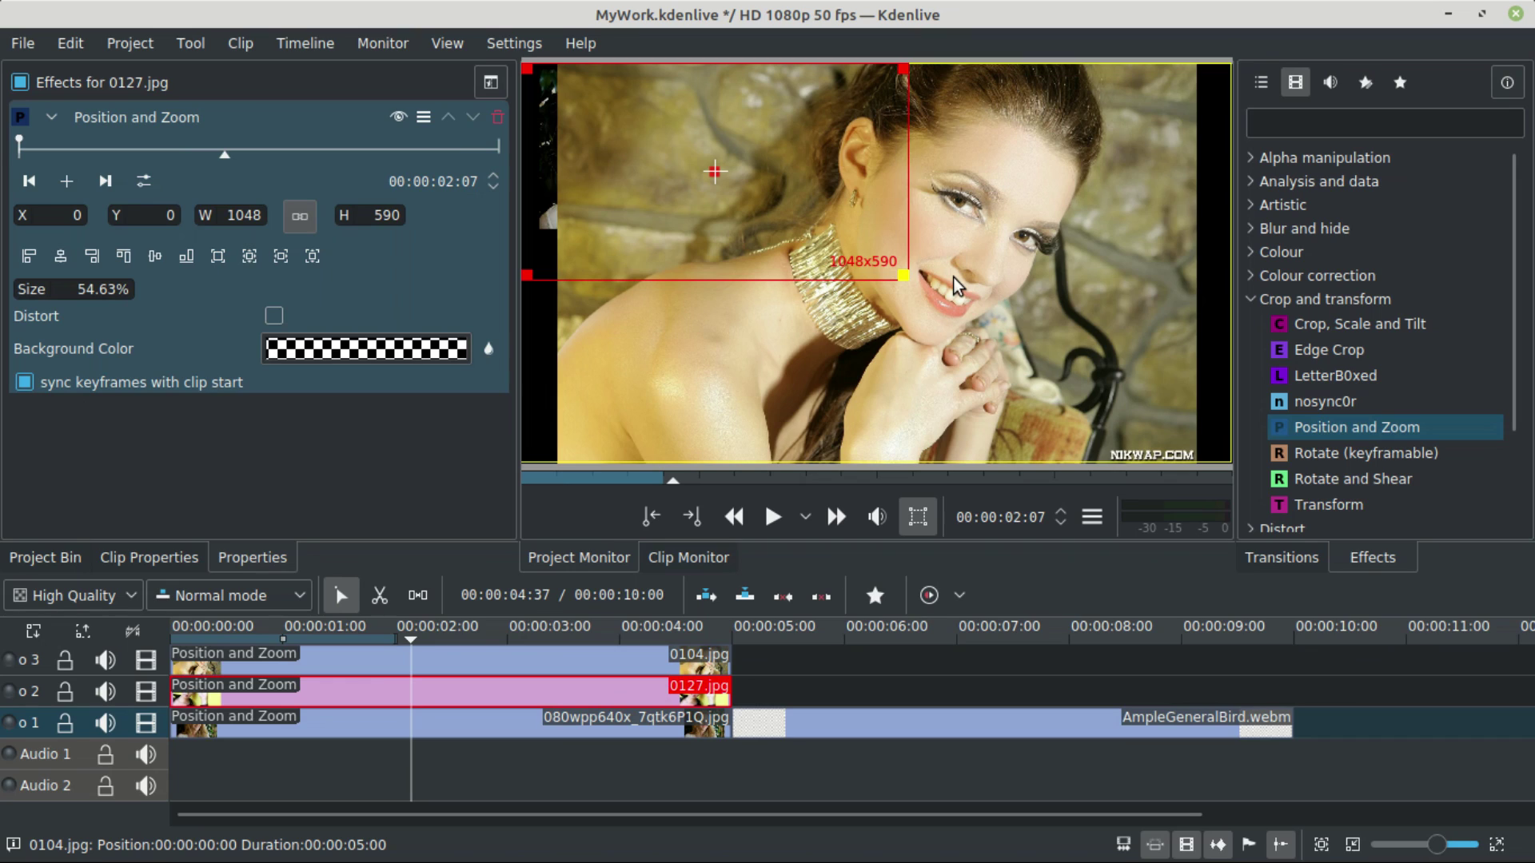
pyautogui.moveTo(715, 170); pyautogui.dragTo(949, 172)
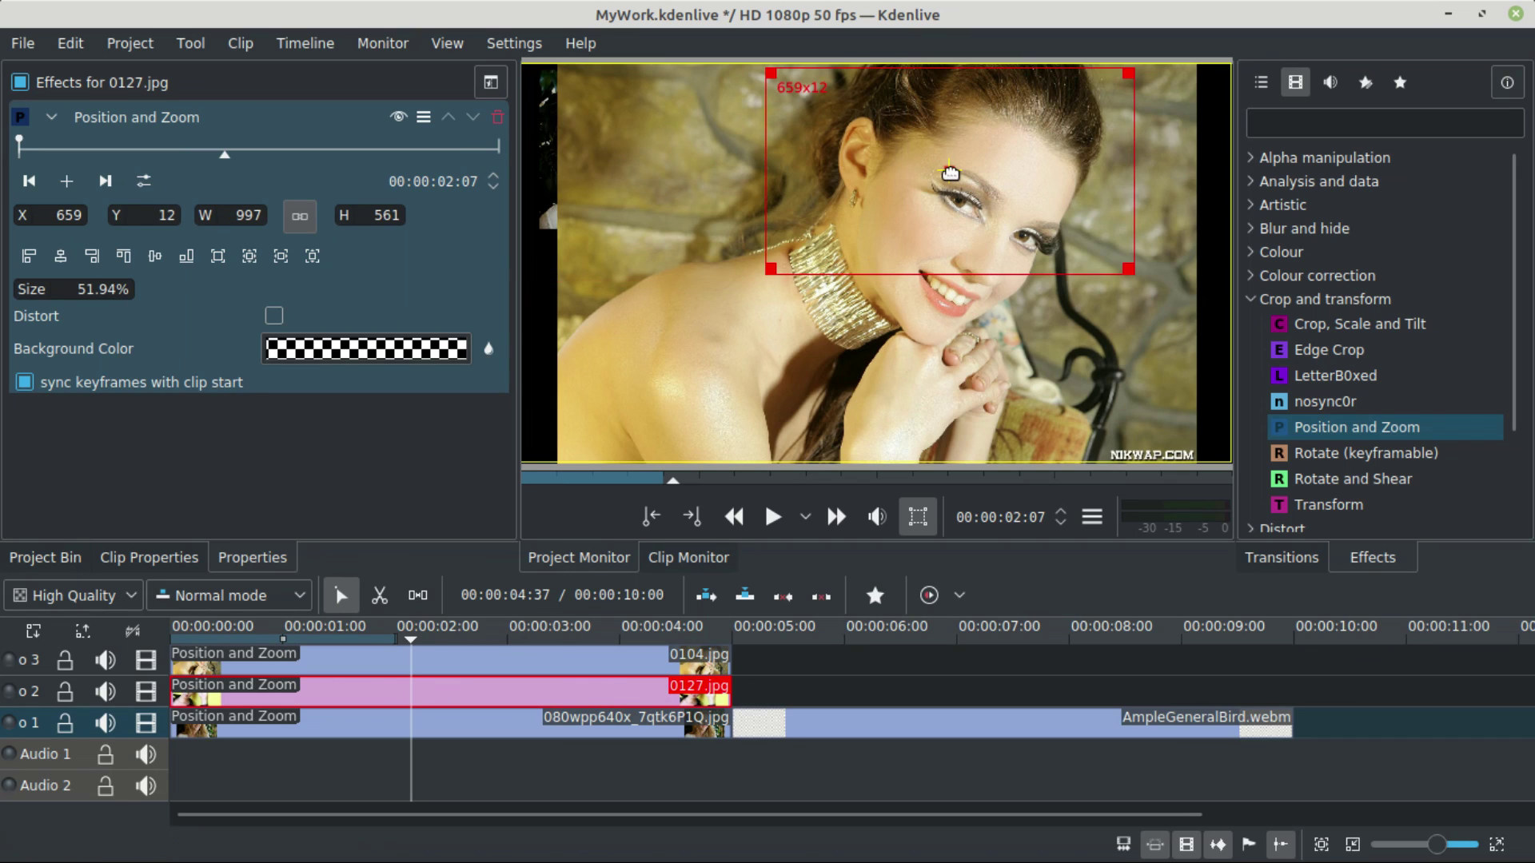
# - Scale the 0104.jpg image to about 46% and place it below the first image in the frame
pyautogui.hotkey('alt', 'Up')
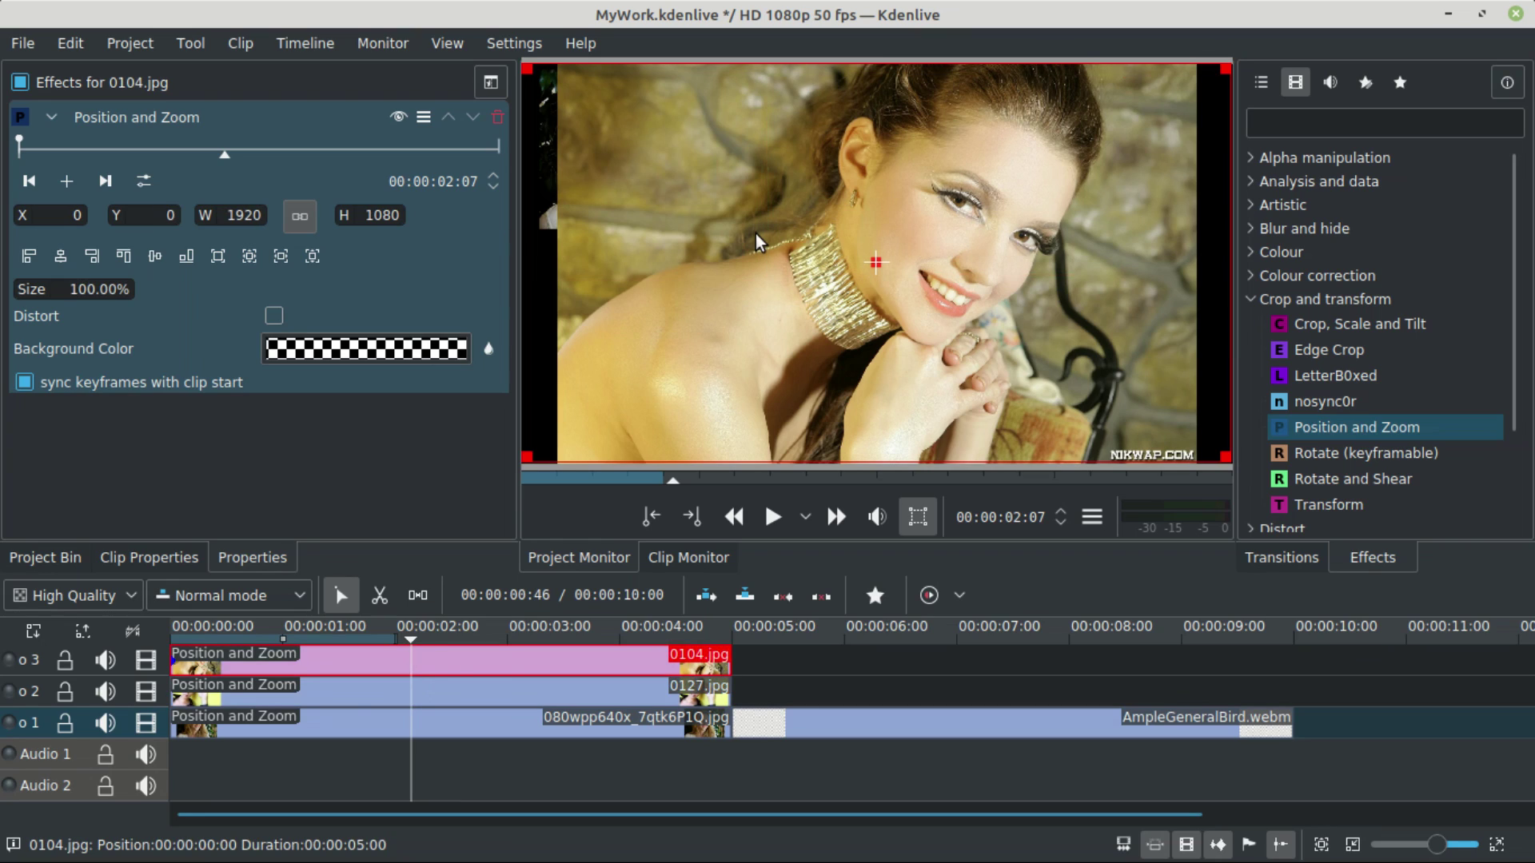
pyautogui.moveTo(1226, 457); pyautogui.dragTo(851, 249)
pyautogui.moveTo(674, 154); pyautogui.dragTo(680, 348)
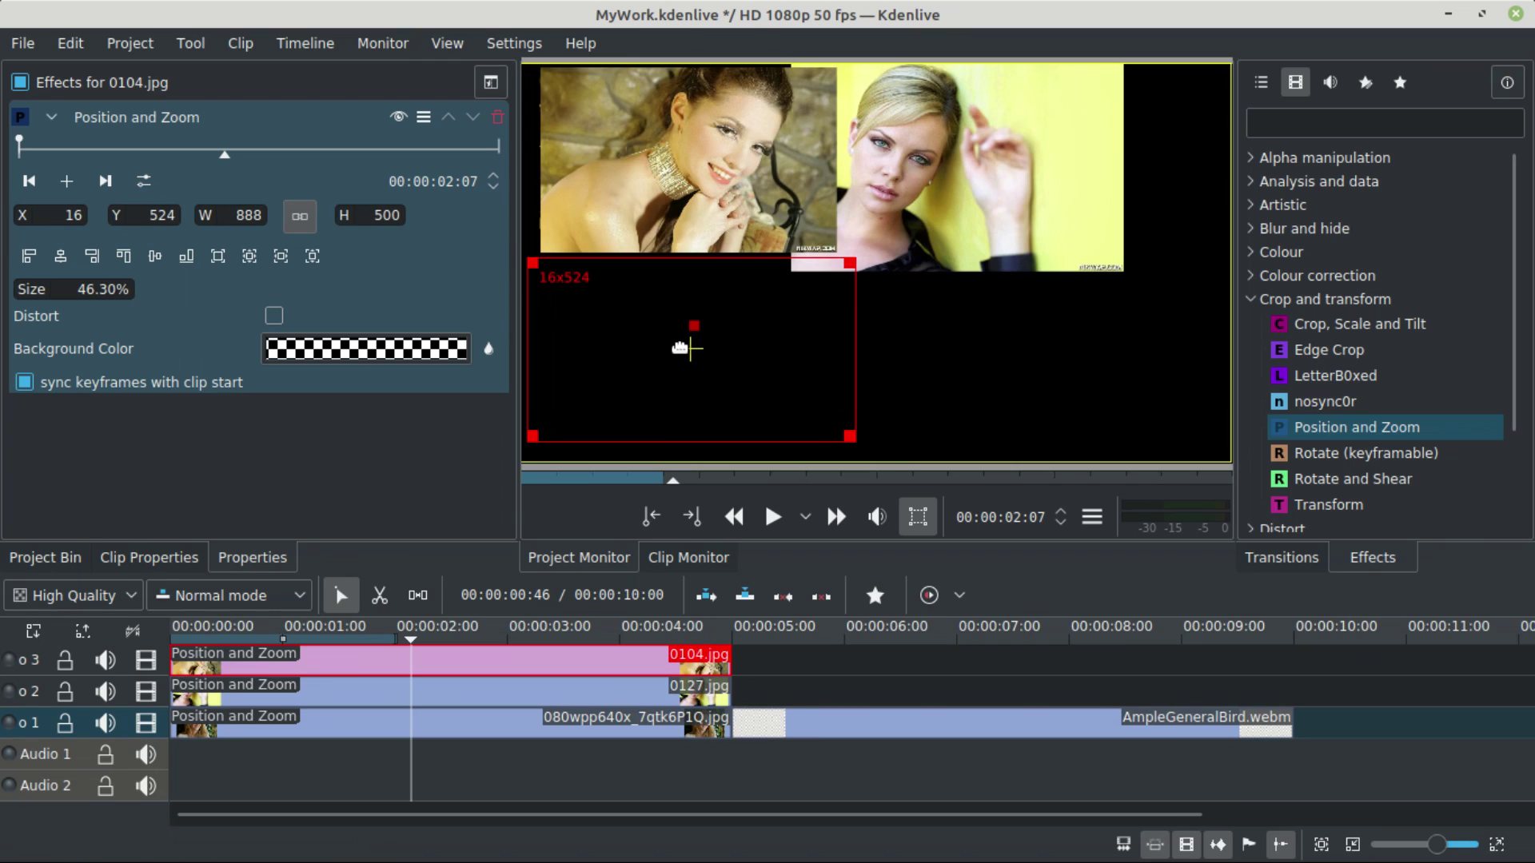
# - Shrink the 0127.jpg image to about 38% and place it at about X 753, Y 19, beside the first image
pyautogui.click(301, 688)
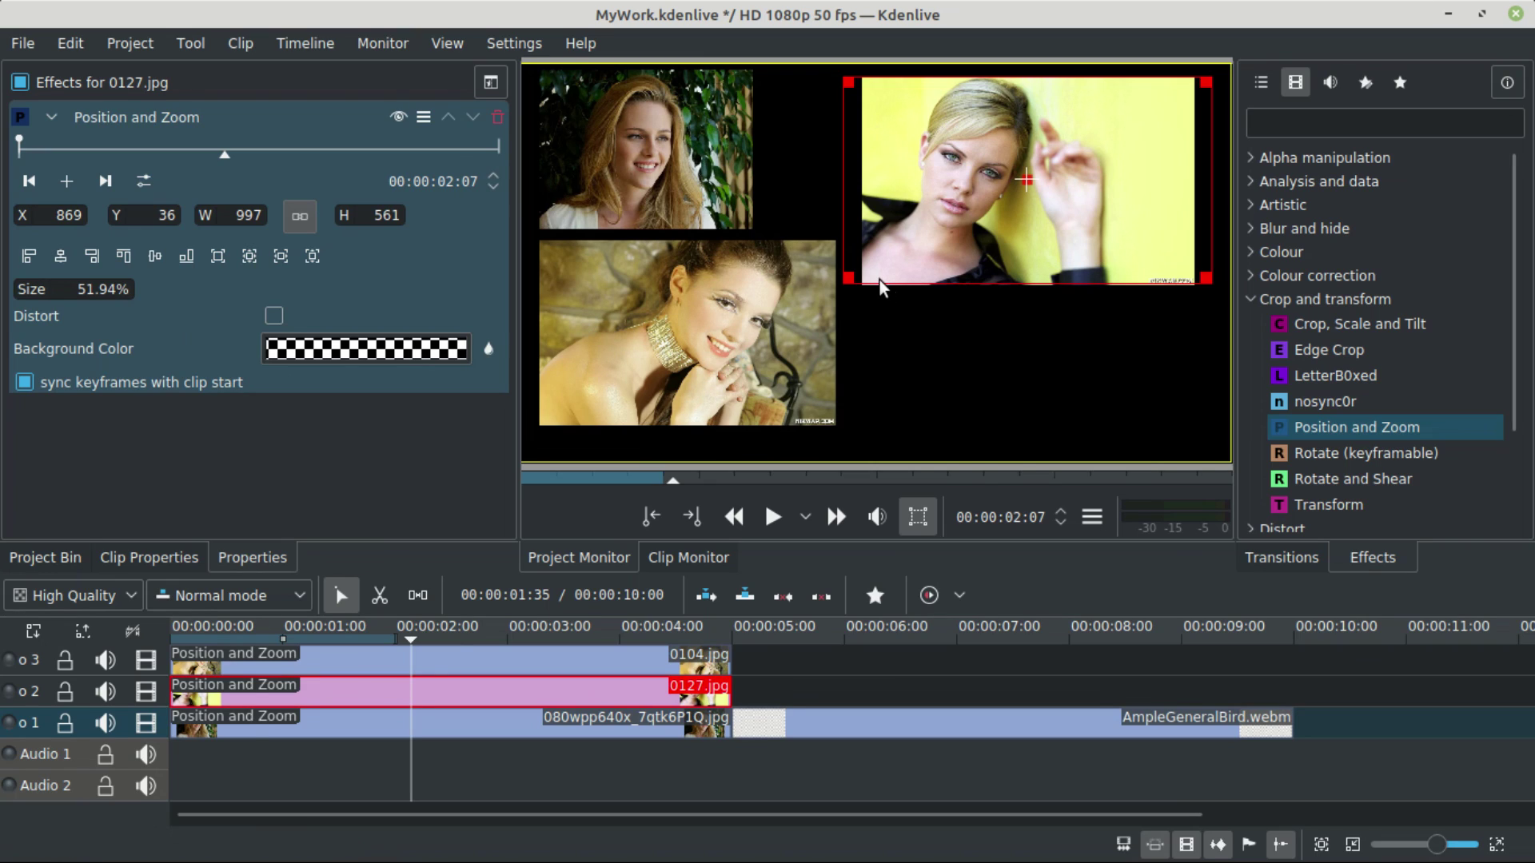
pyautogui.moveTo(879, 279); pyautogui.dragTo(1050, 157)
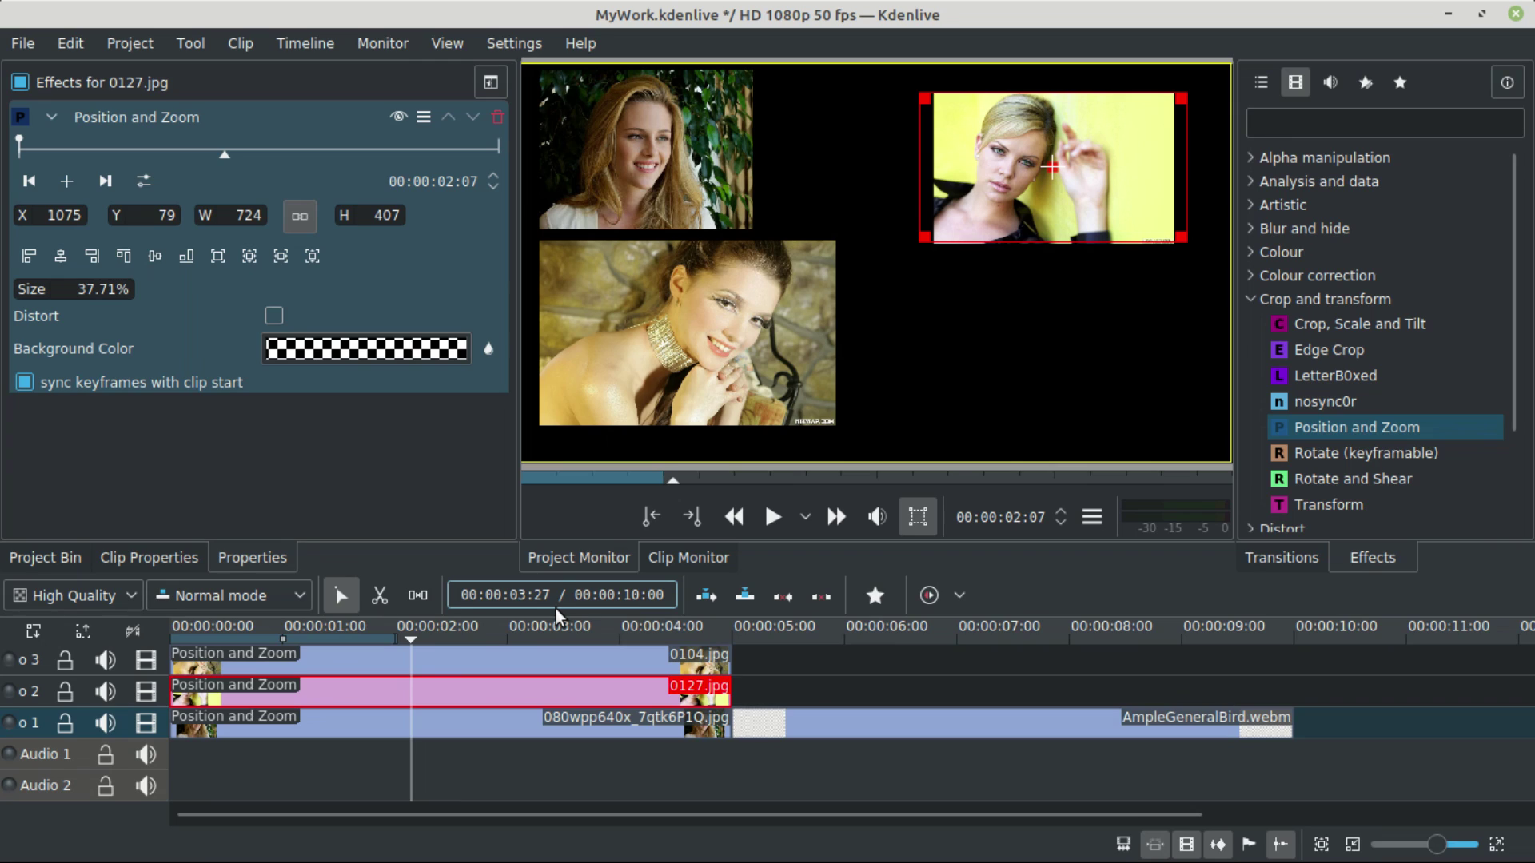
pyautogui.hotkey('ctrl', 'z')
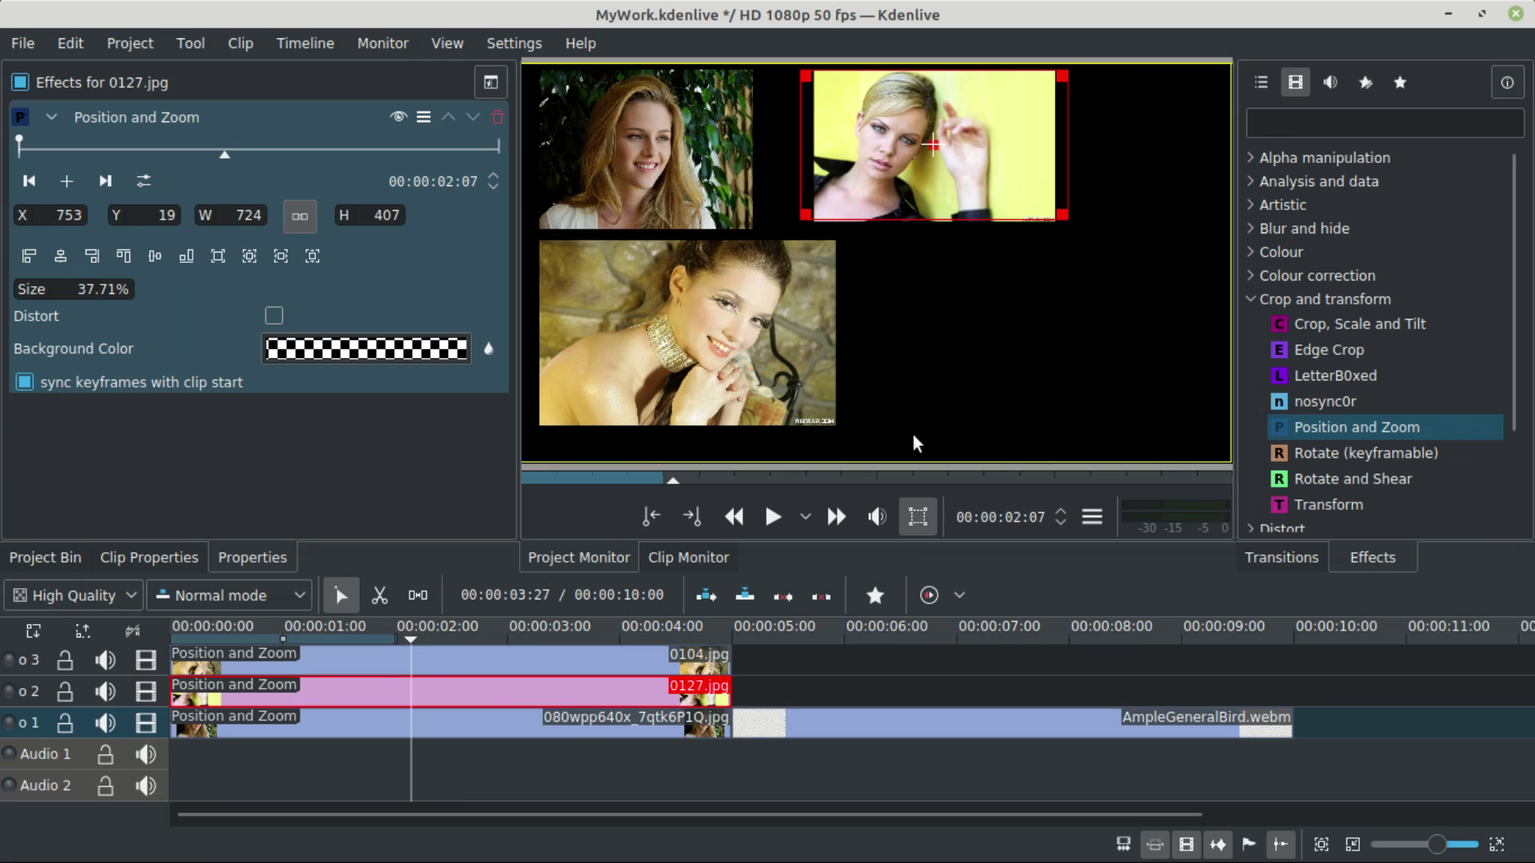
# - Move AmpleGeneralBird.webm up to the Video 3 track and insert a video track named Video 4 above Video 3
pyautogui.click(988, 727)
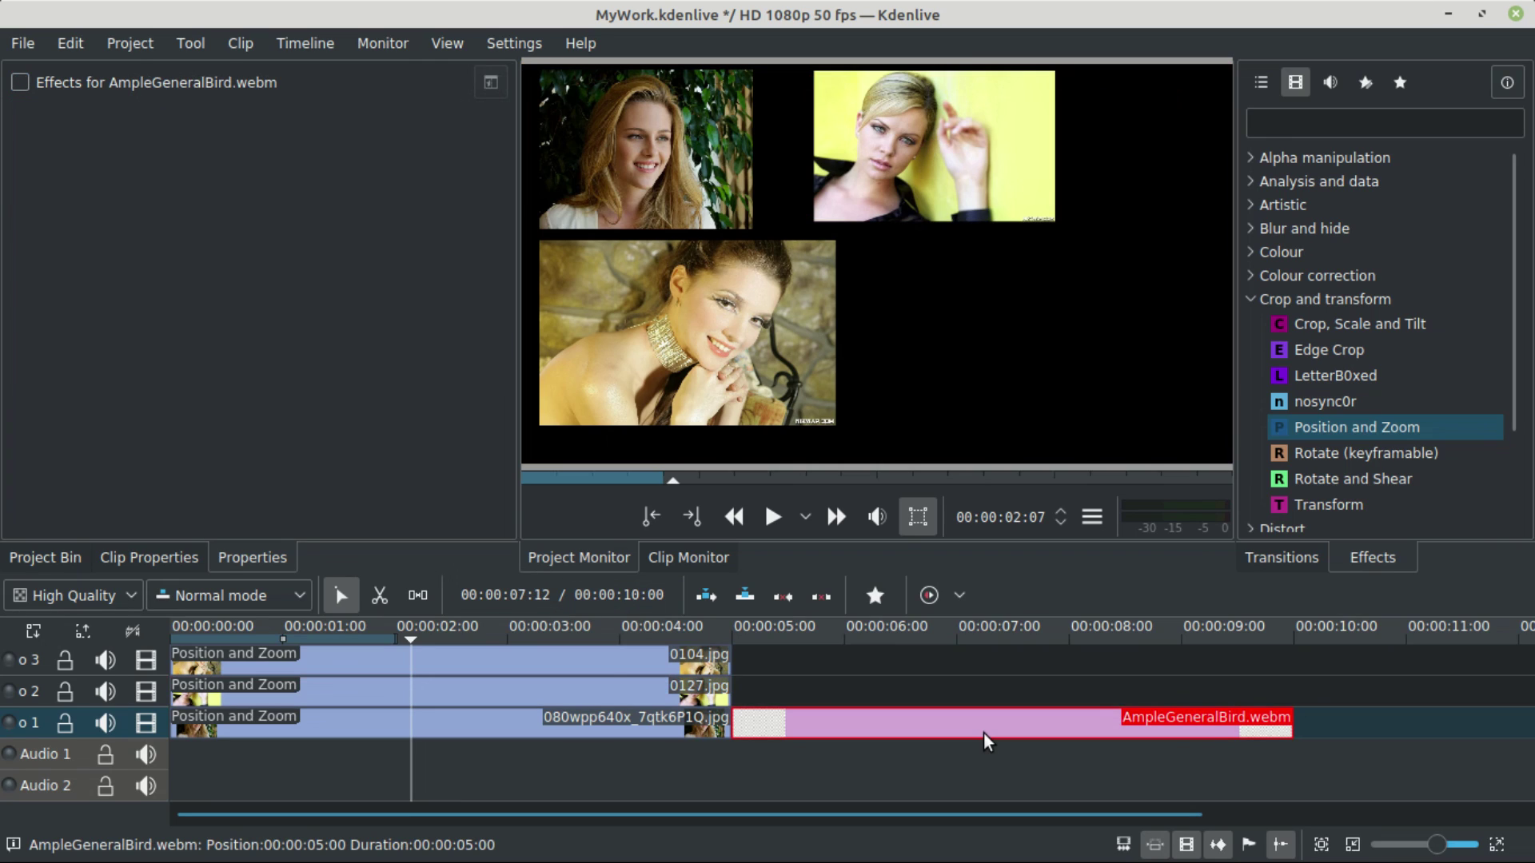
pyautogui.moveTo(983, 734); pyautogui.dragTo(952, 664)
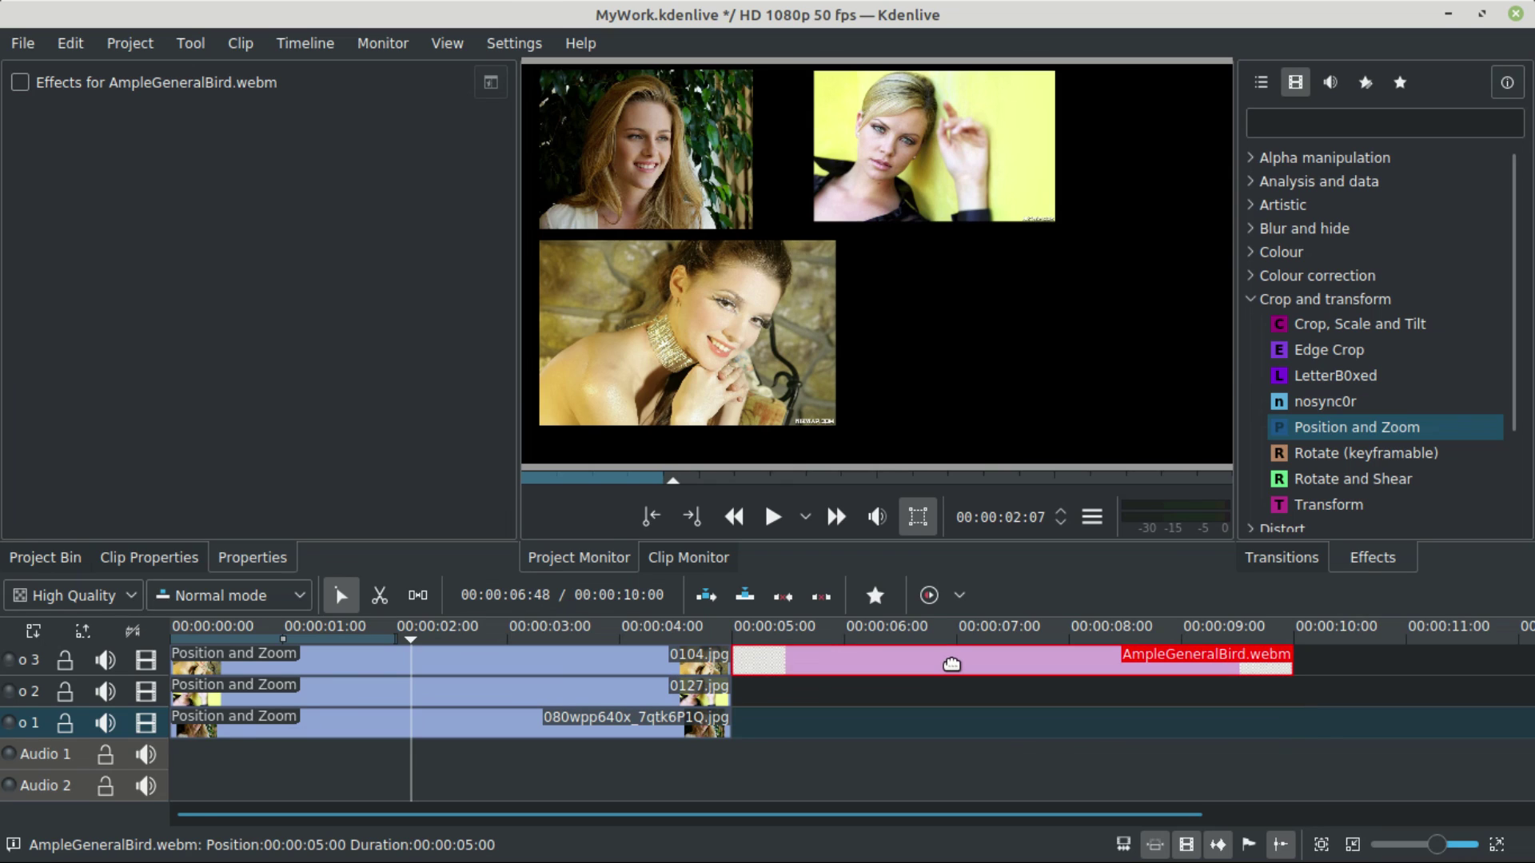
pyautogui.rightClick(40, 668)
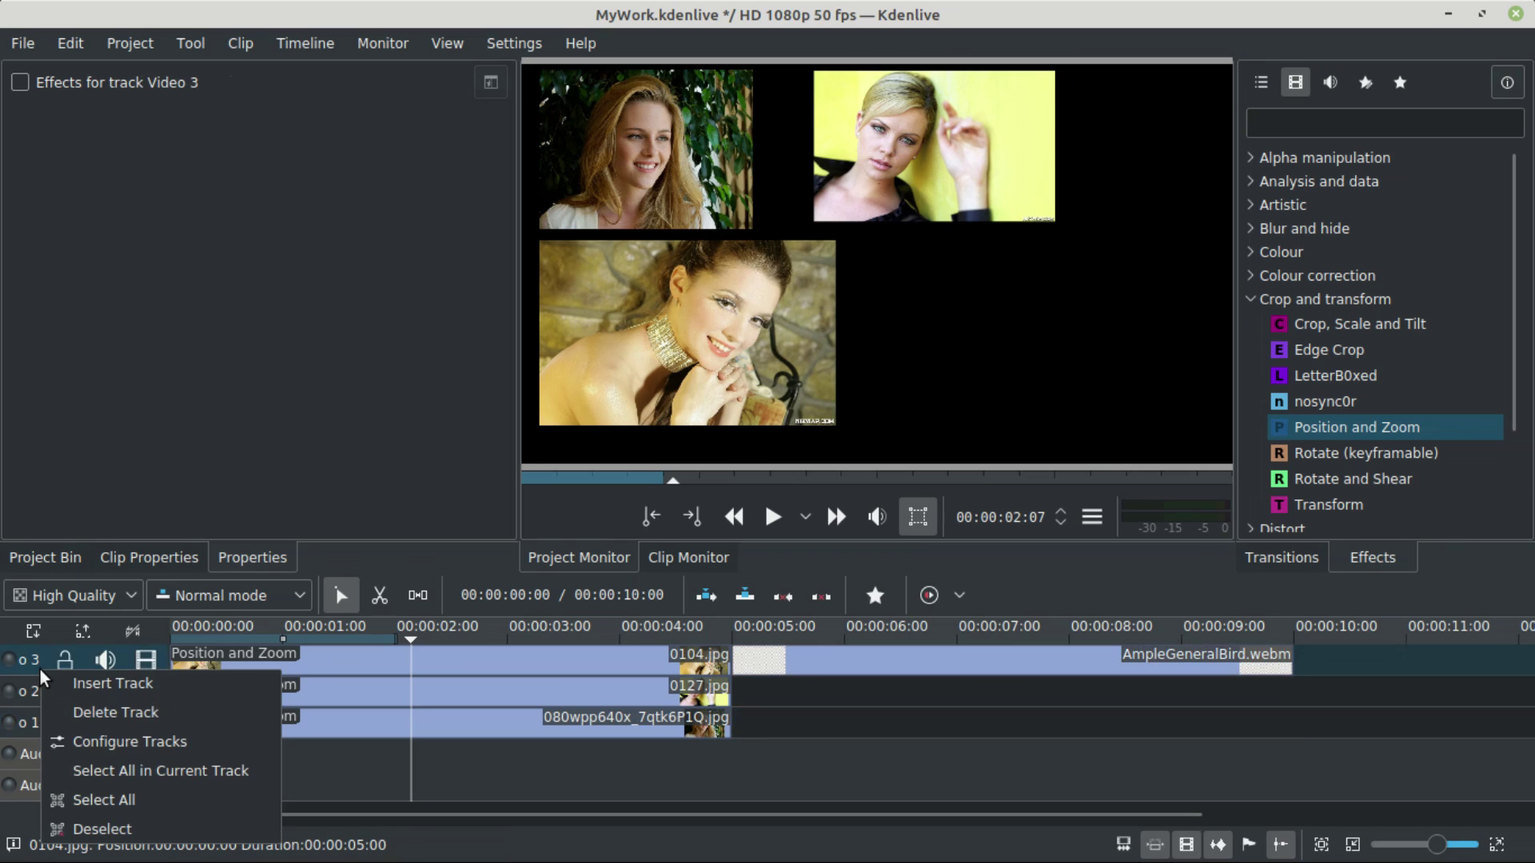
pyautogui.click(128, 686)
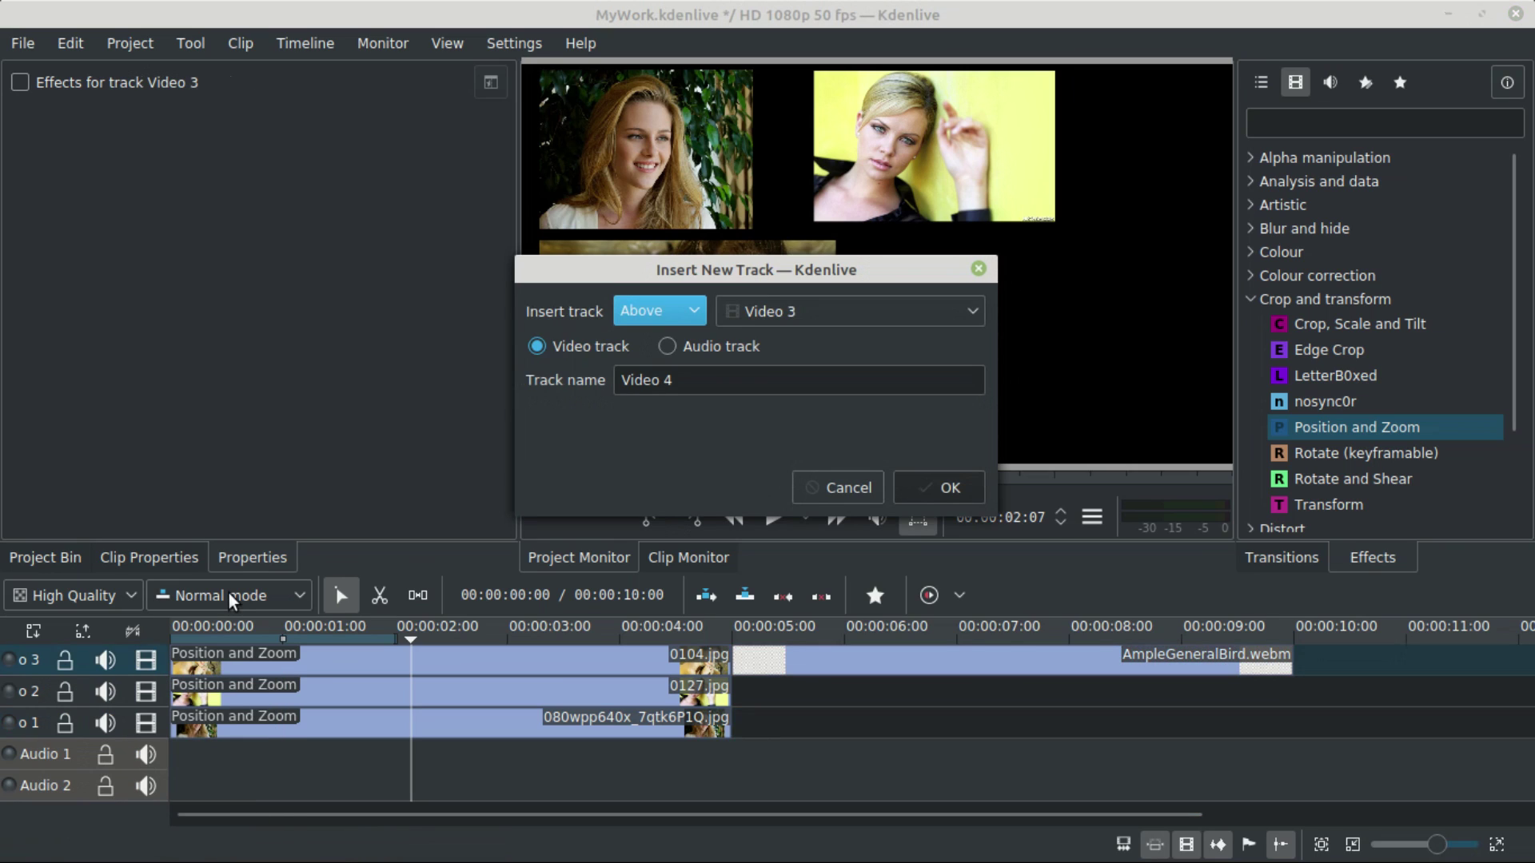
pyautogui.click(686, 313)
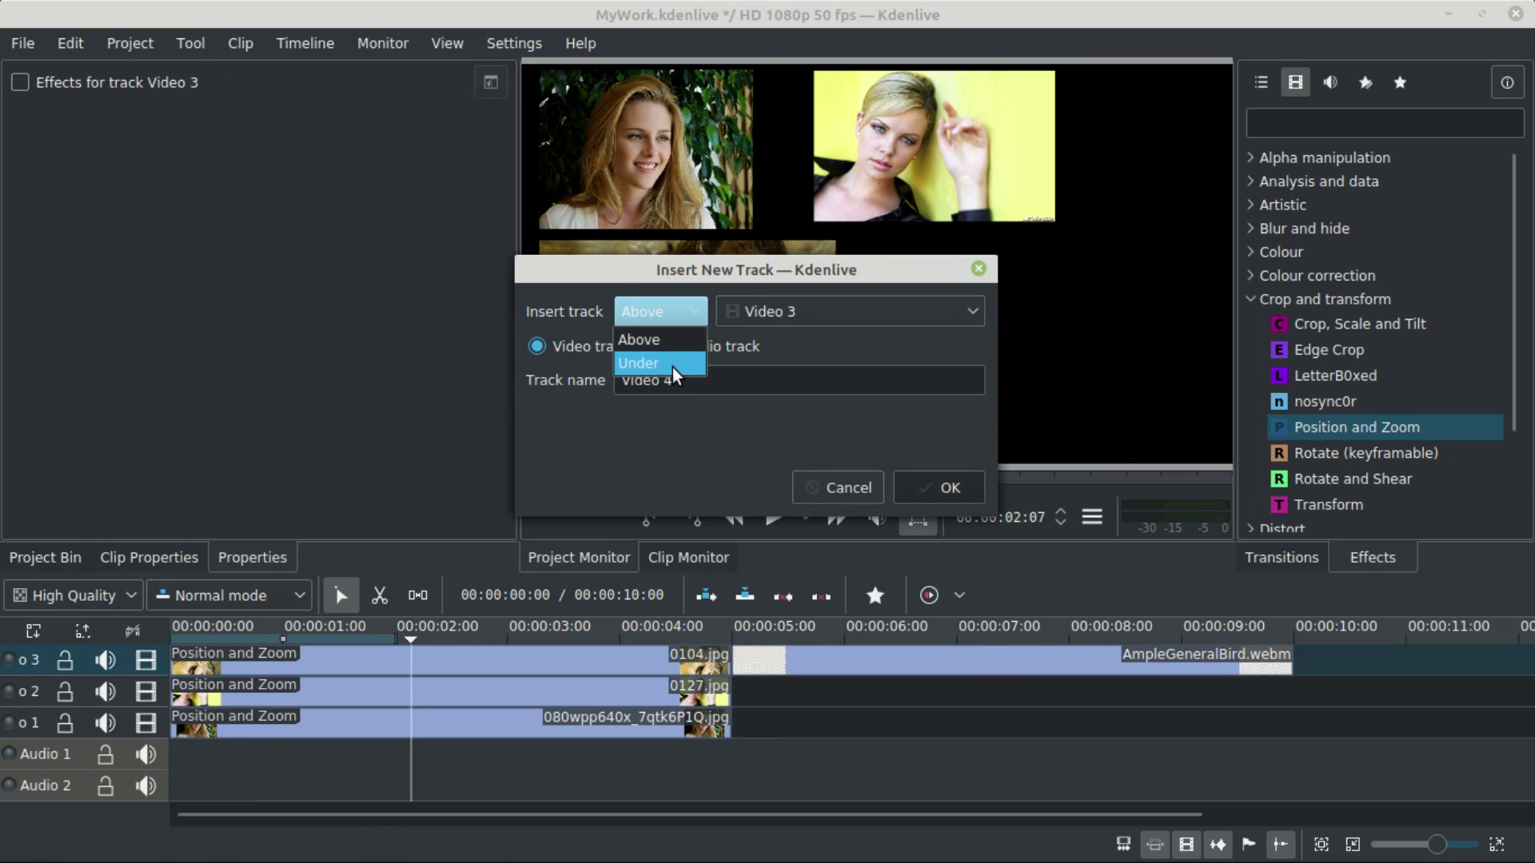
pyautogui.click(678, 311)
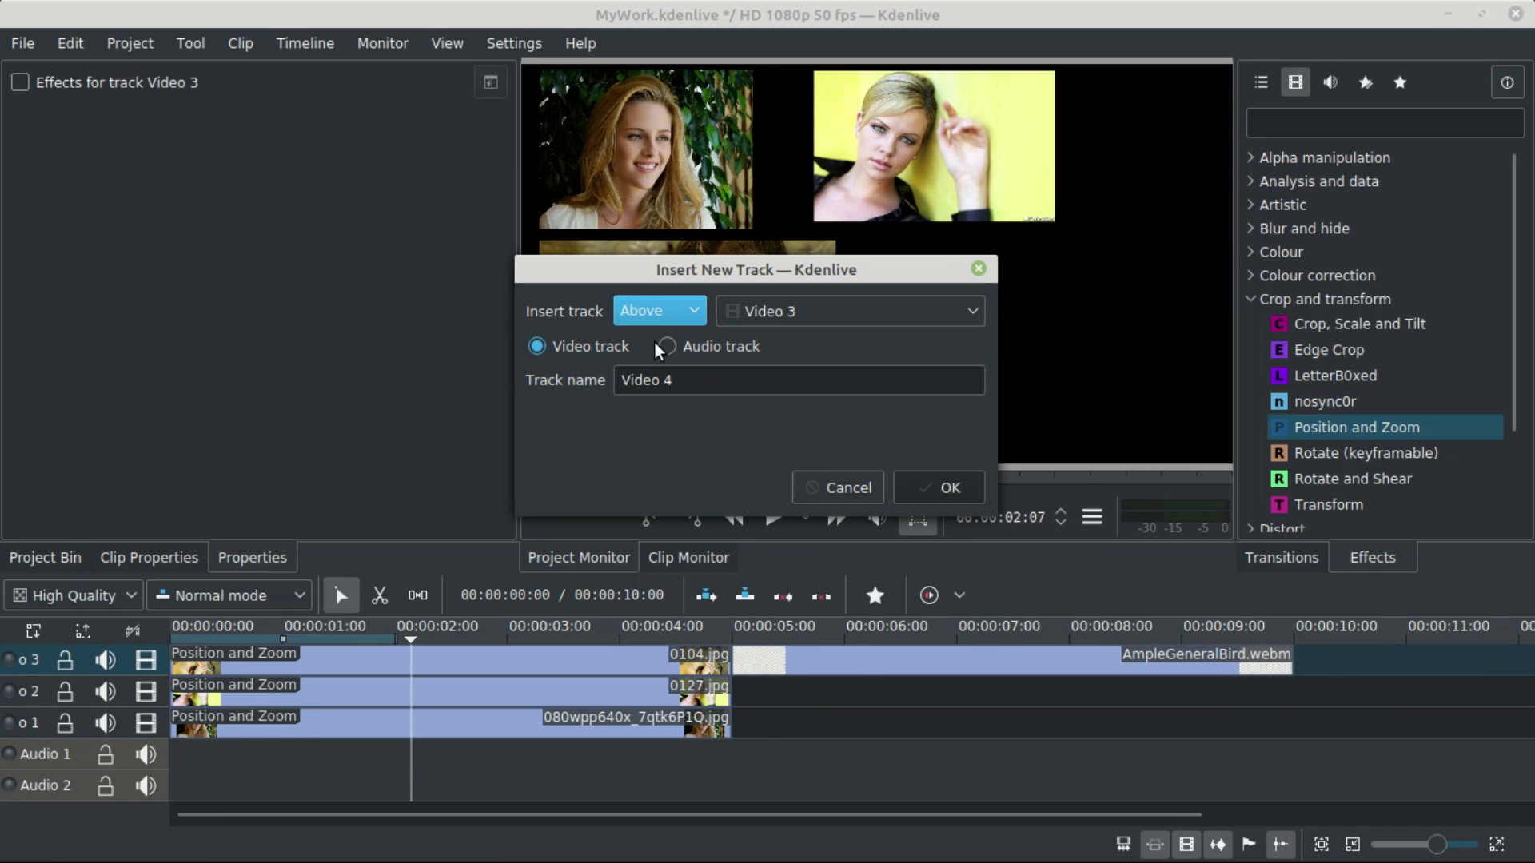
pyautogui.click(934, 490)
pyautogui.click(66, 660)
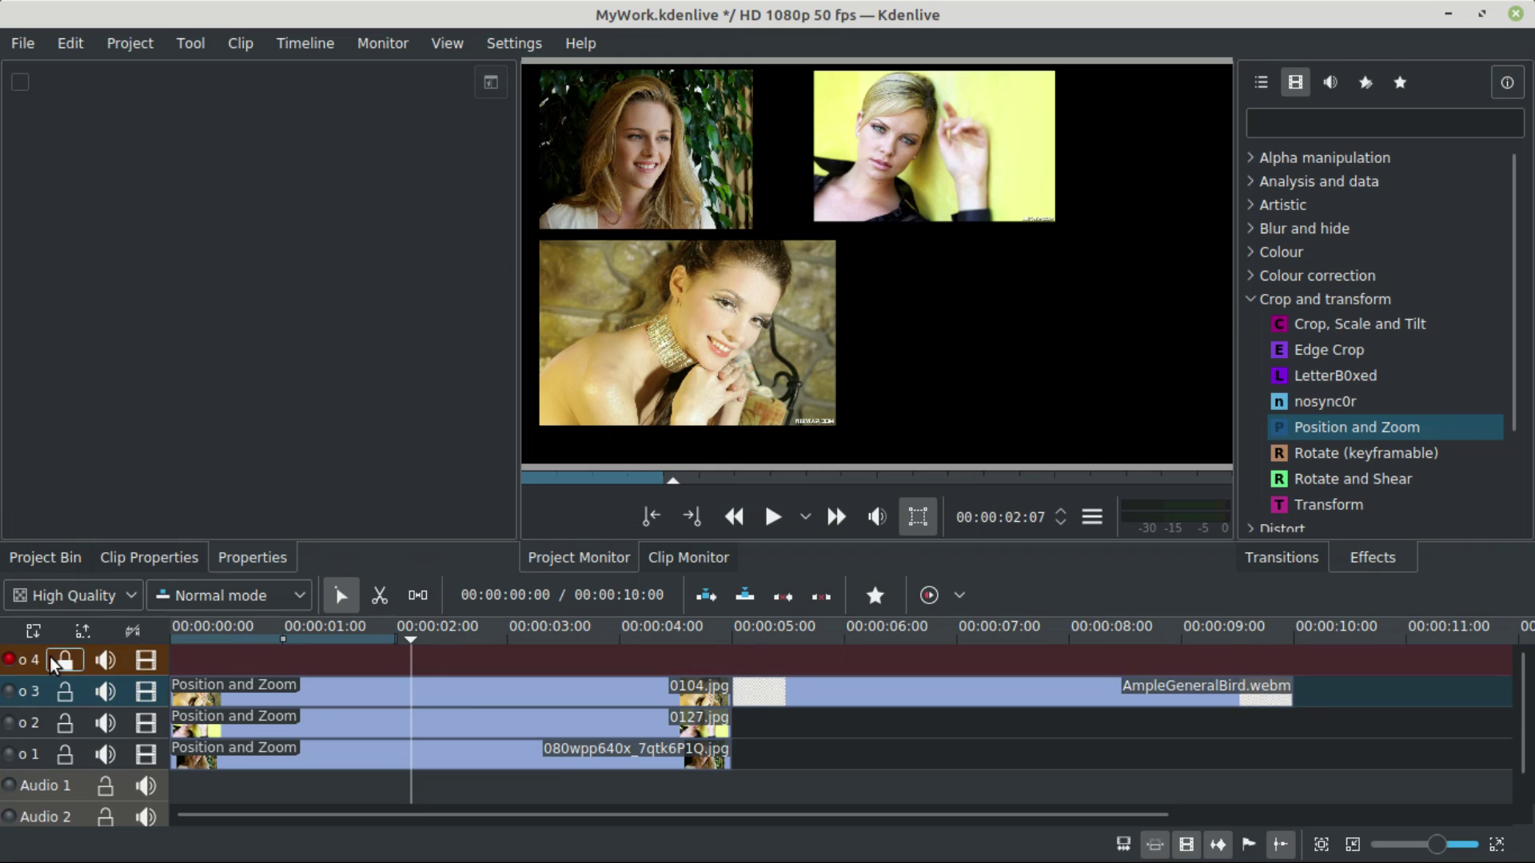
pyautogui.click(65, 661)
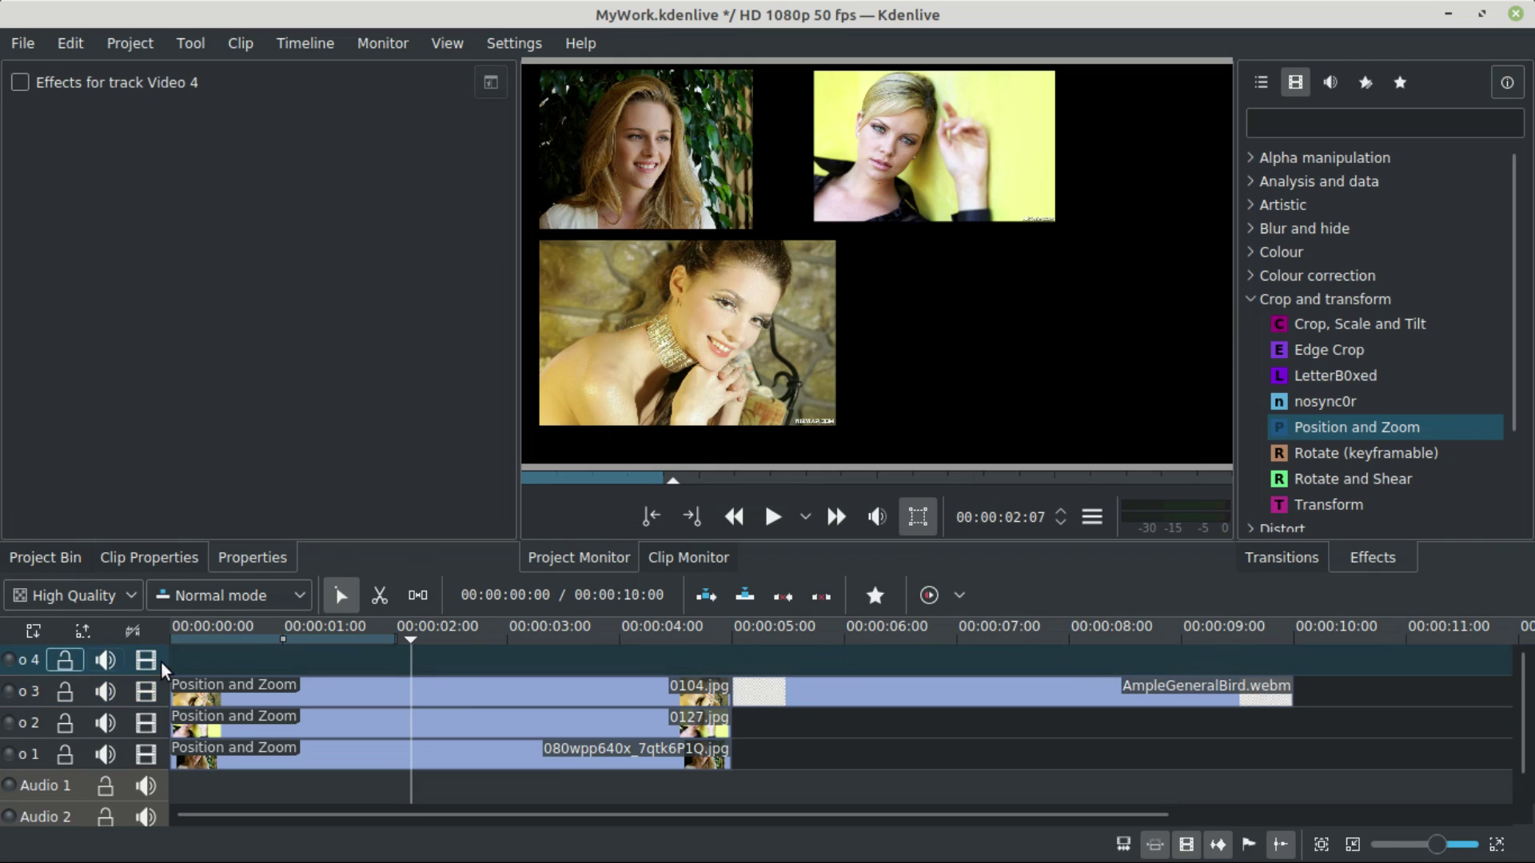
# - Move AmpleGeneralBird.webm to the start of the Video 4 track and apply the Crop, Scale and Tilt effect to it
pyautogui.moveTo(874, 683); pyautogui.dragTo(316, 623)
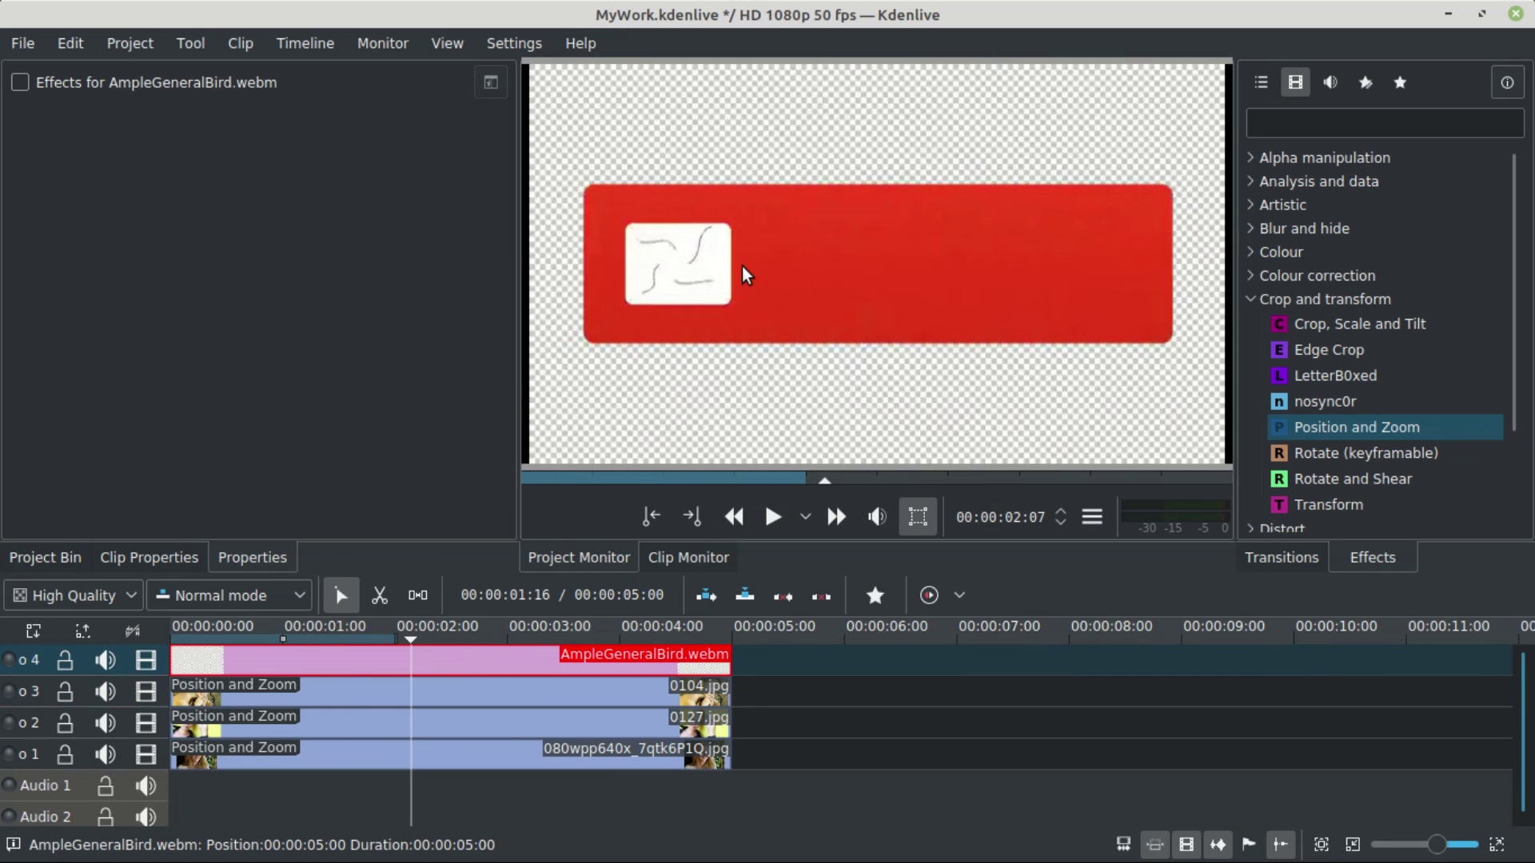
pyautogui.press('space')
pyautogui.click(1343, 325)
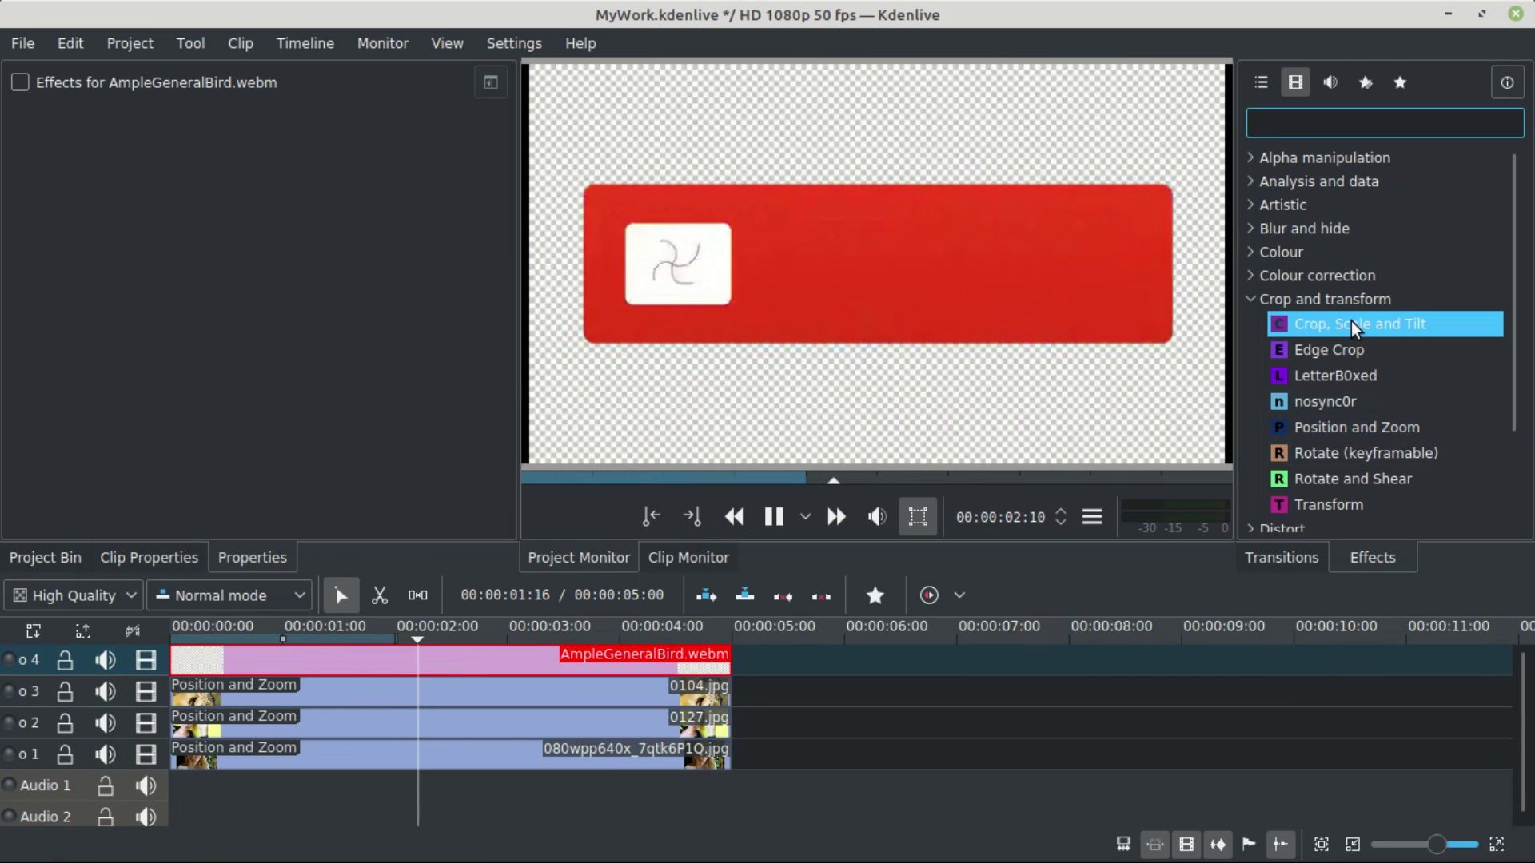
pyautogui.moveTo(1302, 320); pyautogui.dragTo(399, 657)
# - Crop AmpleGeneralBird.webm by 170 on the left and right and by 330 on the top and bottom
pyautogui.moveTo(49, 145)
pyautogui.mouseDown()
pyautogui.moveTo(76, 148)
pyautogui.moveTo(55, 154)
pyautogui.mouseUp()
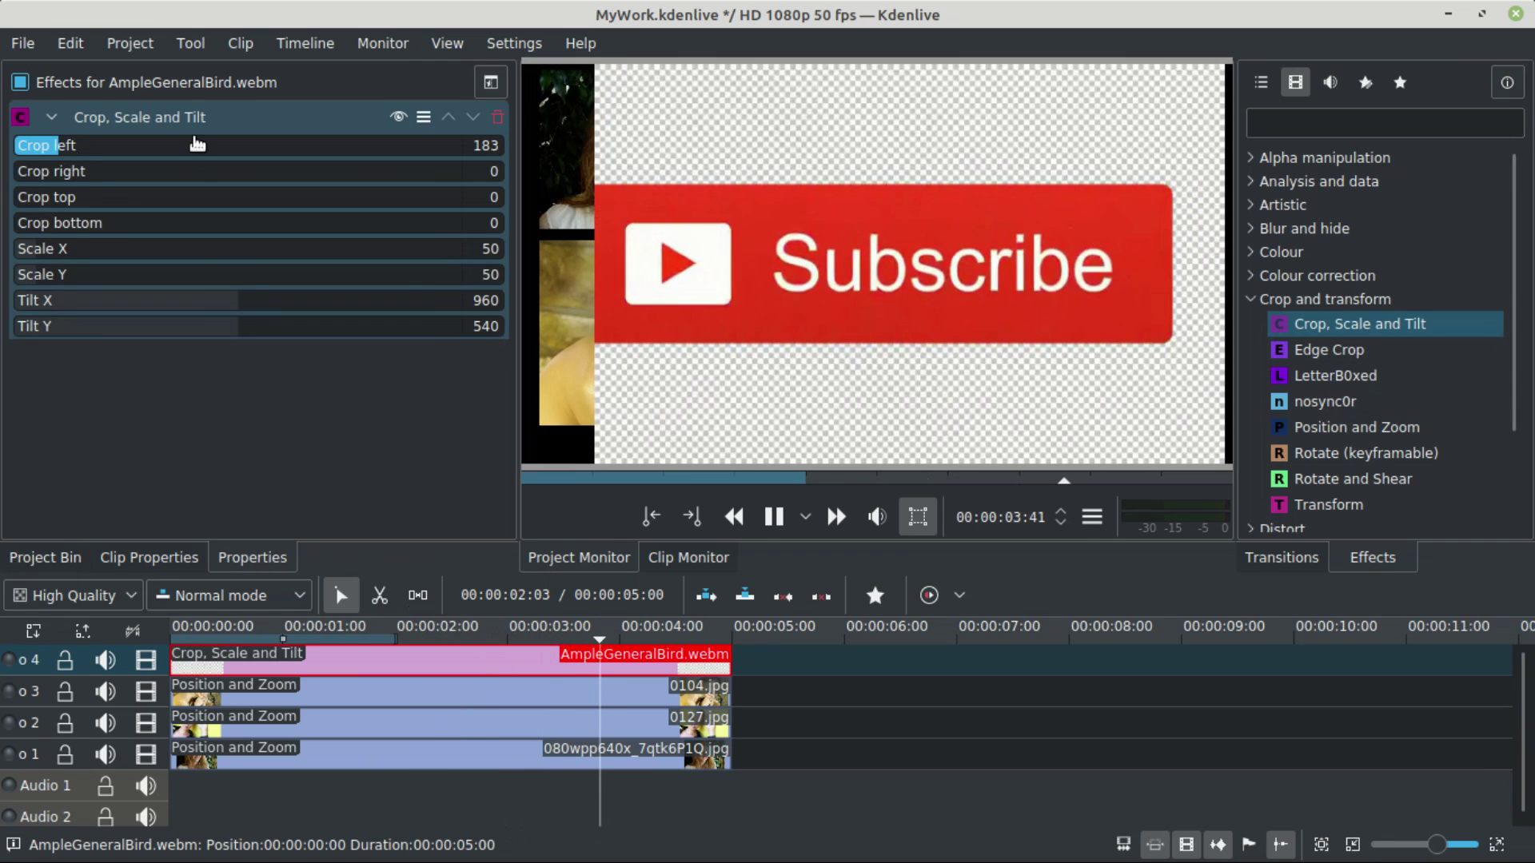
pyautogui.click(473, 146)
pyautogui.moveTo(478, 146); pyautogui.dragTo(520, 150)
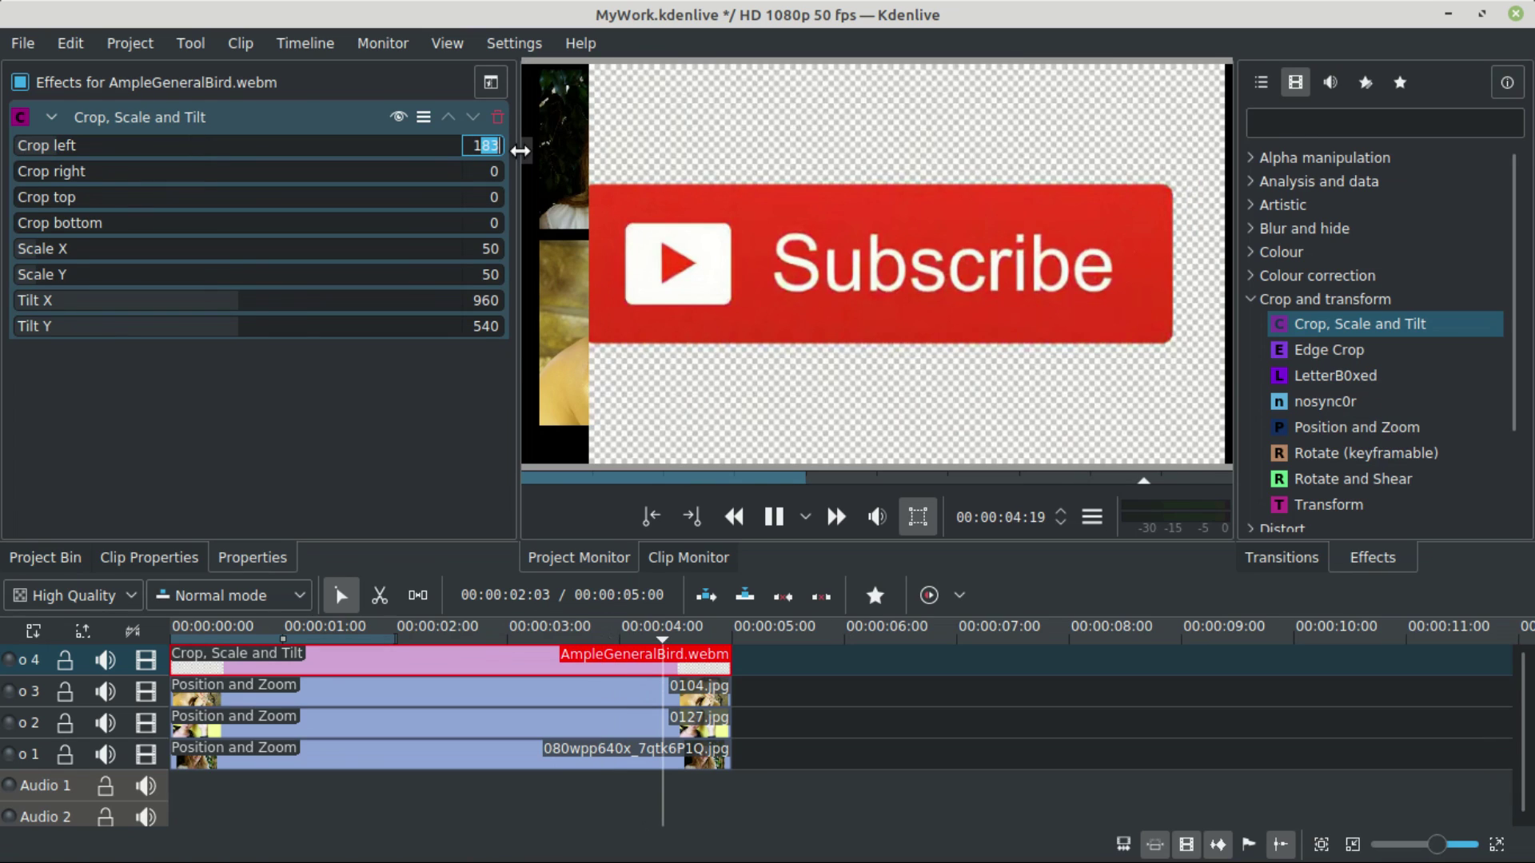
pyautogui.write('70')
pyautogui.press('Return')
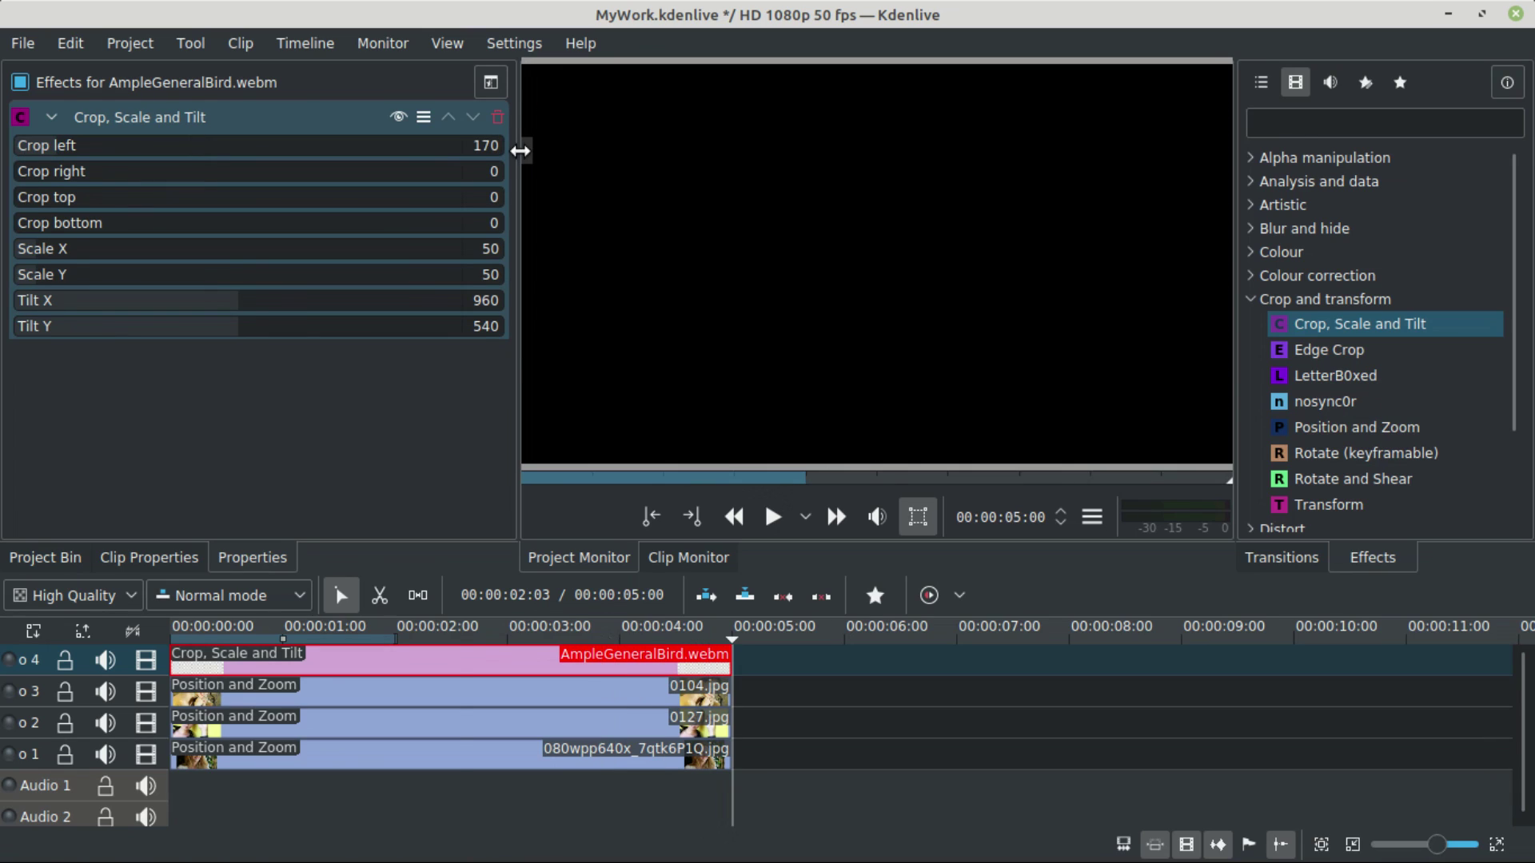
pyautogui.doubleClick(503, 170)
pyautogui.write('17')
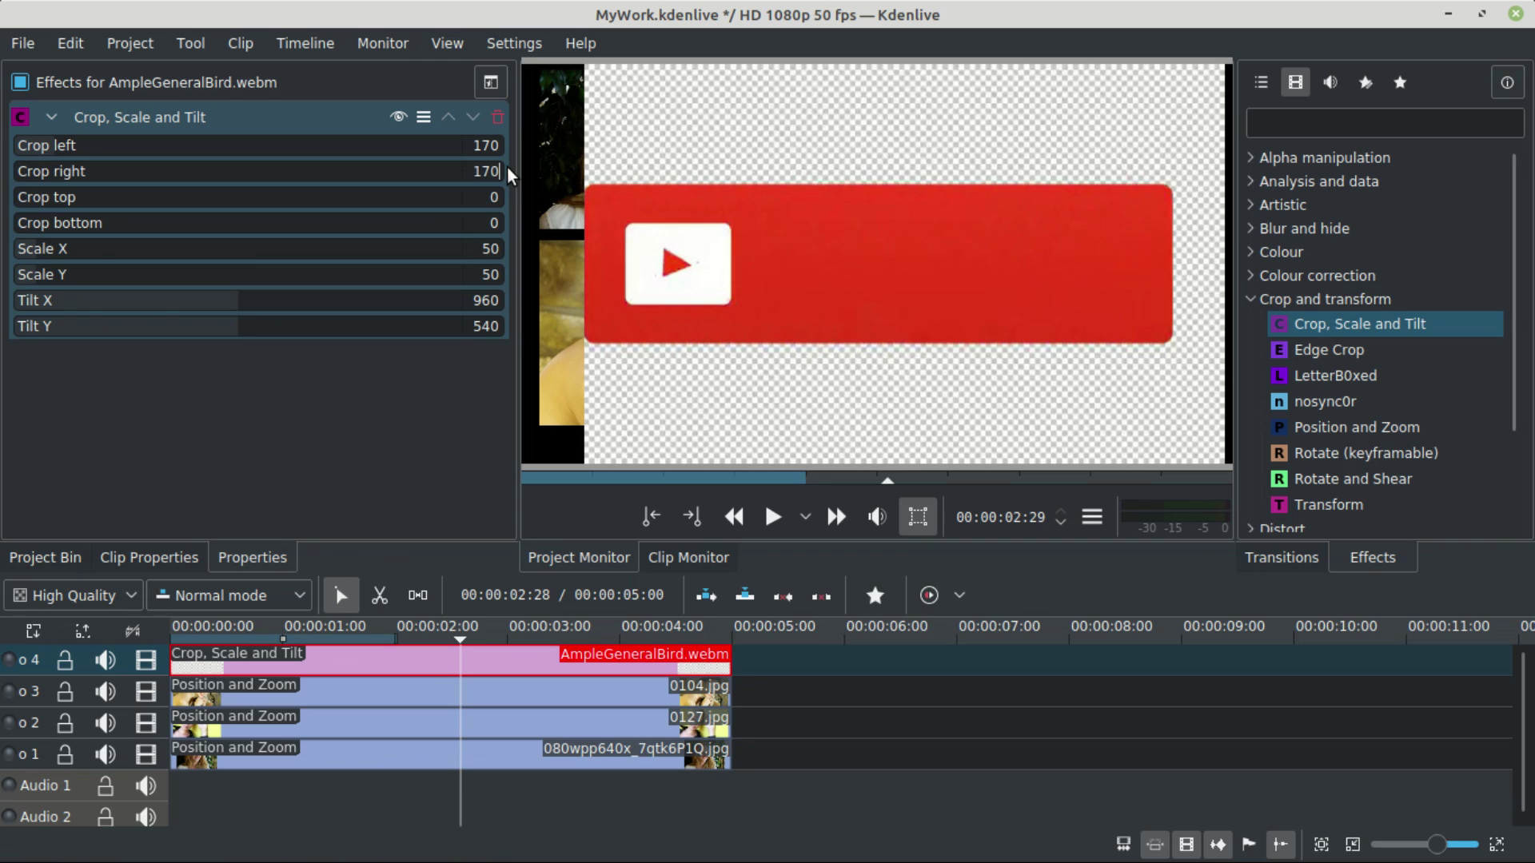
pyautogui.click(498, 200)
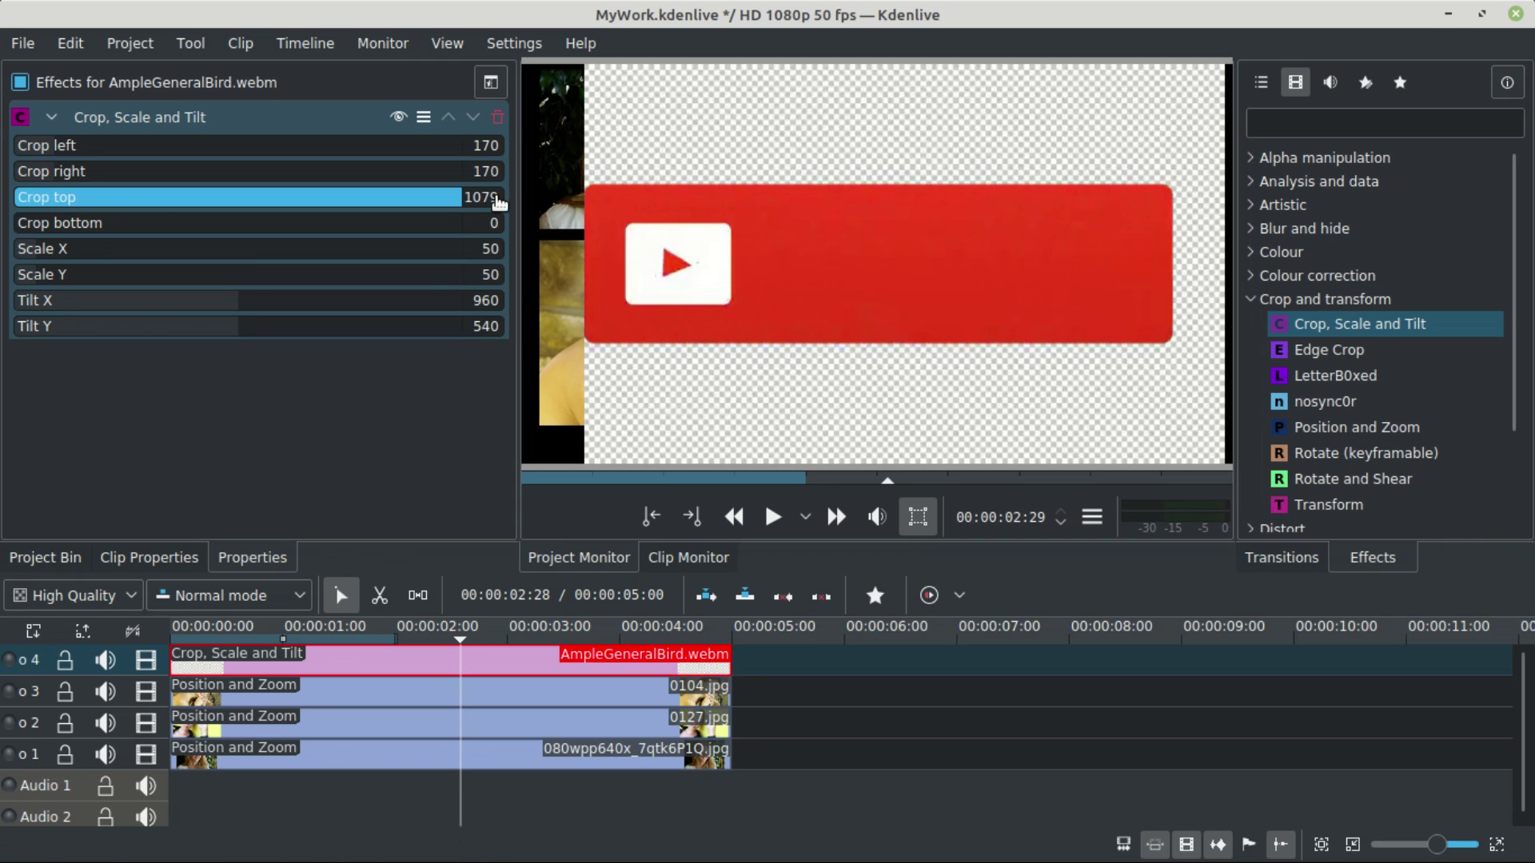
pyautogui.moveTo(439, 200); pyautogui.dragTo(153, 231)
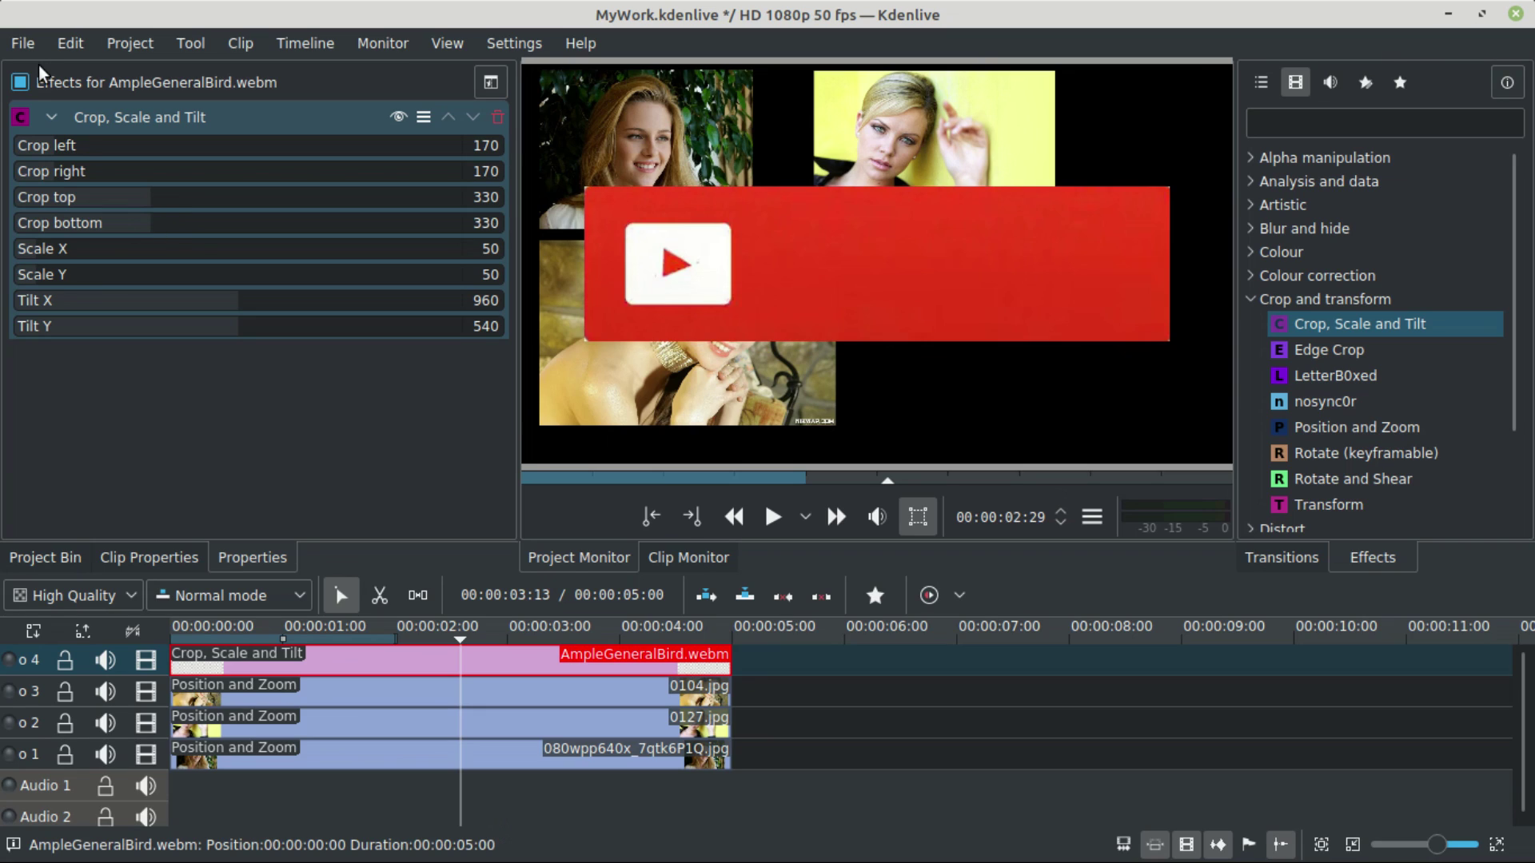
# - Apply Position and Zoom to AmpleGeneralBird.webm and fit the video at about 48% size near X 893, Y 474, below the 0127.jpg image
pyautogui.click(52, 116)
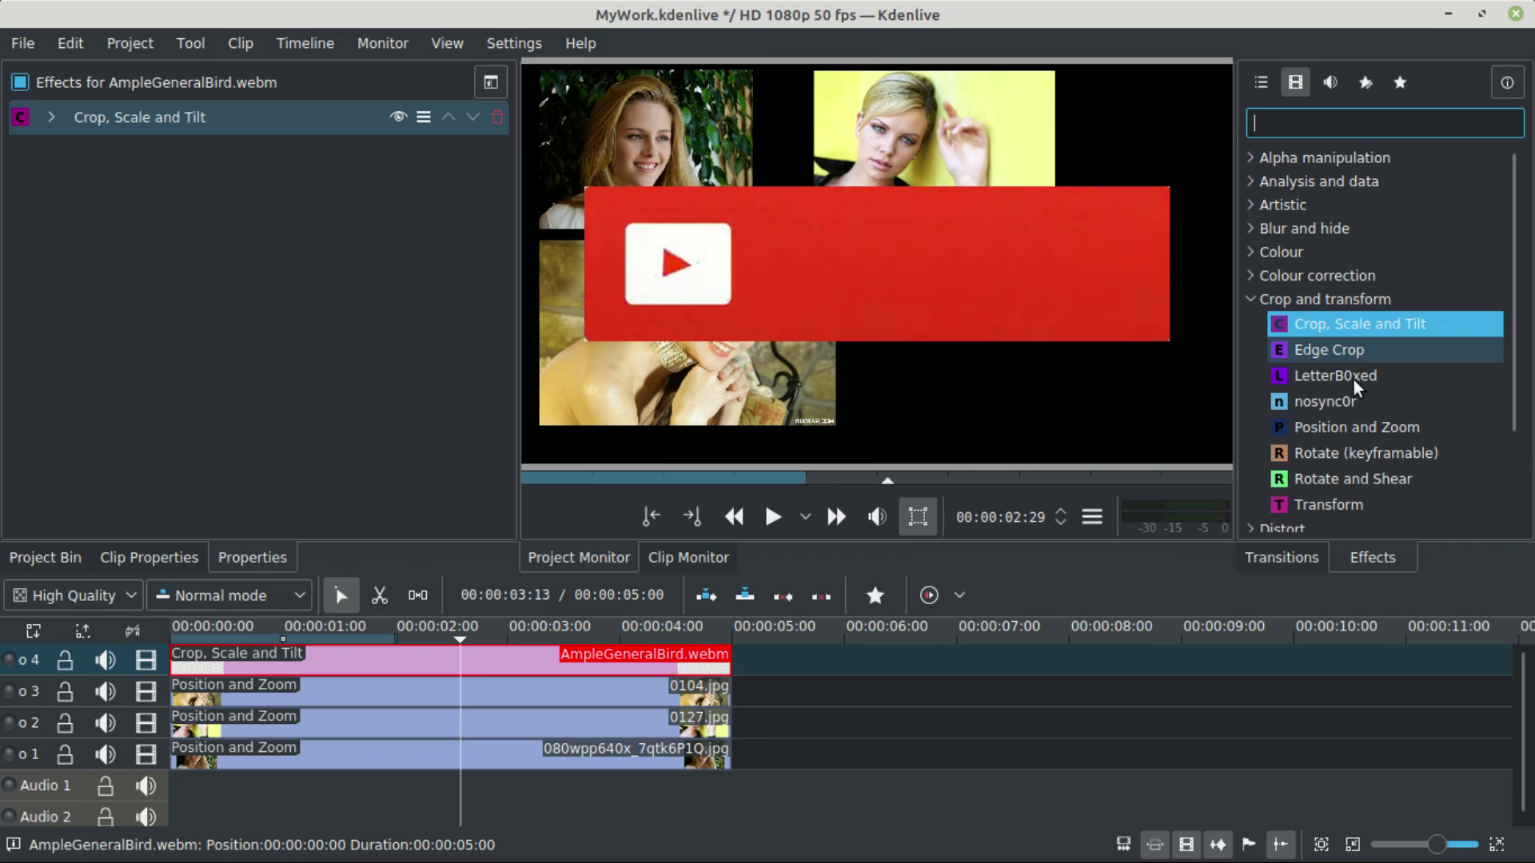
pyautogui.click(1346, 507)
pyautogui.click(1351, 432)
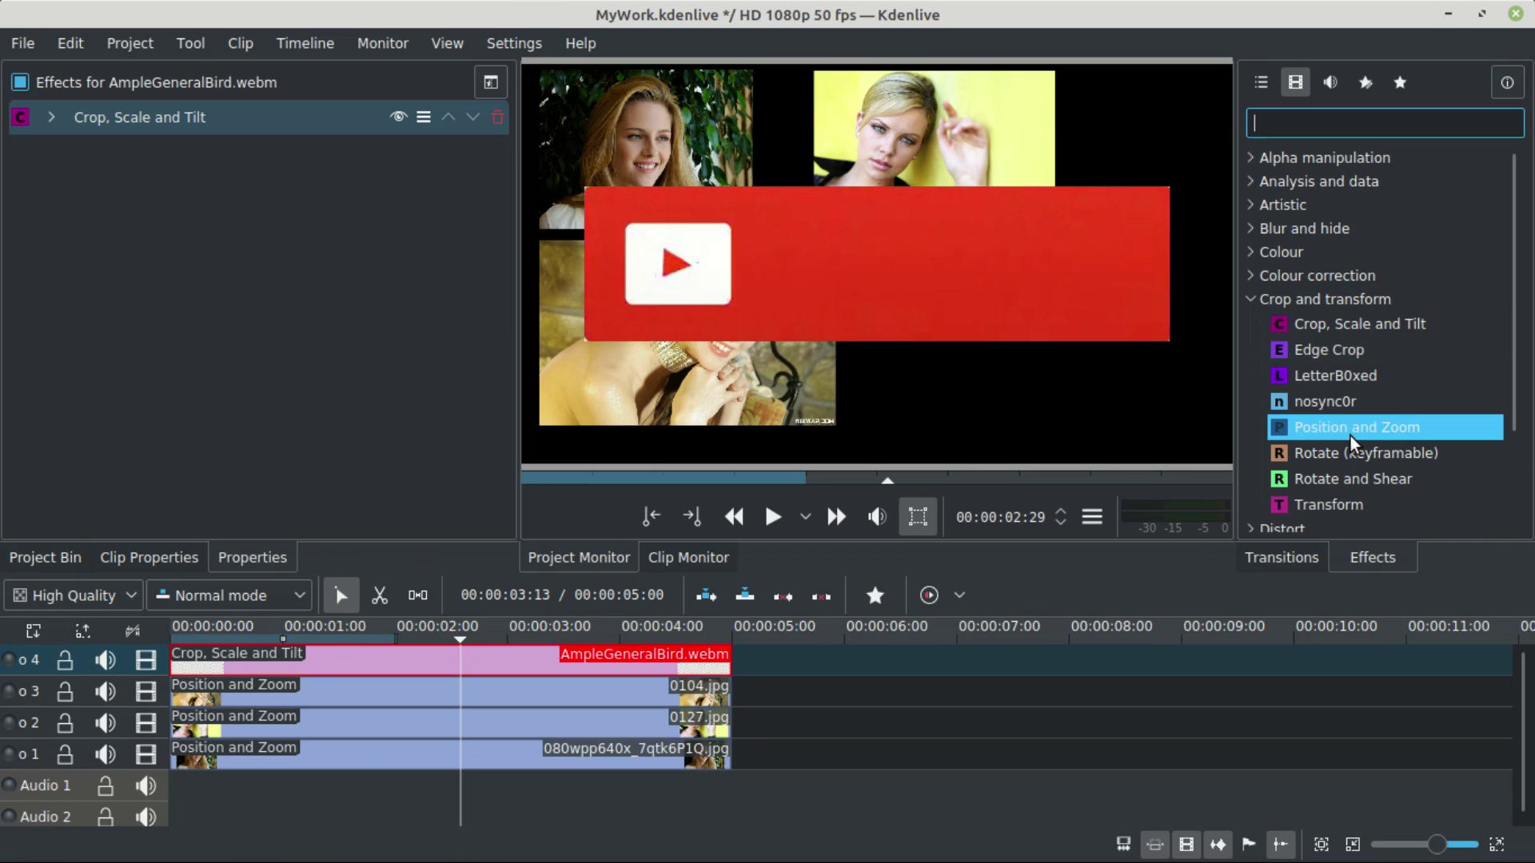
pyautogui.moveTo(1351, 434); pyautogui.dragTo(530, 664)
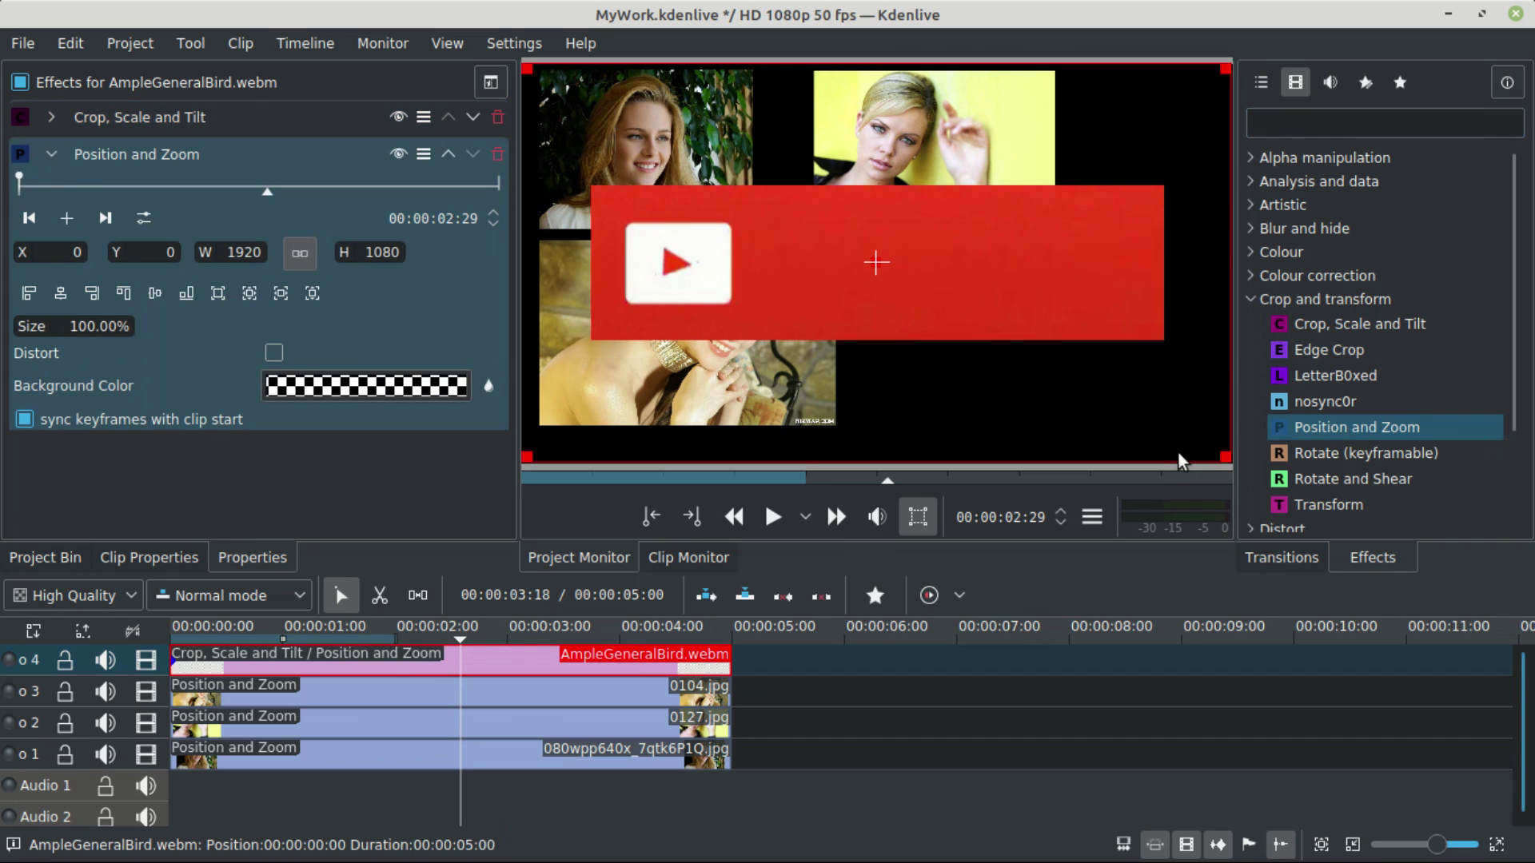
pyautogui.moveTo(1216, 455); pyautogui.dragTo(900, 248)
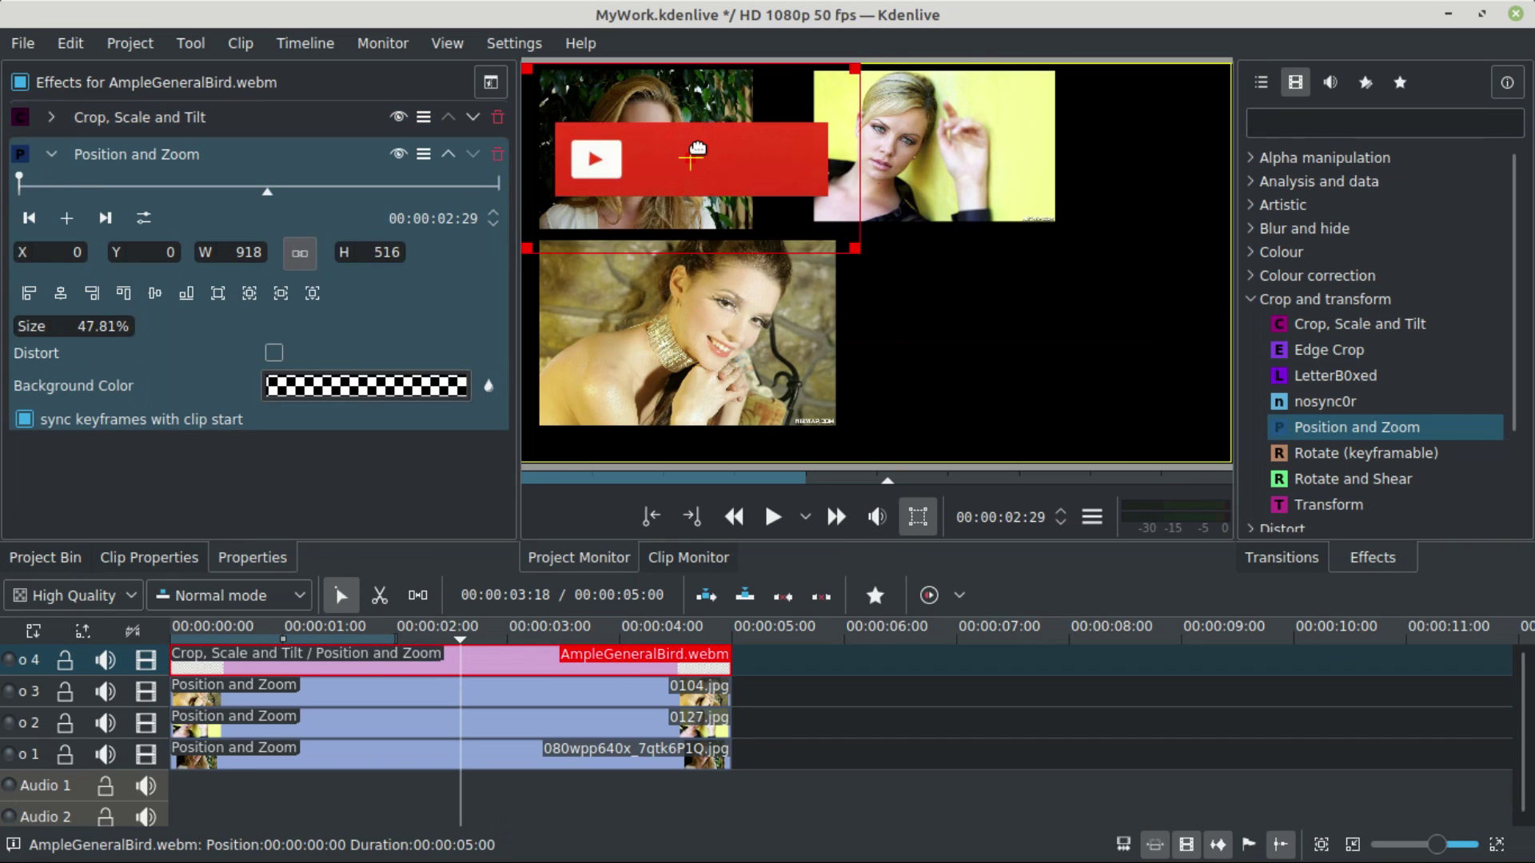
pyautogui.moveTo(694, 158); pyautogui.dragTo(1023, 334)
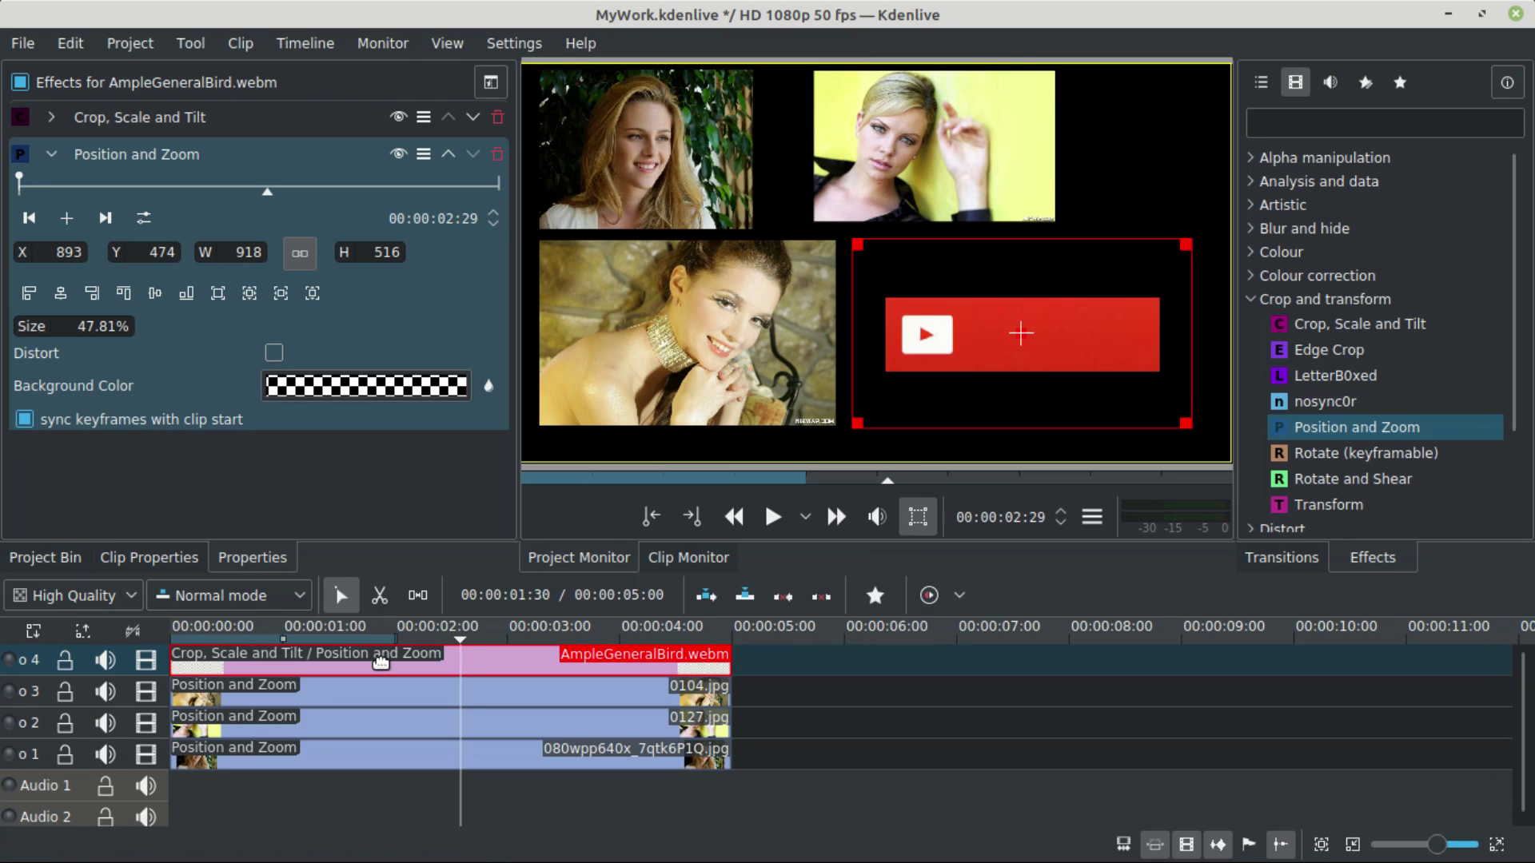
# - Play the timeline from the start to preview the three images together with the cropped AmpleGeneralBird.webm overlay
pyautogui.click(170, 627)
pyautogui.press('space')
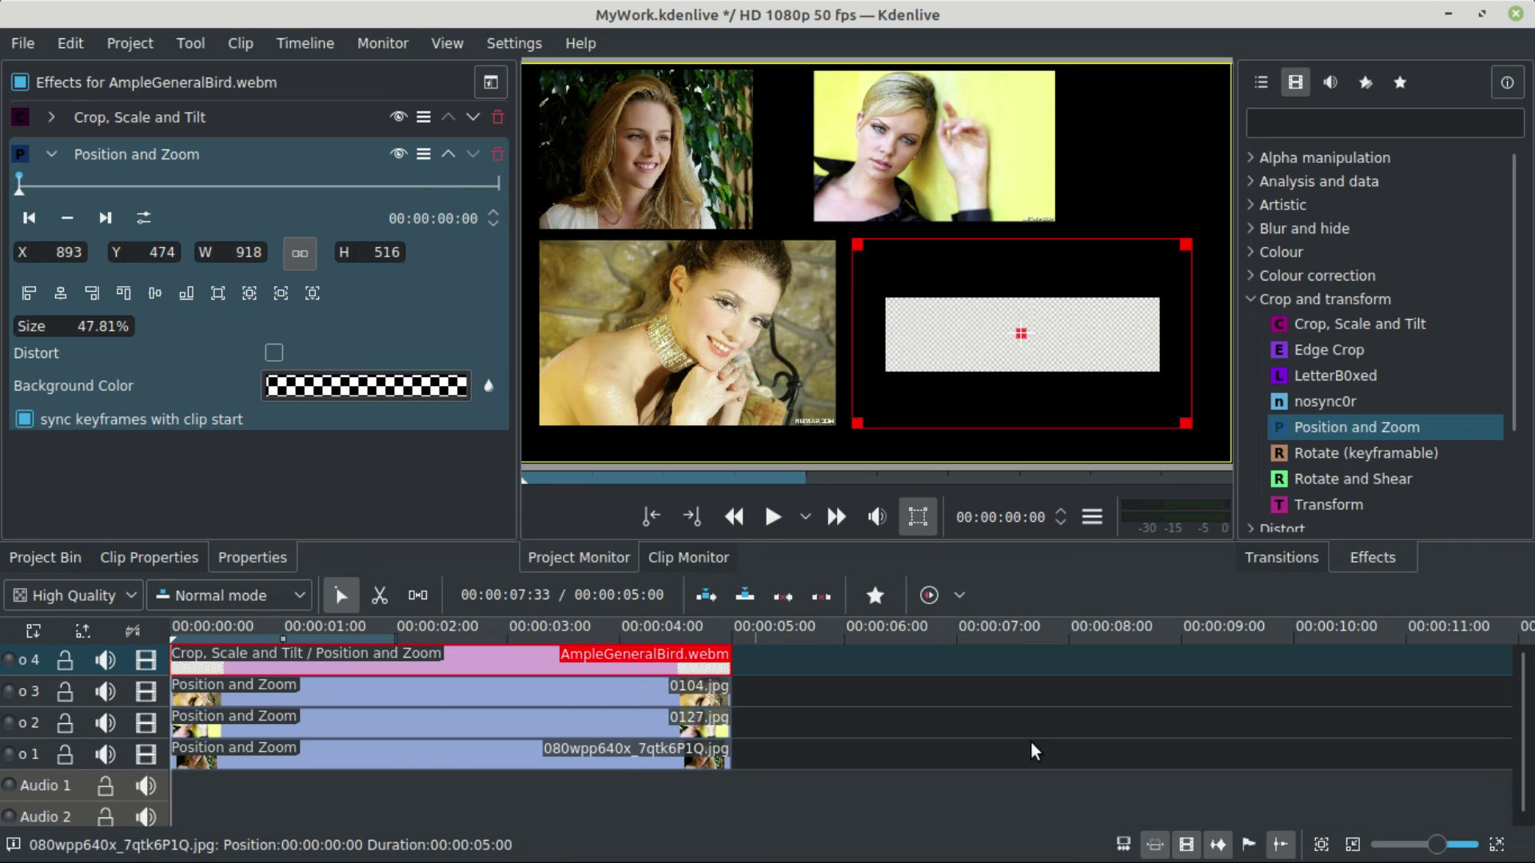
pyautogui.press('space')
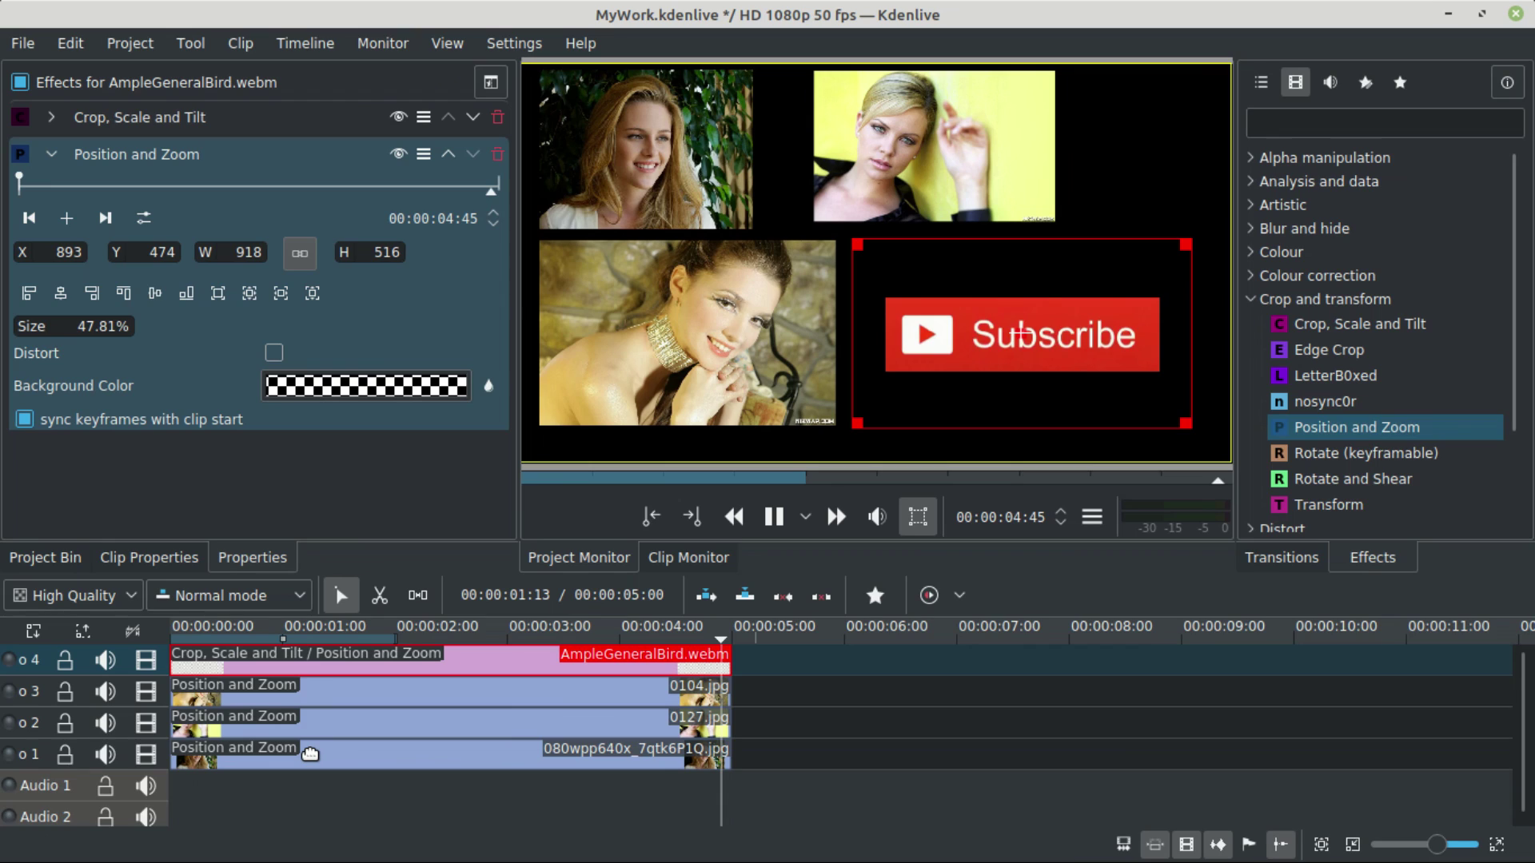
pyautogui.press('Home')
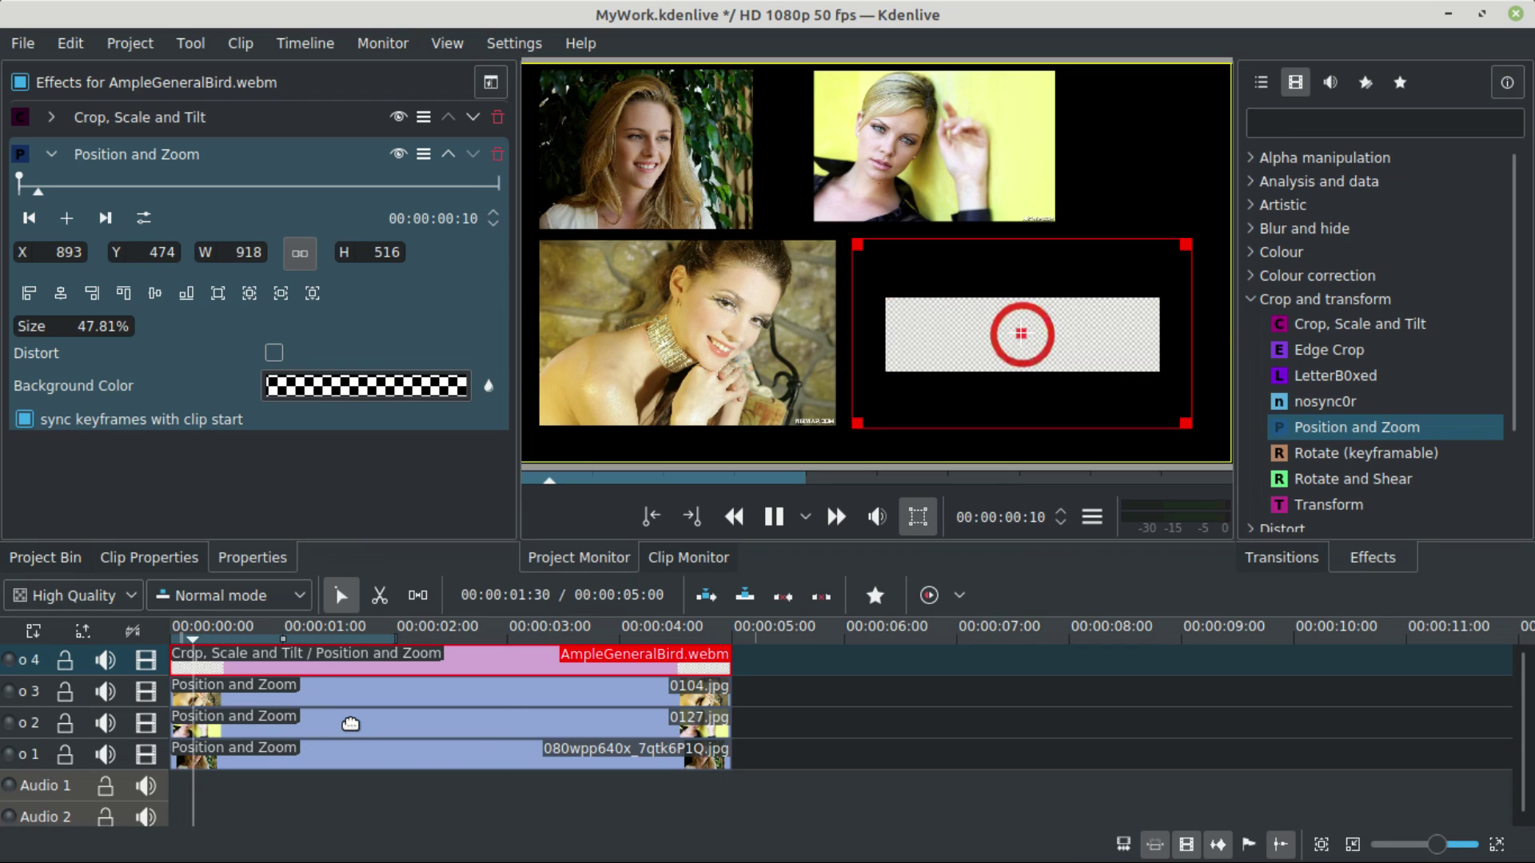
pyautogui.press('space')
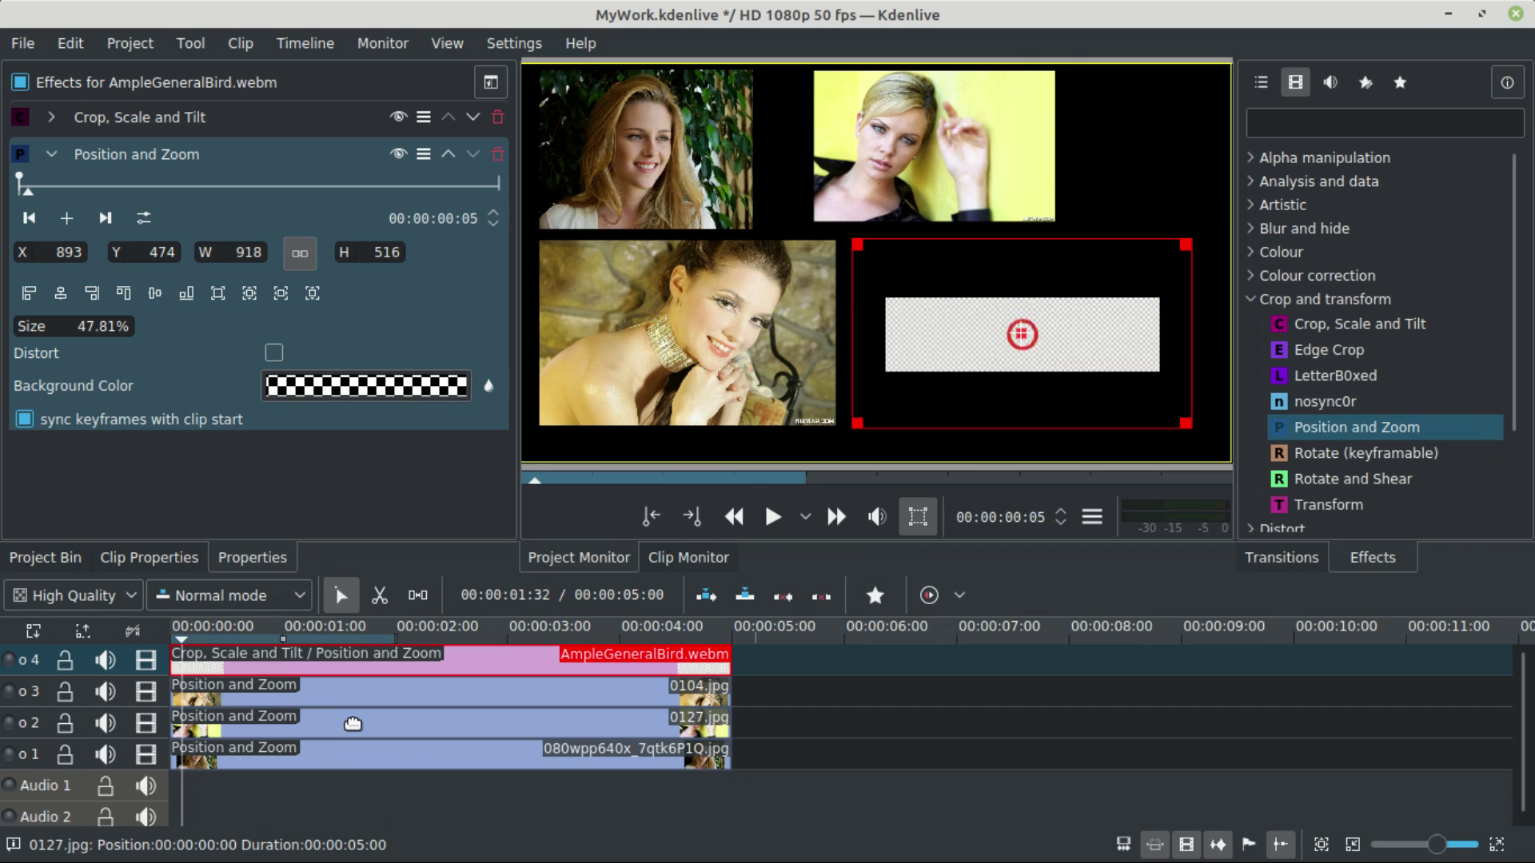
pyautogui.press('space')
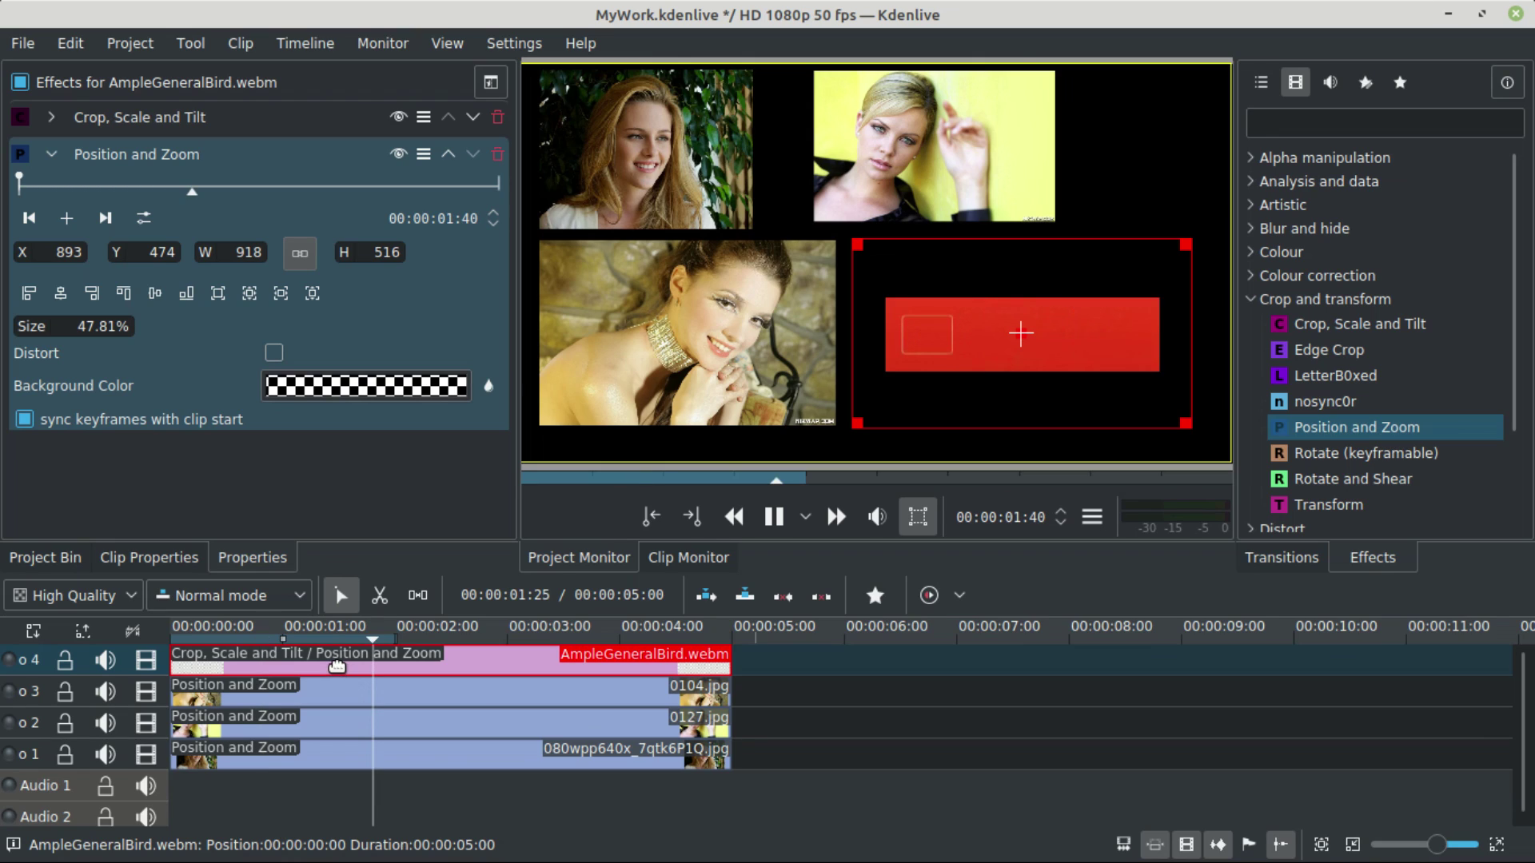
pyautogui.click(825, 701)
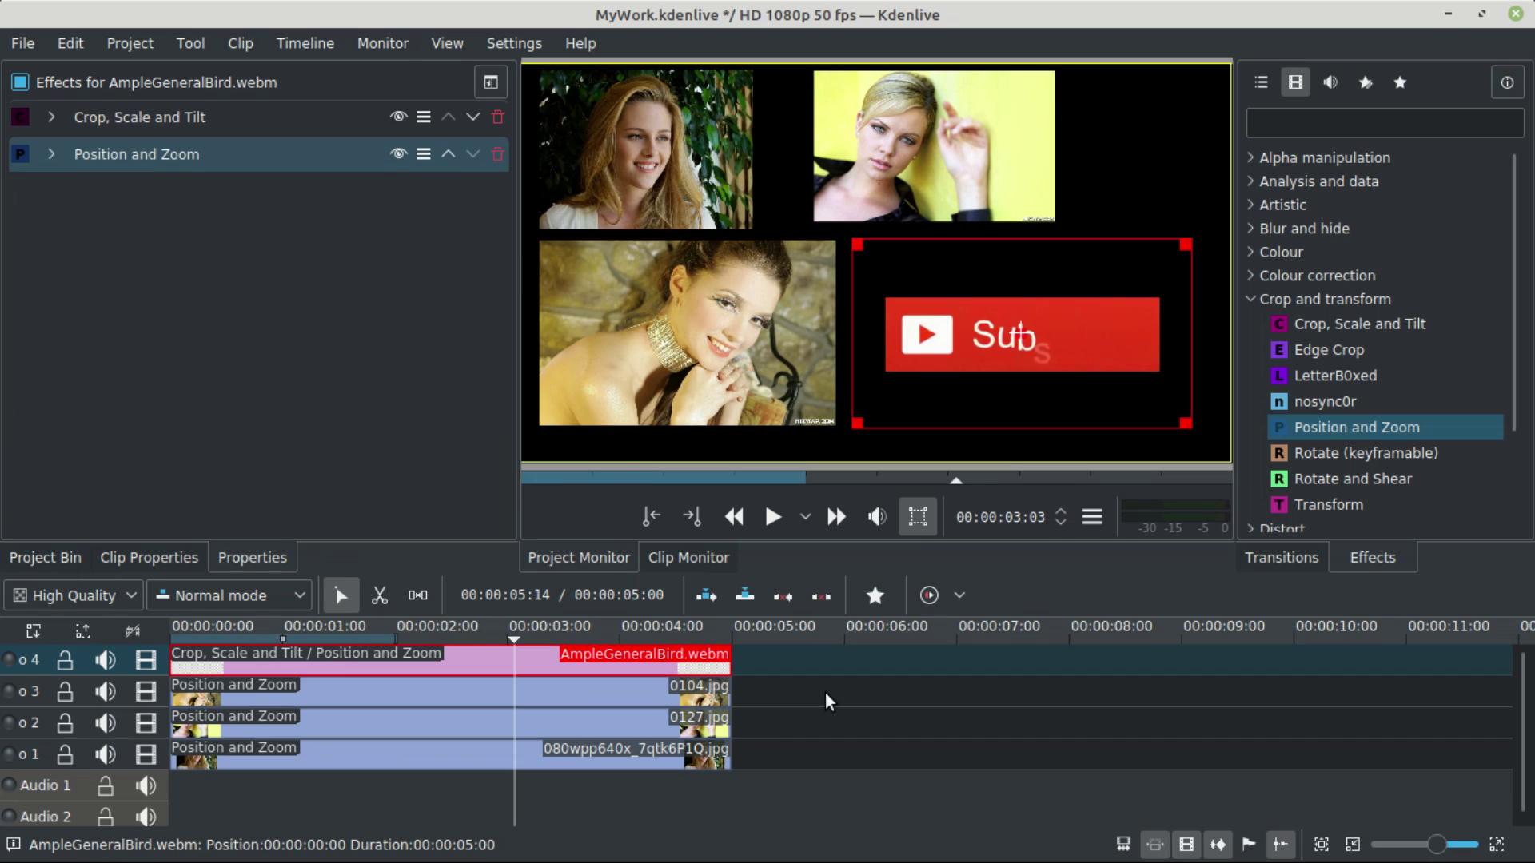
pyautogui.click(1250, 301)
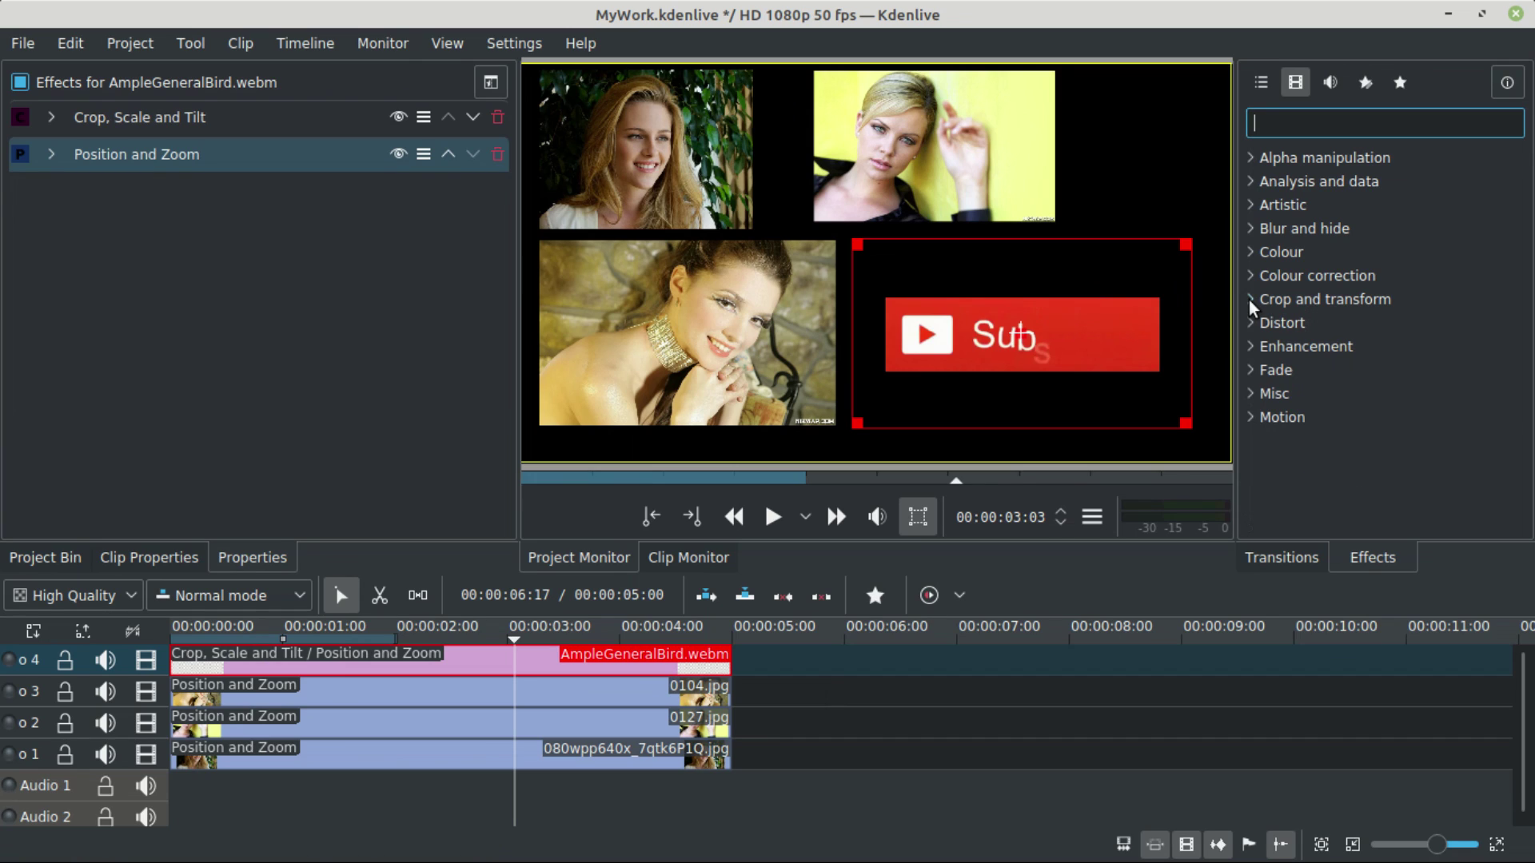
# - Set up rendering in the Ultra-High Definition MP4-H265 (HEVC) format with untitled.mp4 in the home Videos folder as the output file
pyautogui.hotkey('ctrl', 'Return')
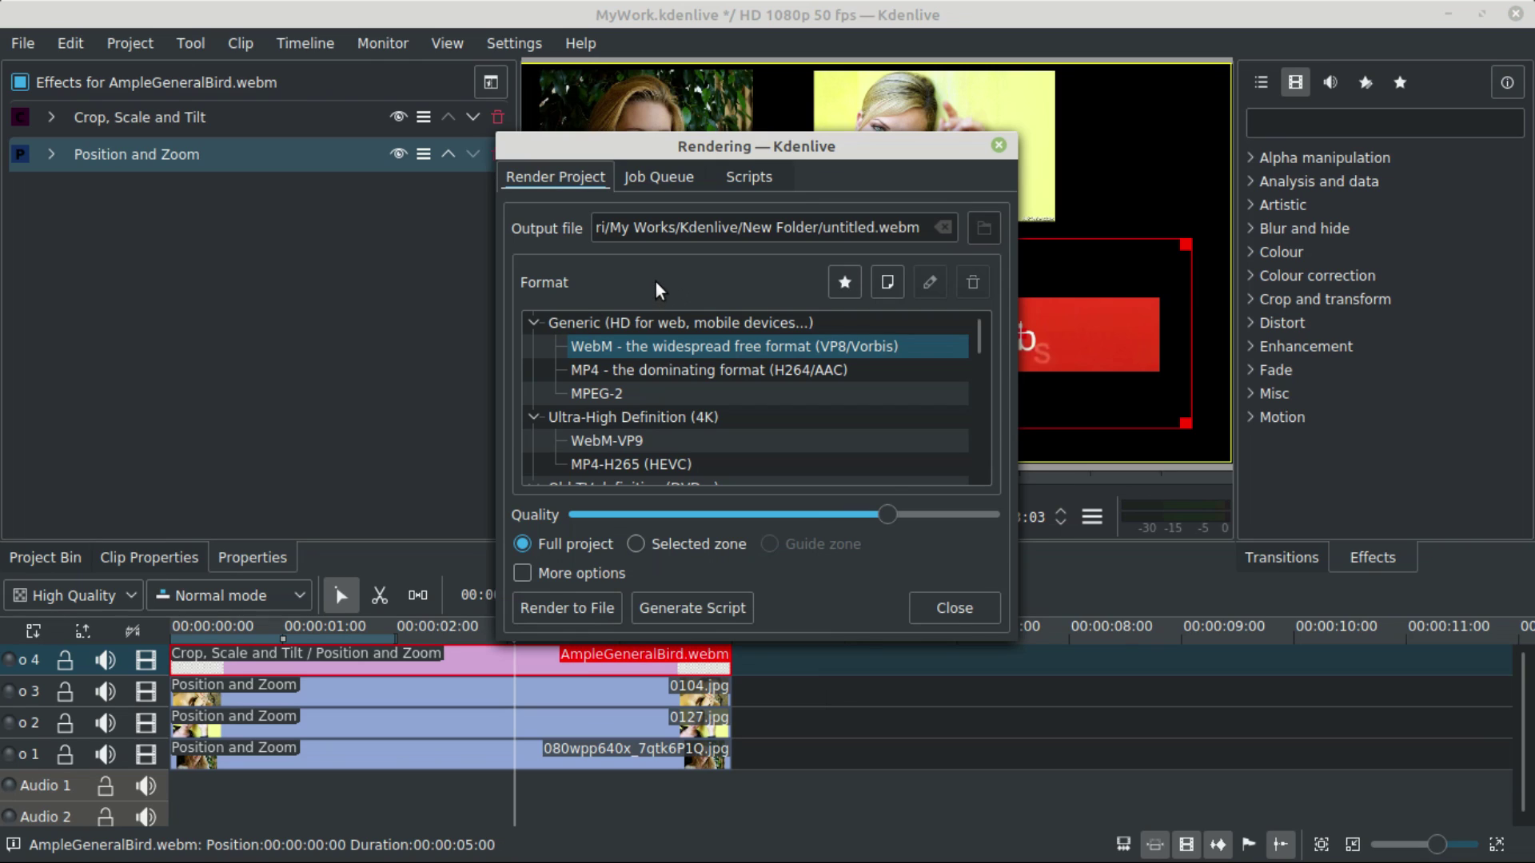
pyautogui.click(851, 227)
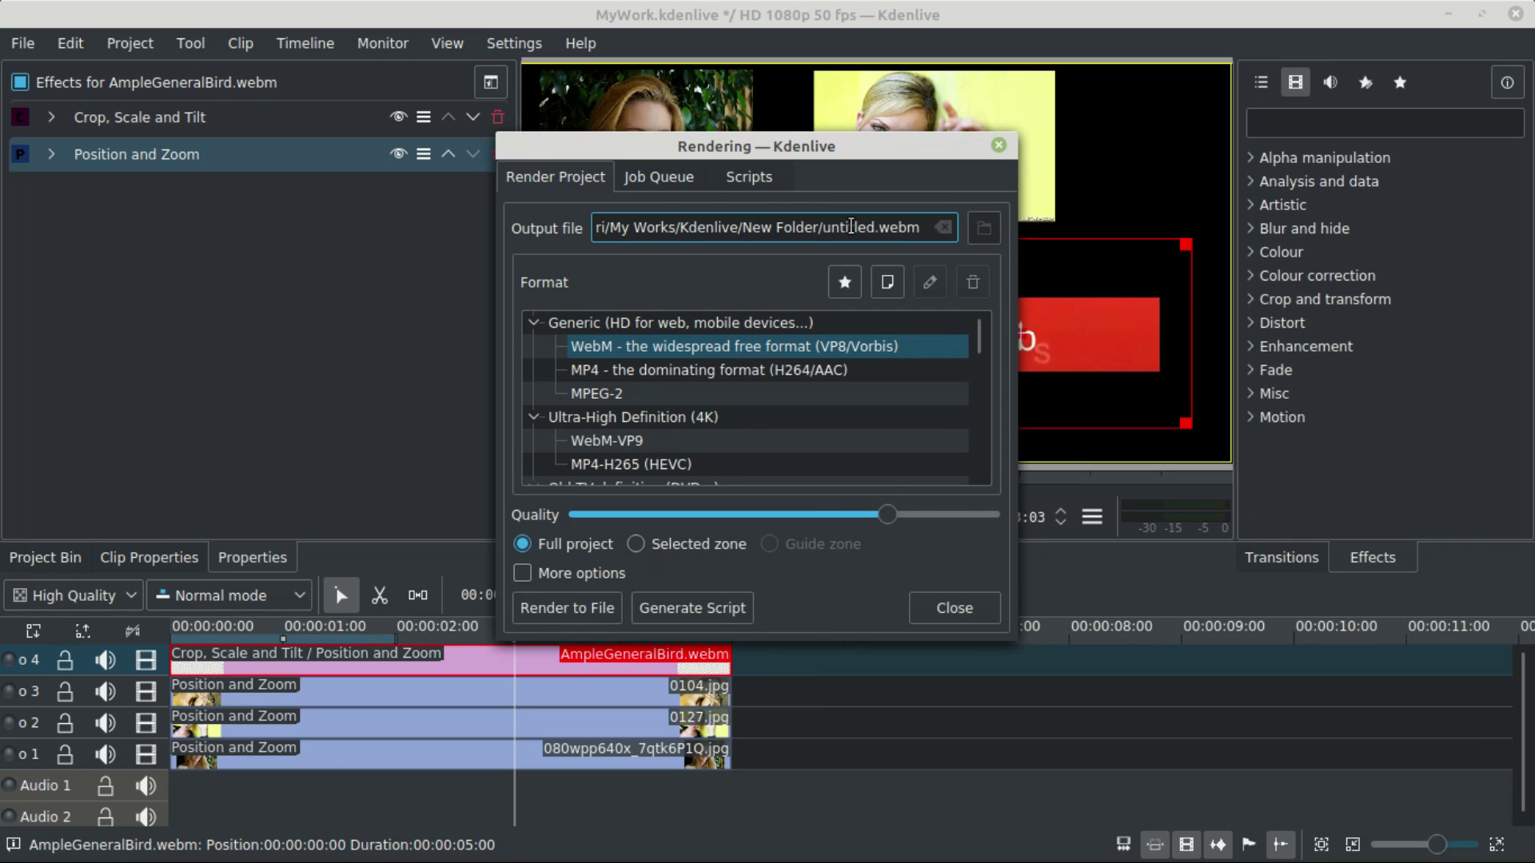
pyautogui.click(533, 322)
pyautogui.click(601, 394)
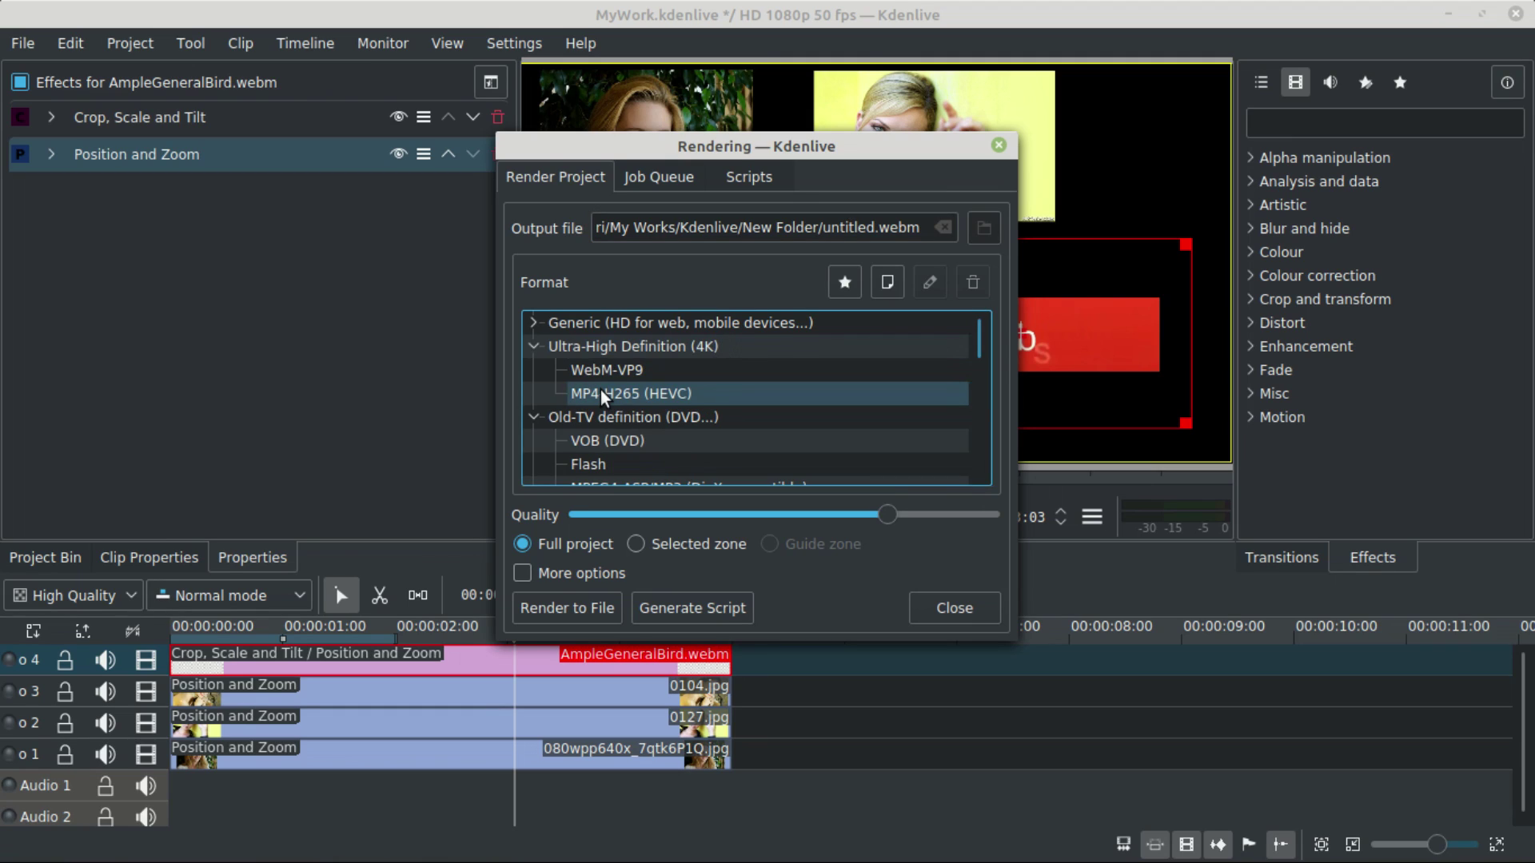
pyautogui.click(602, 390)
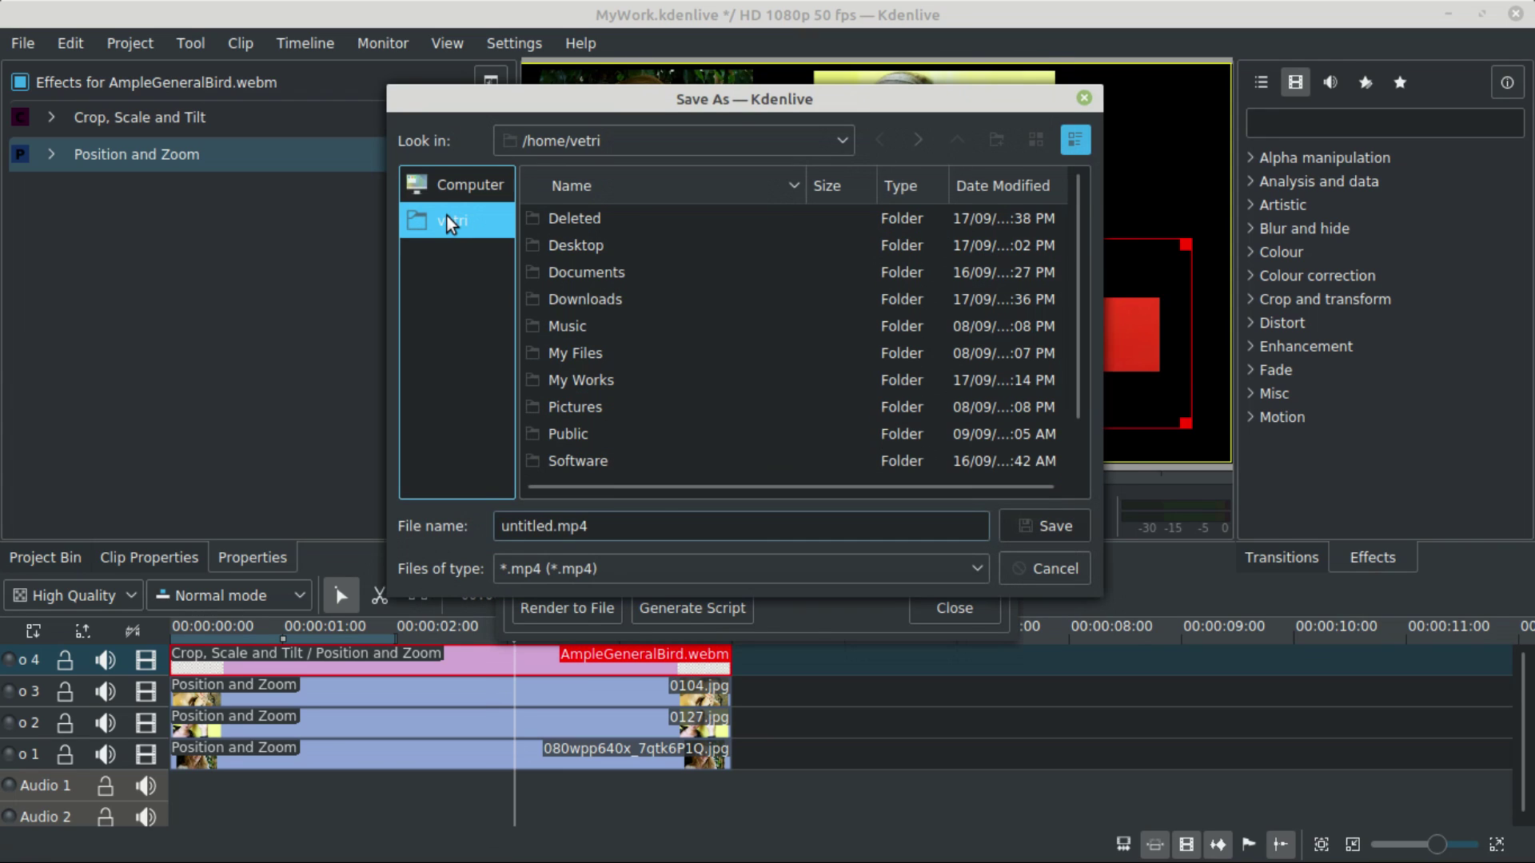
pyautogui.scroll(-1, 567, 428)
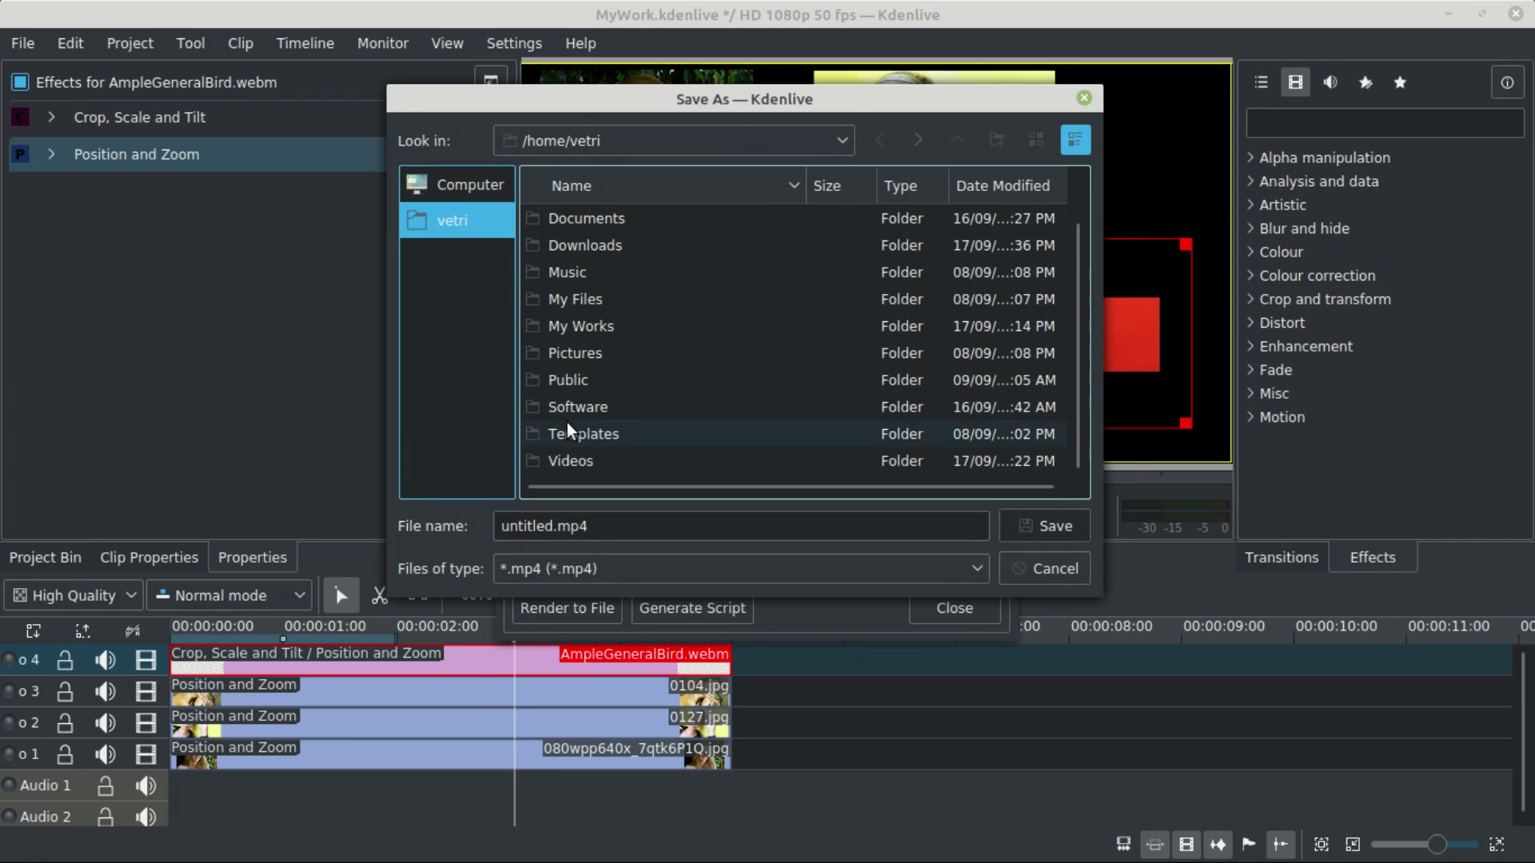
pyautogui.doubleClick(570, 460)
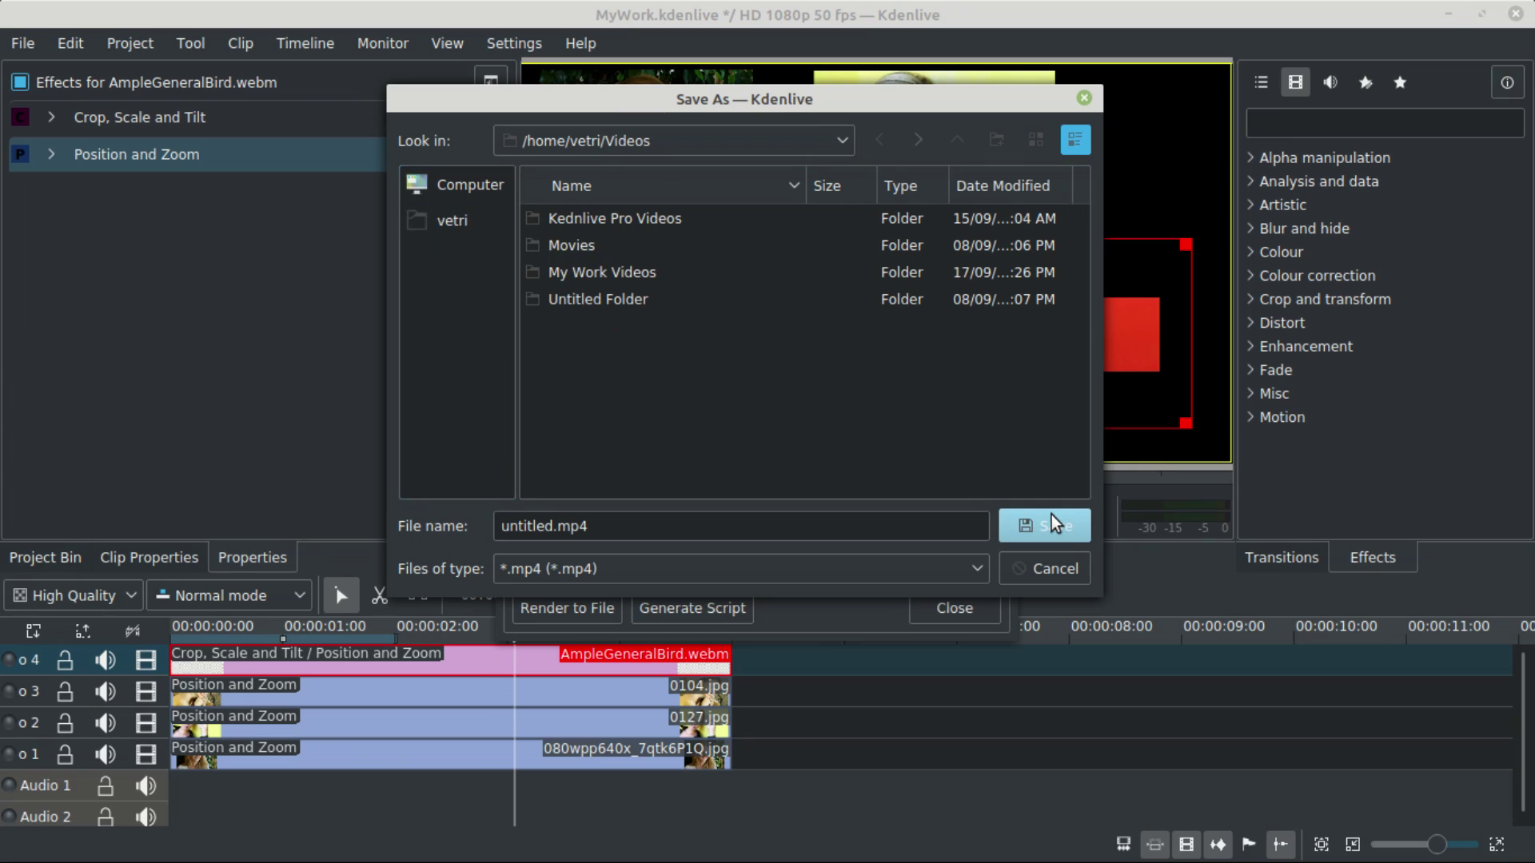
pyautogui.click(1050, 526)
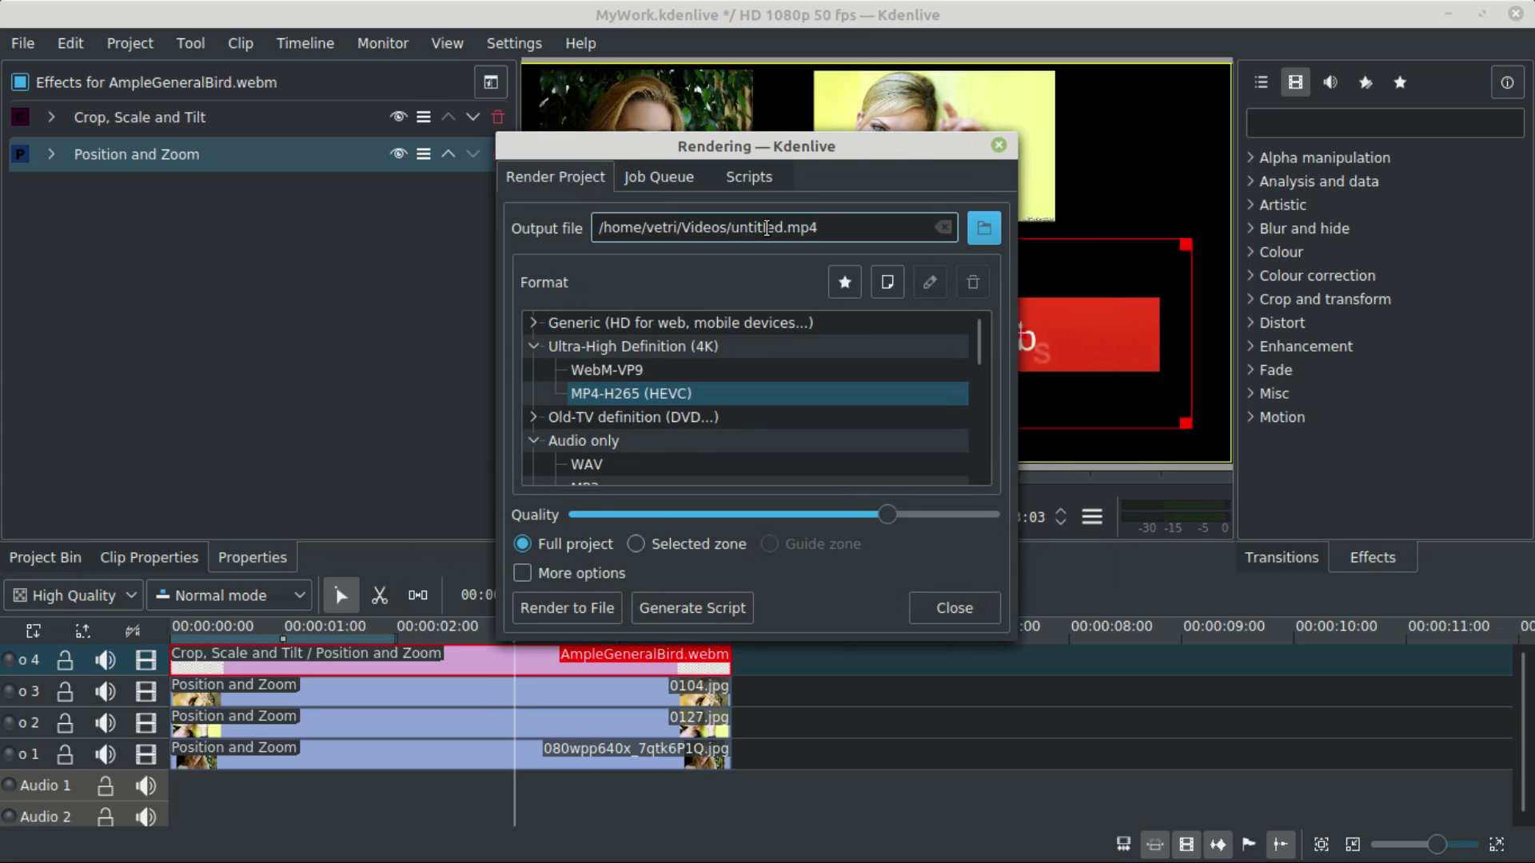
# - Raise the rendering quality to its maximum, keeping the MP4-H265 (HEVC) format
pyautogui.moveTo(769, 229); pyautogui.dragTo(750, 230)
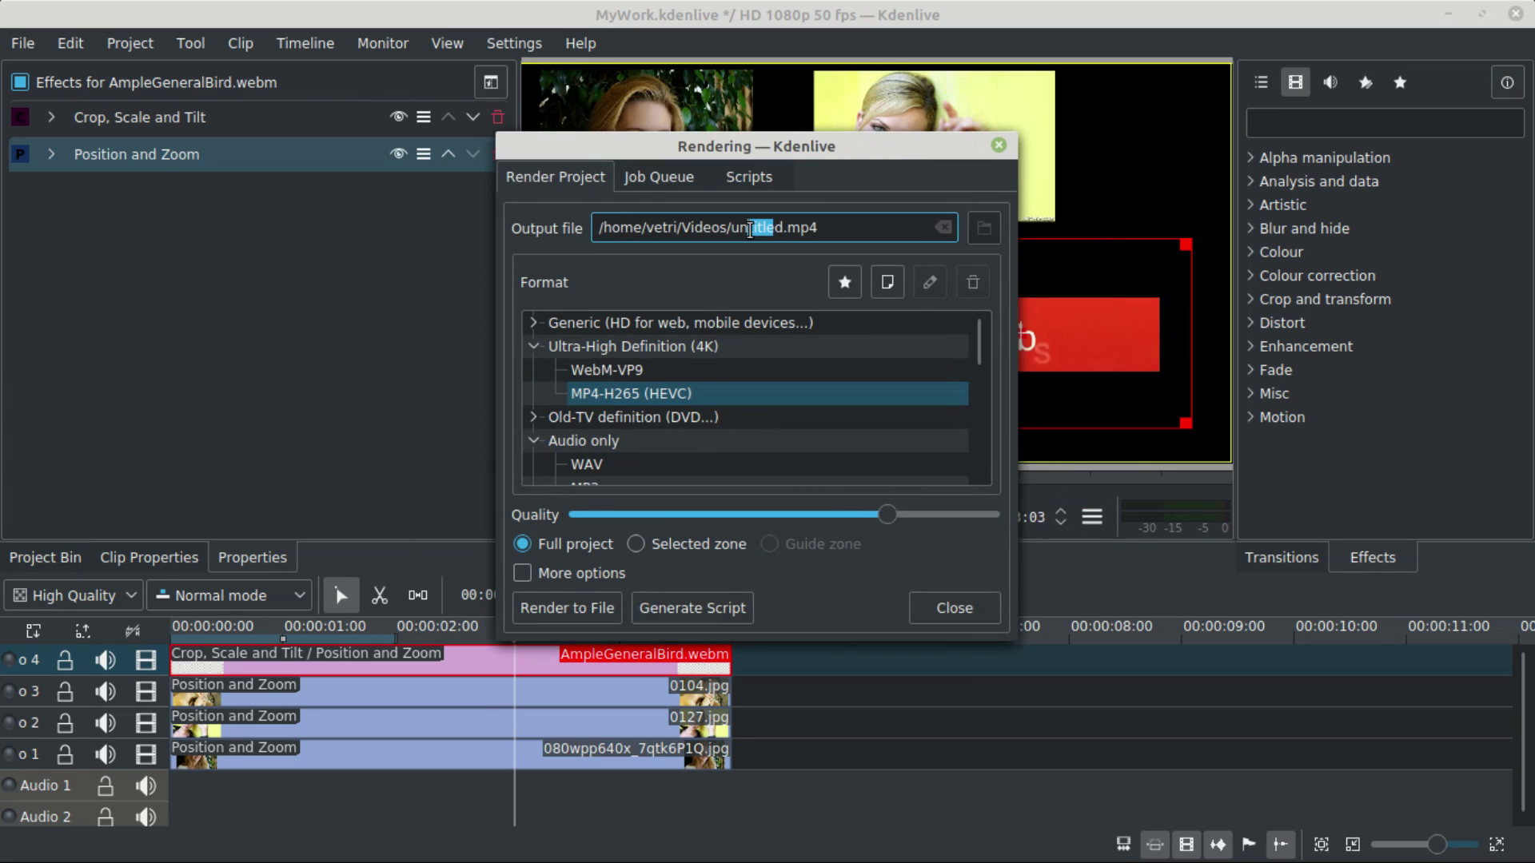
pyautogui.click(750, 231)
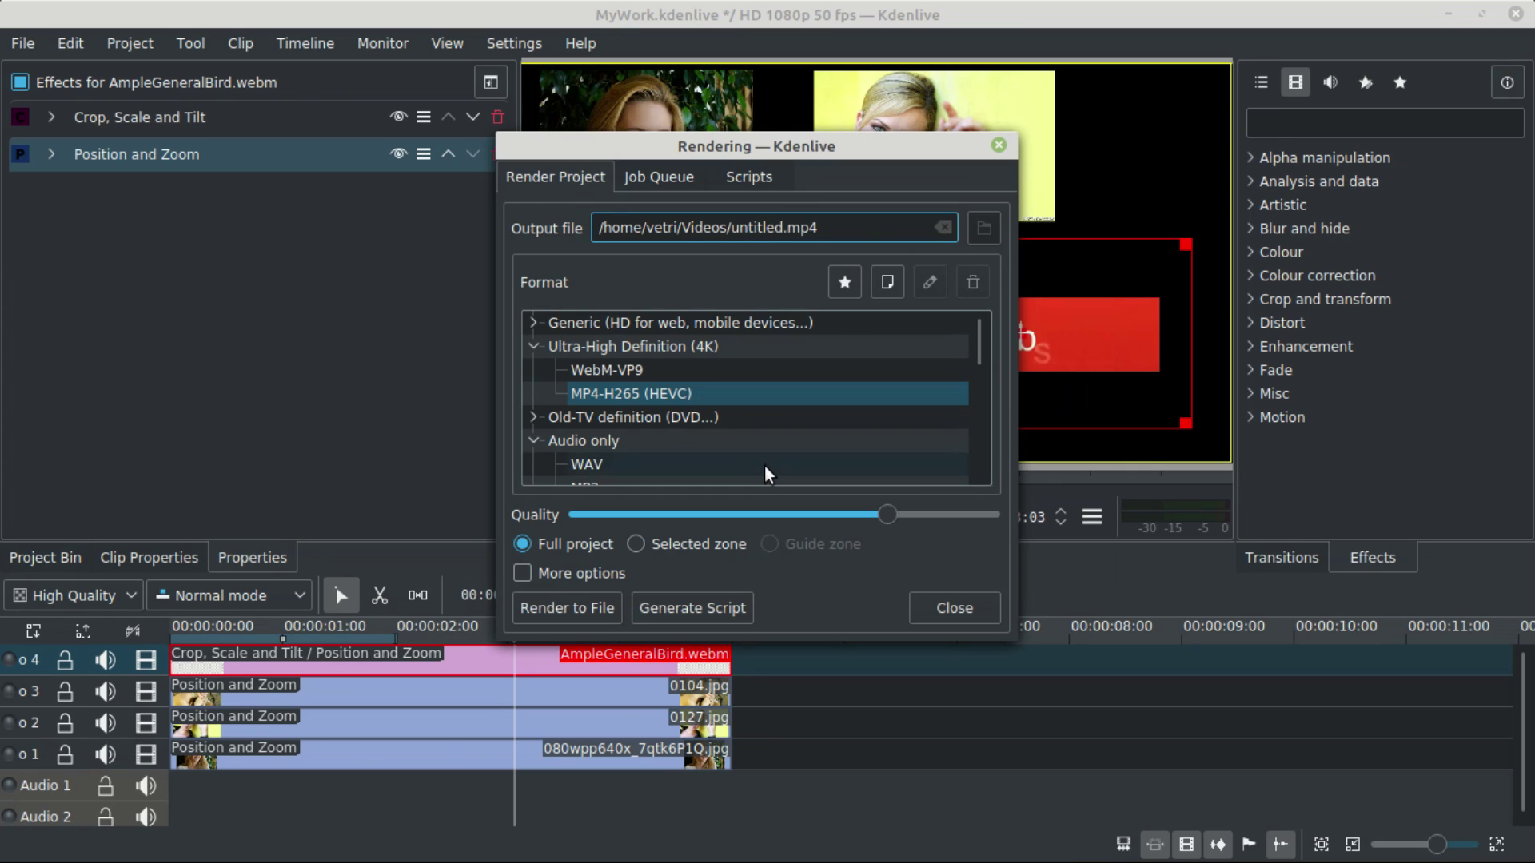
pyautogui.moveTo(889, 515); pyautogui.dragTo(1012, 521)
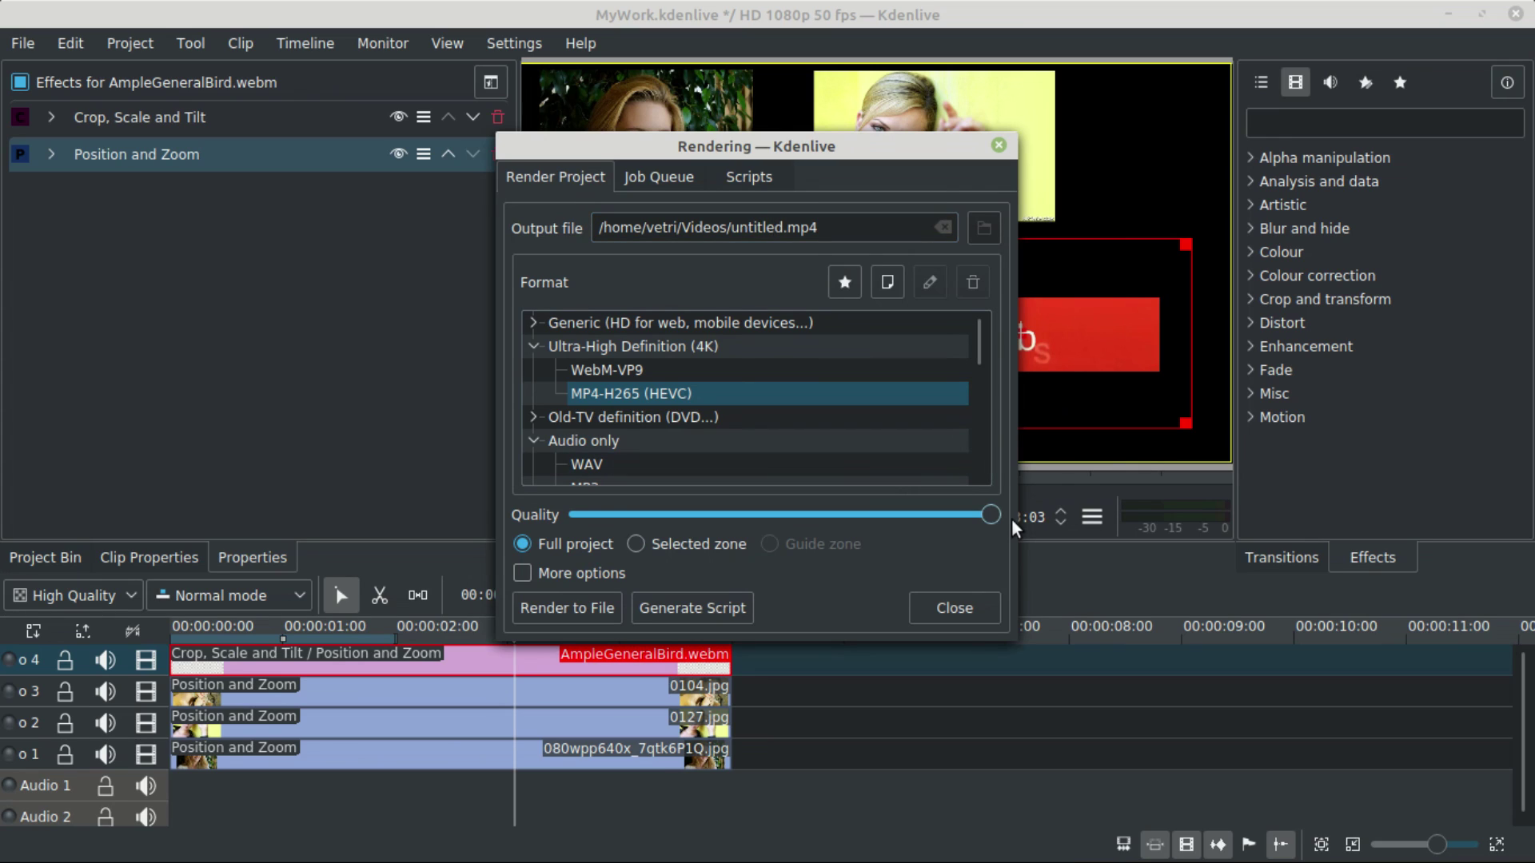
pyautogui.moveTo(894, 144); pyautogui.dragTo(660, 57)
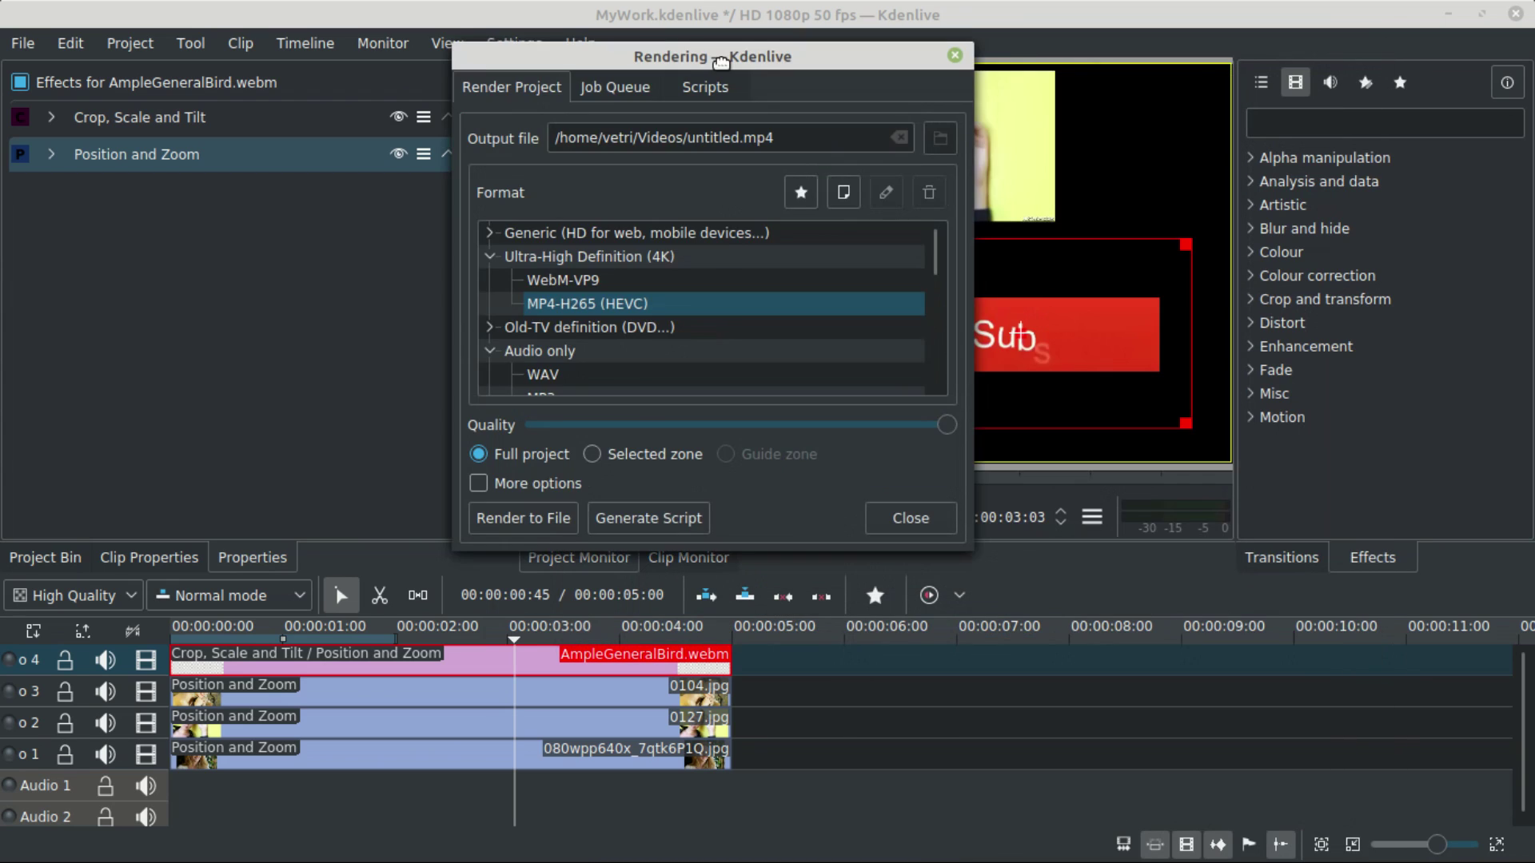
pyautogui.click(572, 305)
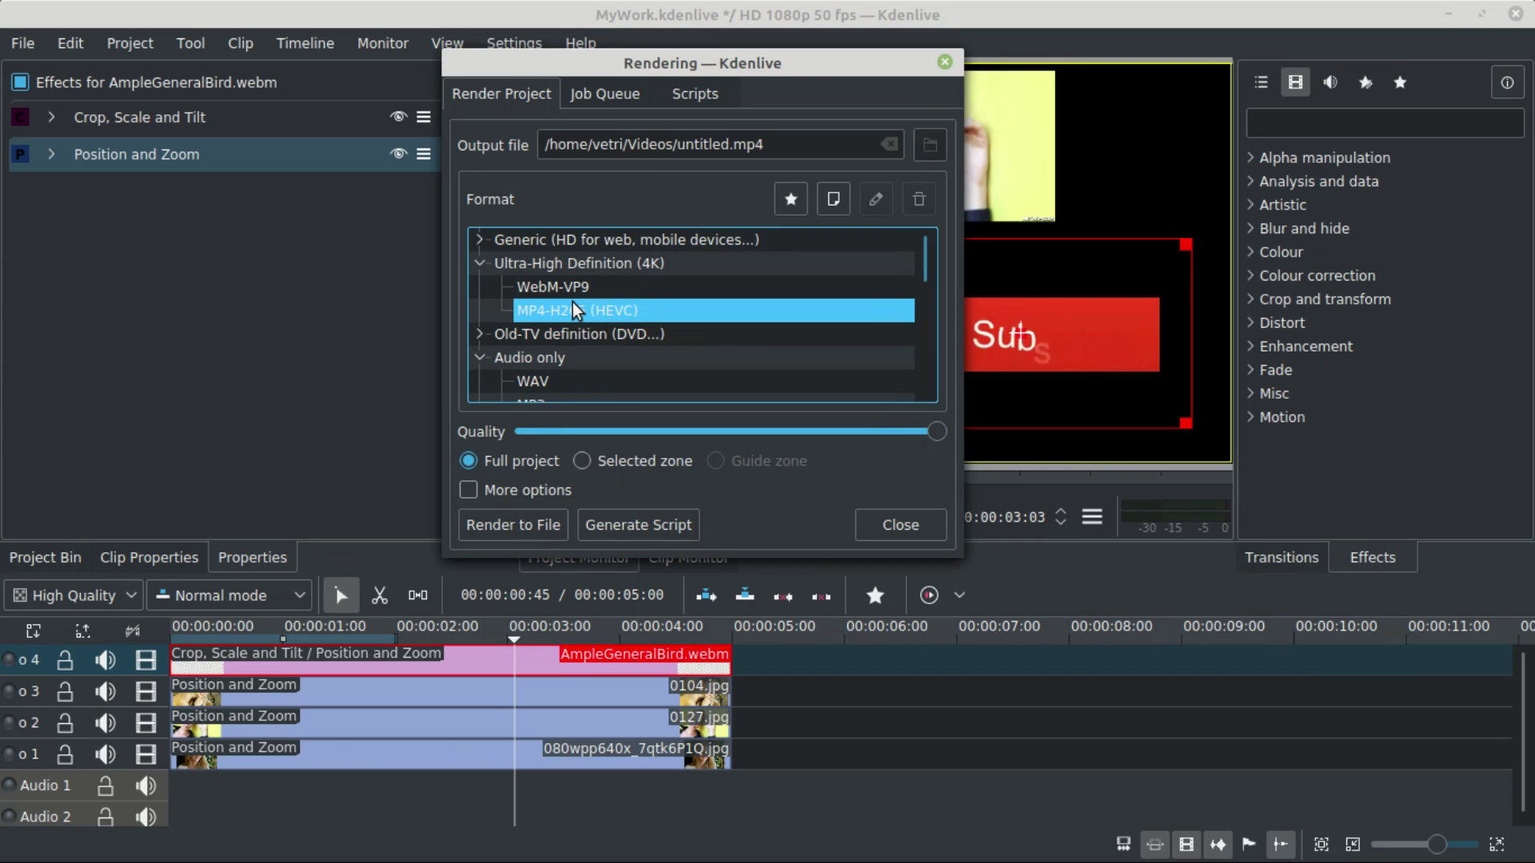
# - Render the full project to untitled.mp4 and close the rendering window once the job is done
pyautogui.click(706, 149)
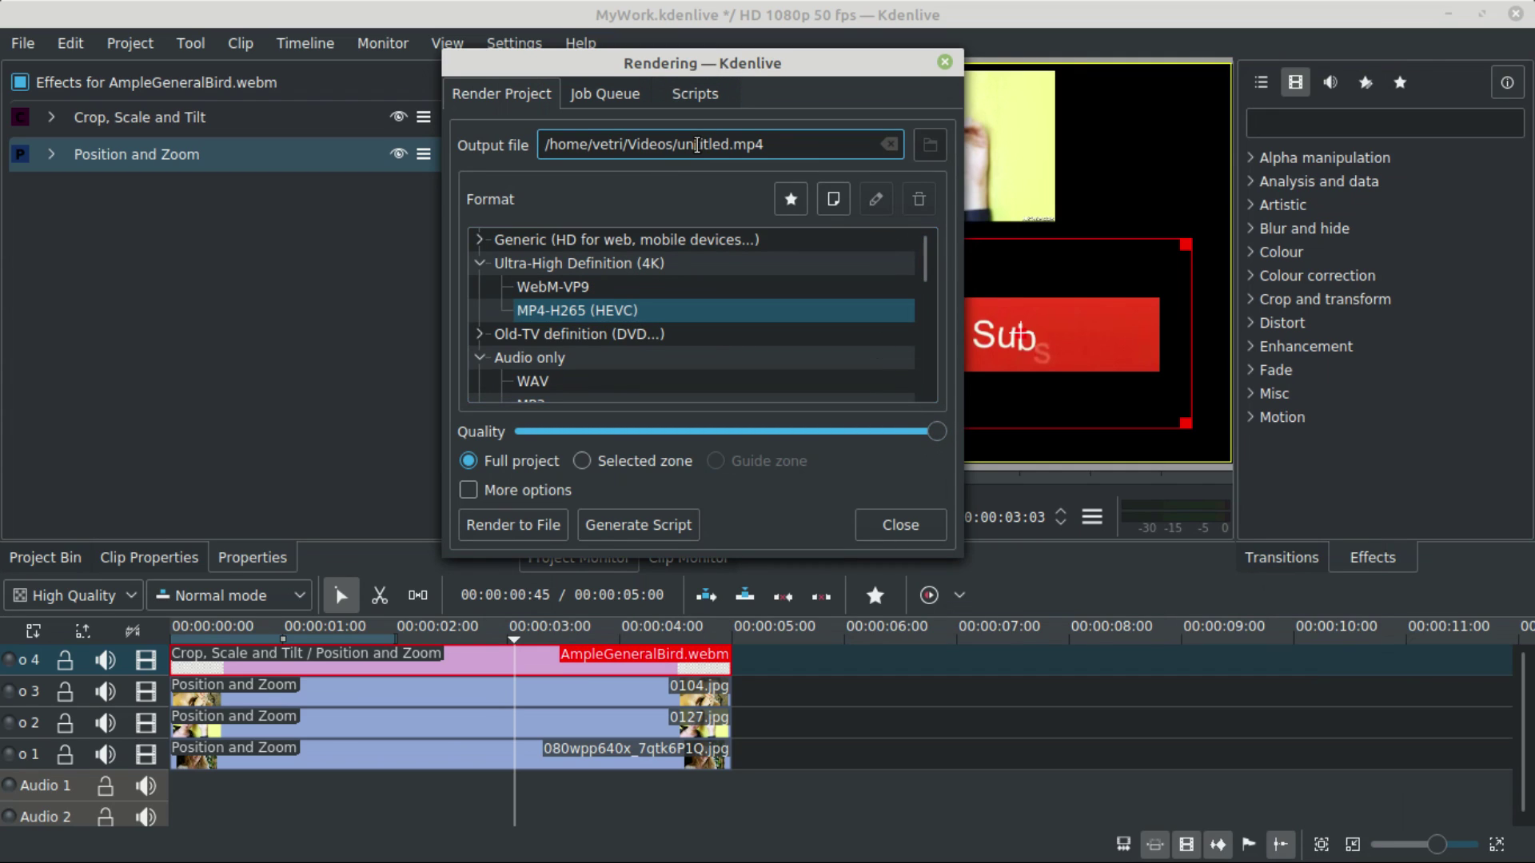
pyautogui.doubleClick(706, 149)
pyautogui.click(706, 149)
pyautogui.click(505, 530)
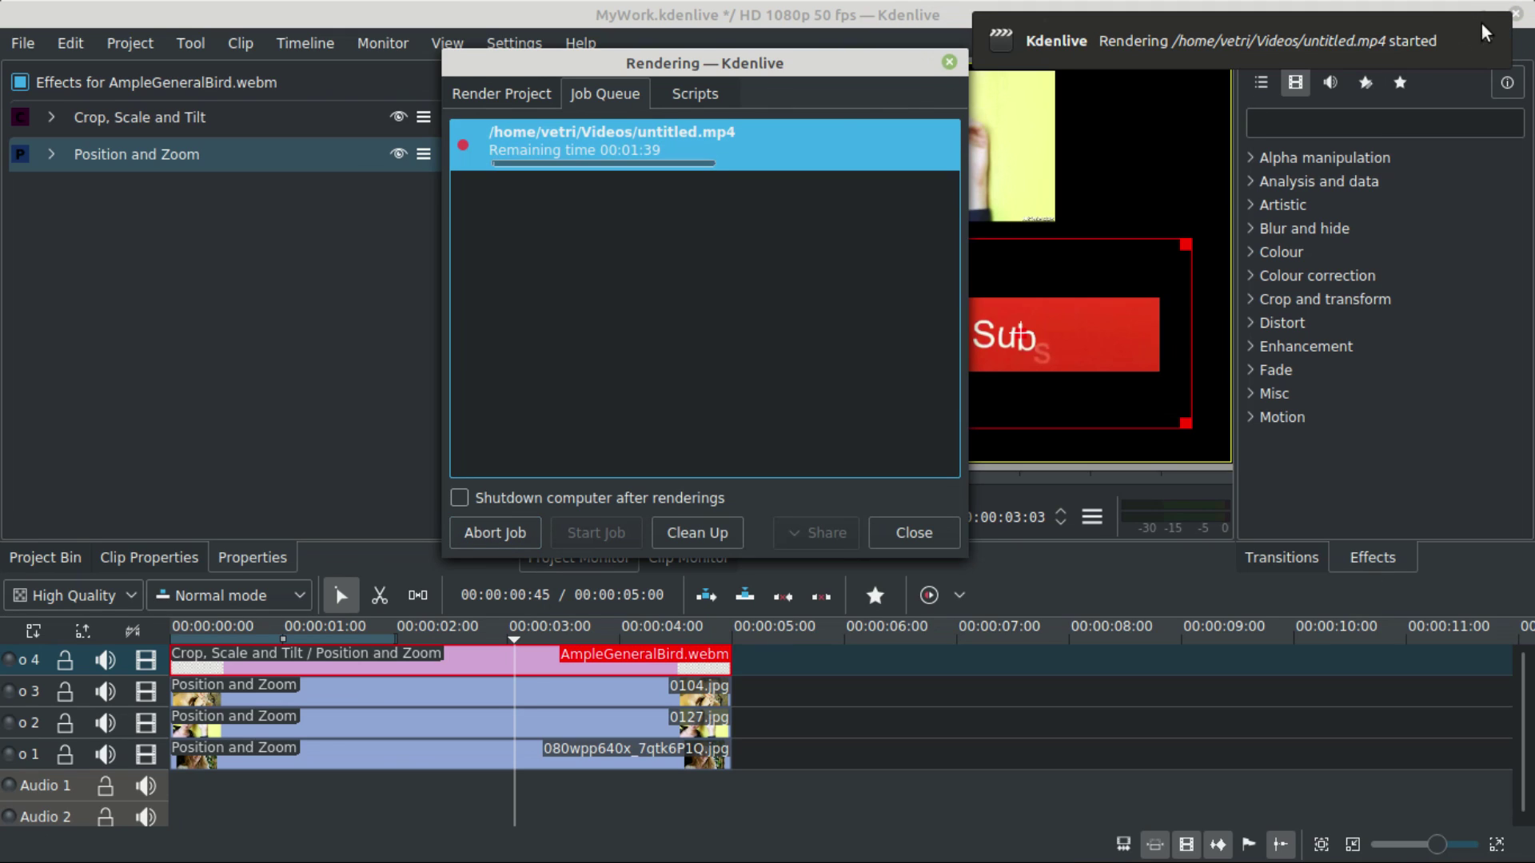
pyautogui.click(1487, 36)
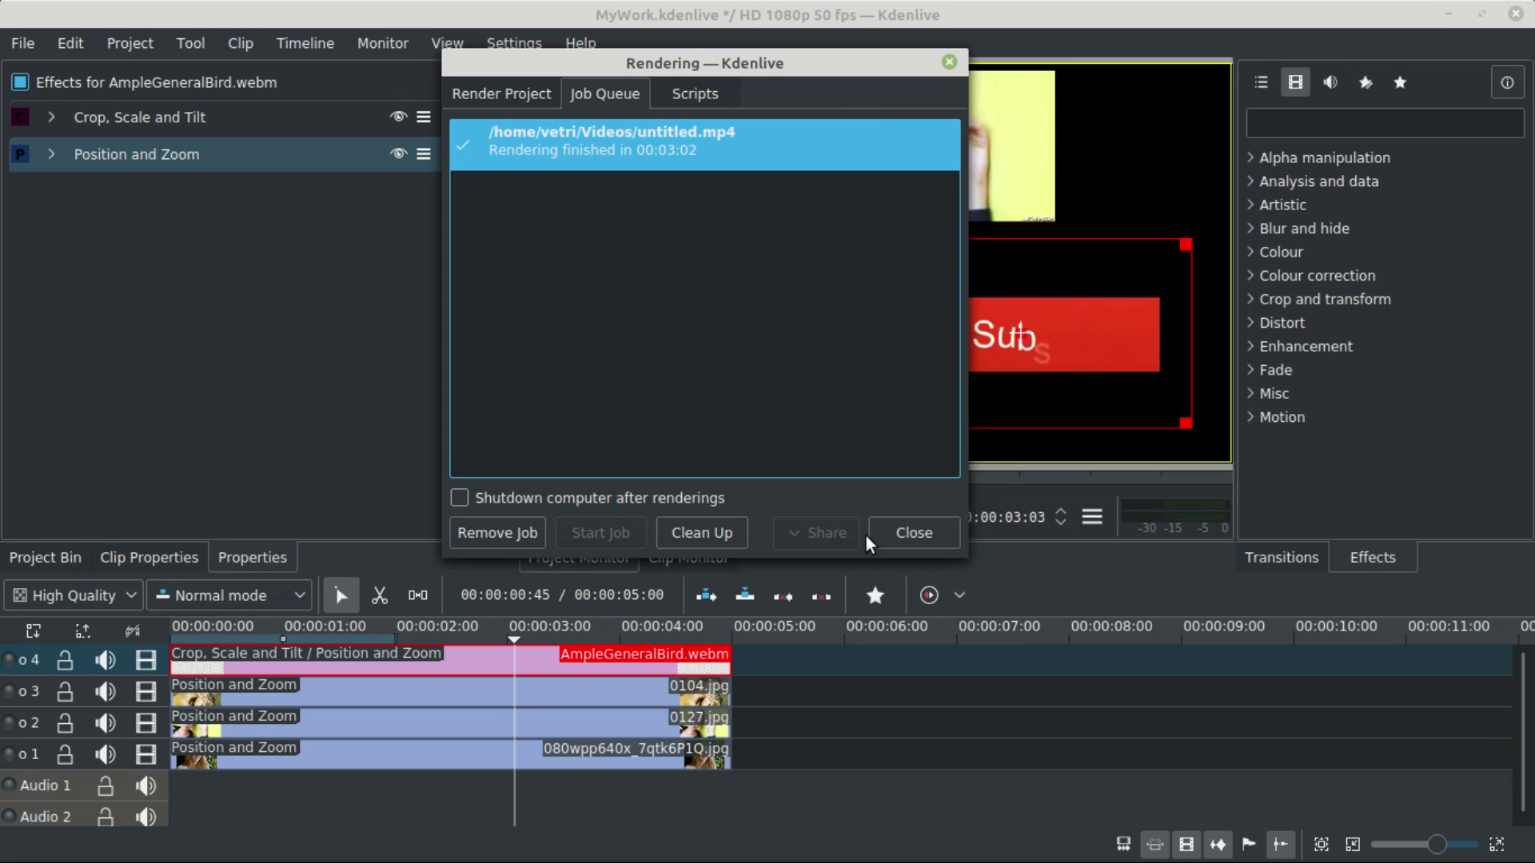
pyautogui.click(914, 534)
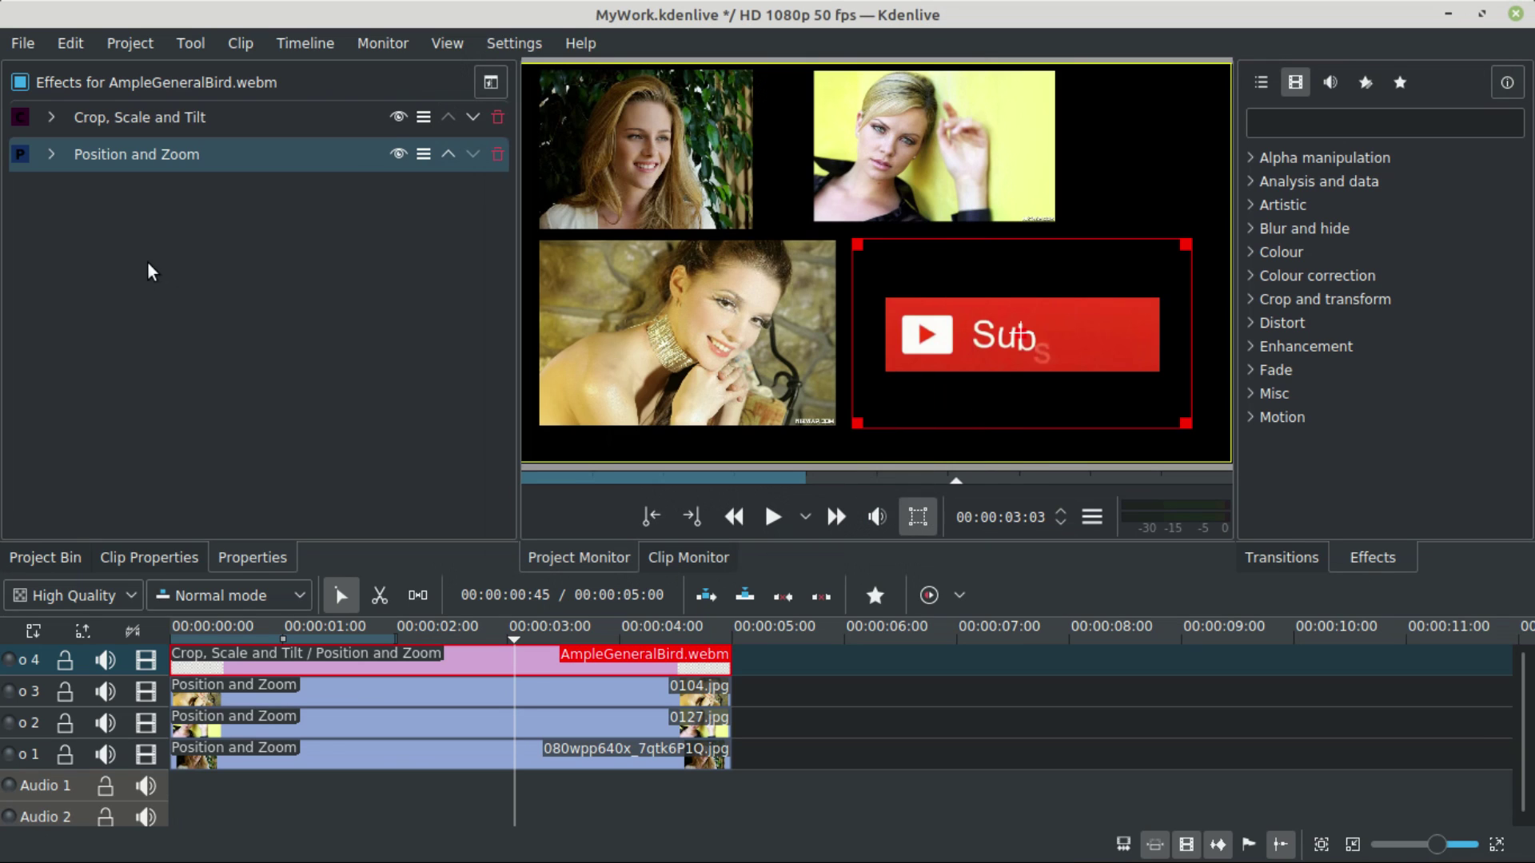
# - Save the MyWork.kdenlive project under its existing name
pyautogui.click(22, 43)
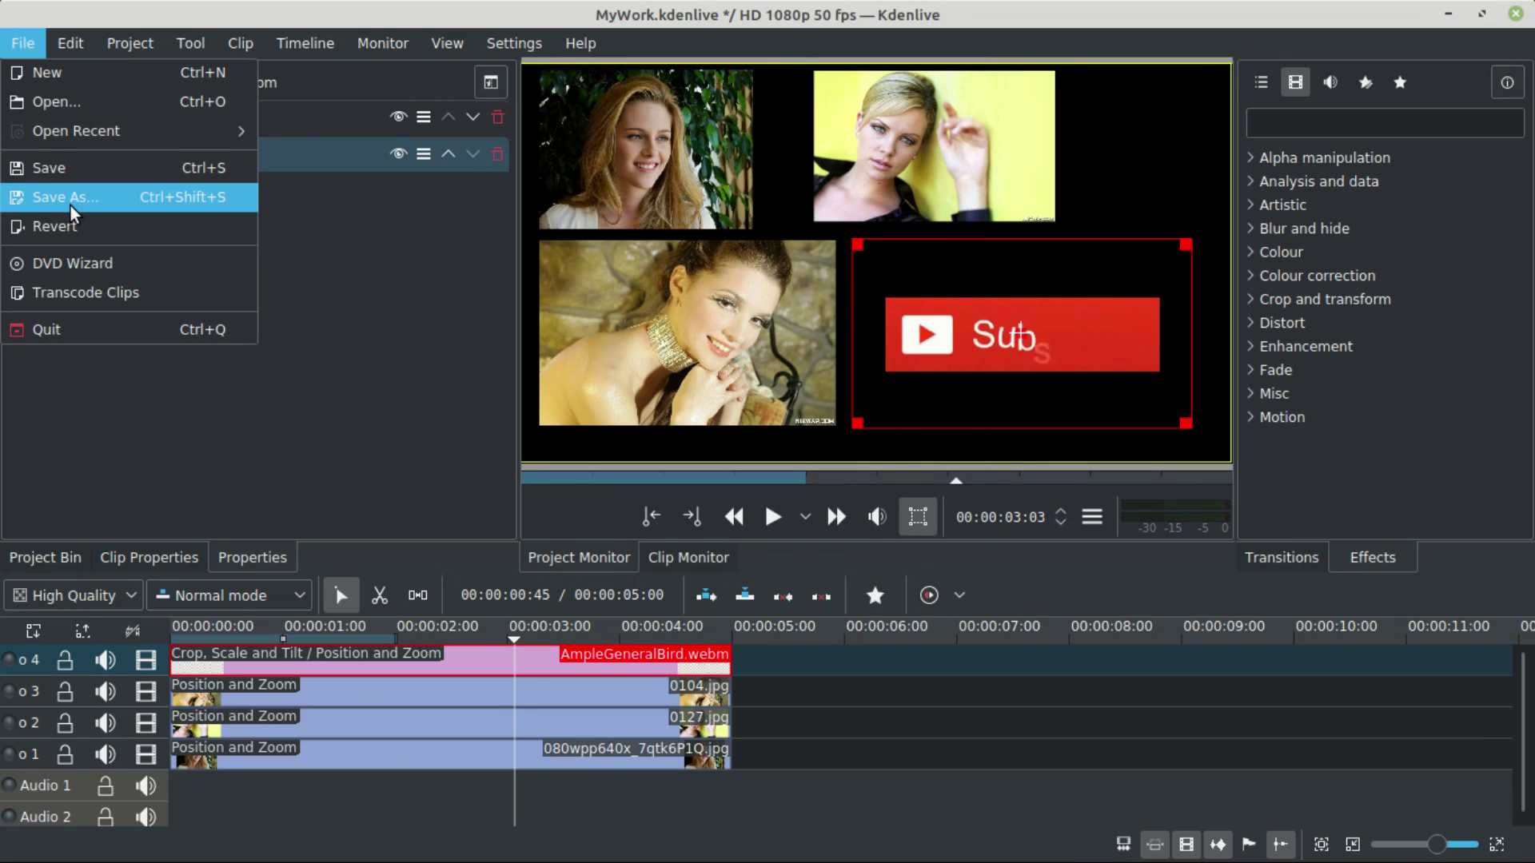
pyautogui.press('Escape')
pyautogui.hotkey('ctrl', 's')
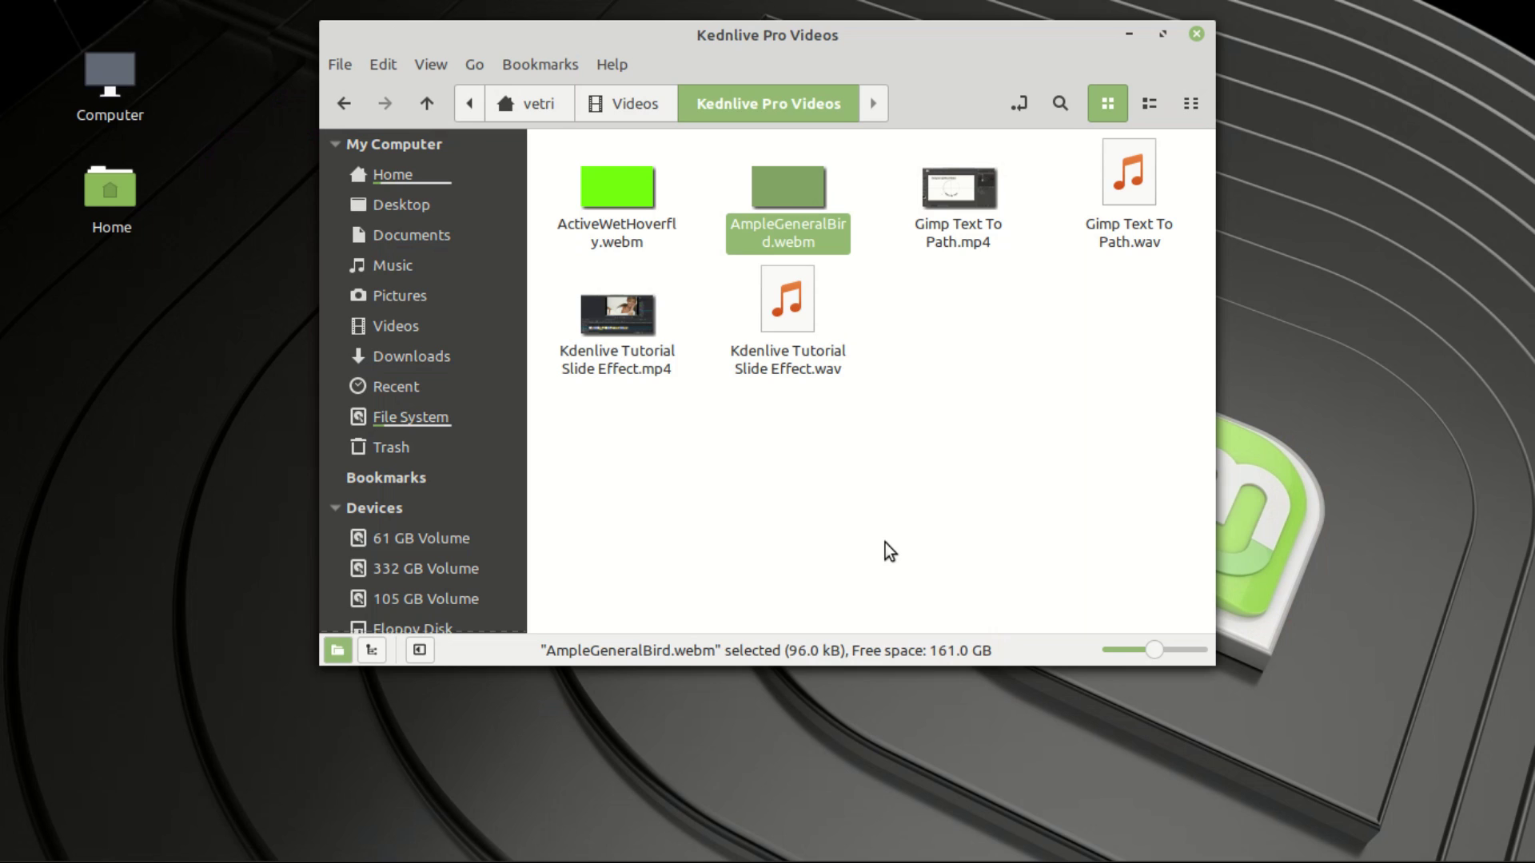
# - Switch to the file manager and go from the Kednlive Pro Videos folder to the home Videos folder
pyautogui.moveTo(885, 544); pyautogui.dragTo(454, 162)
pyautogui.click(340, 104)
pyautogui.click(340, 104)
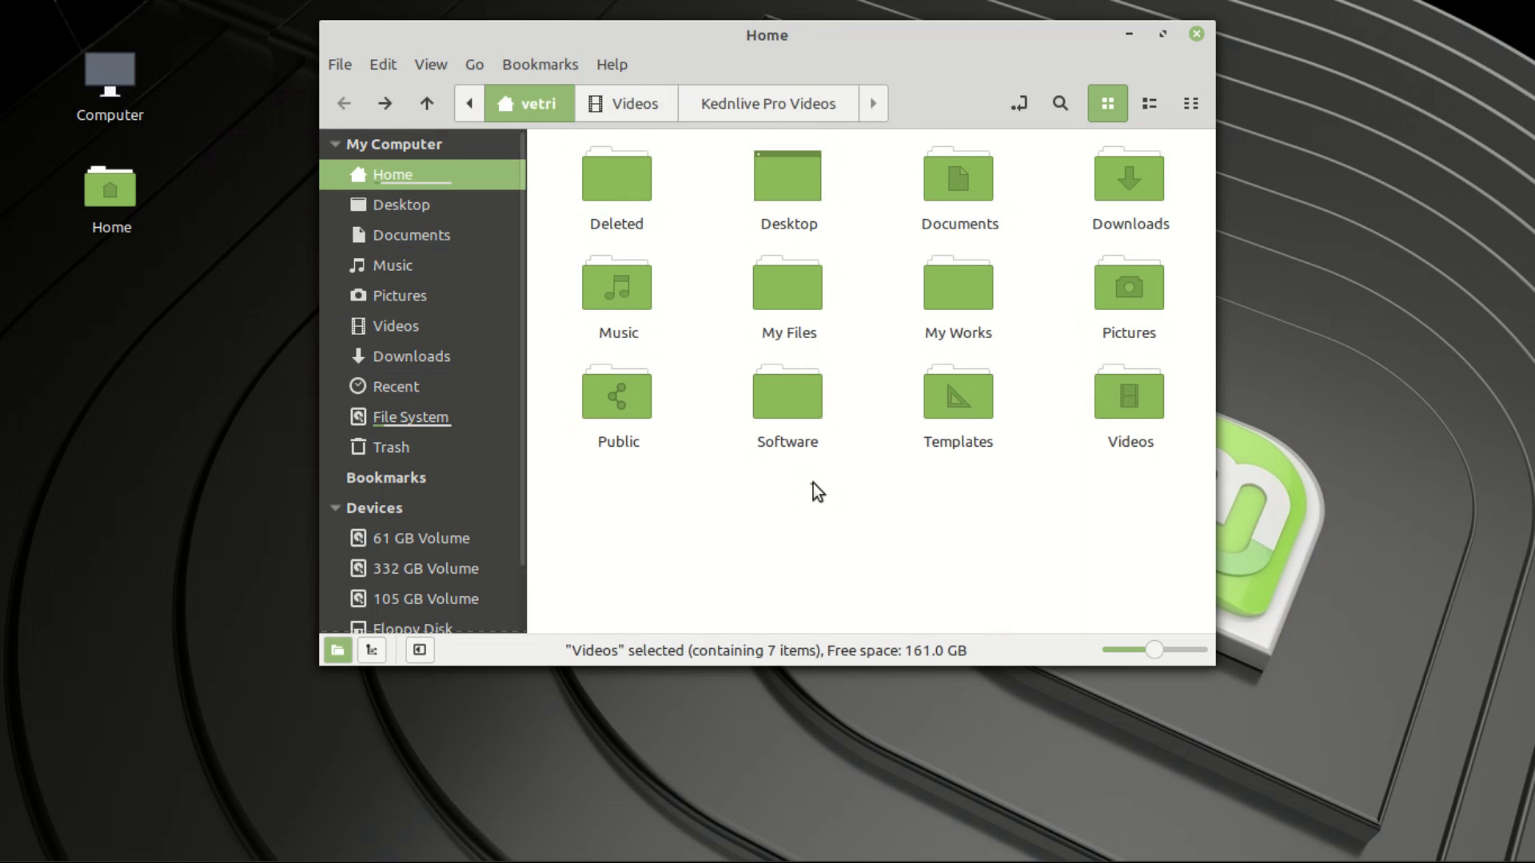
pyautogui.click(1134, 400)
pyautogui.doubleClick(1133, 401)
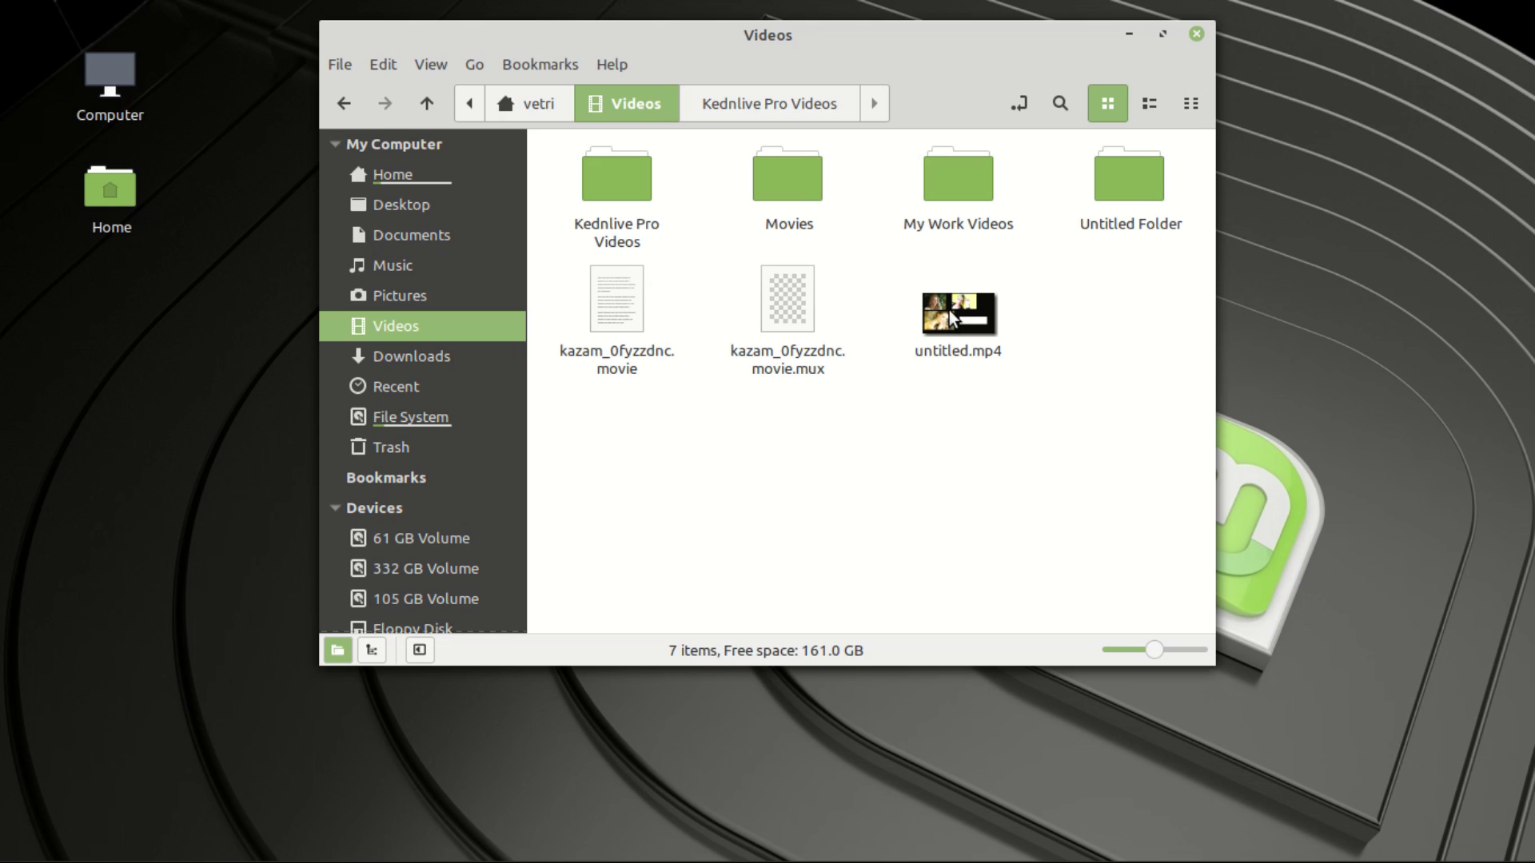
# - Play the rendered untitled.mp4 in VLC media player at full screen to check the result
pyautogui.click(963, 322)
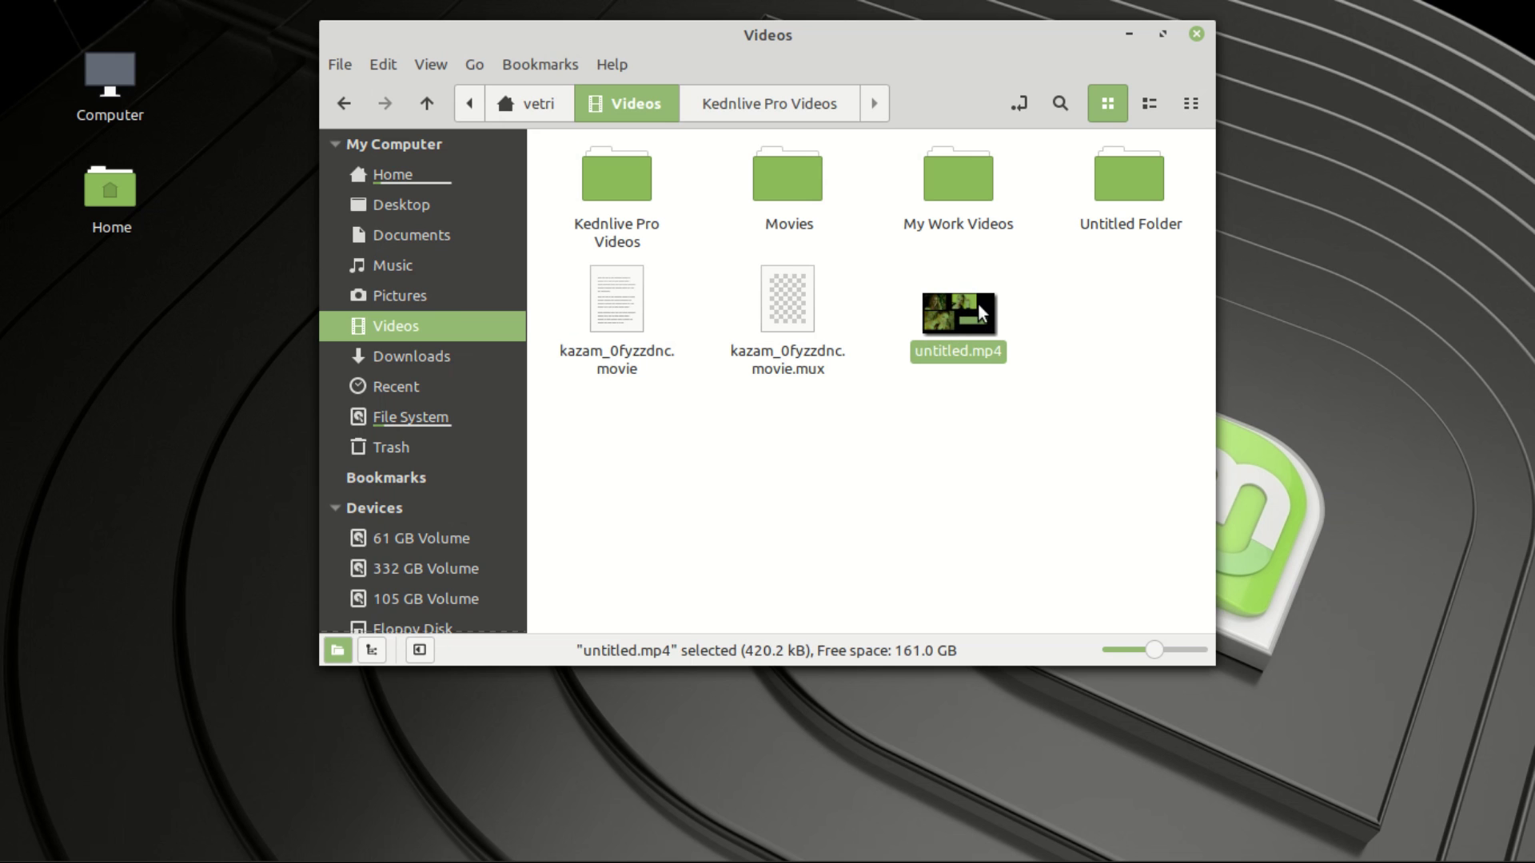
pyautogui.doubleClick(969, 318)
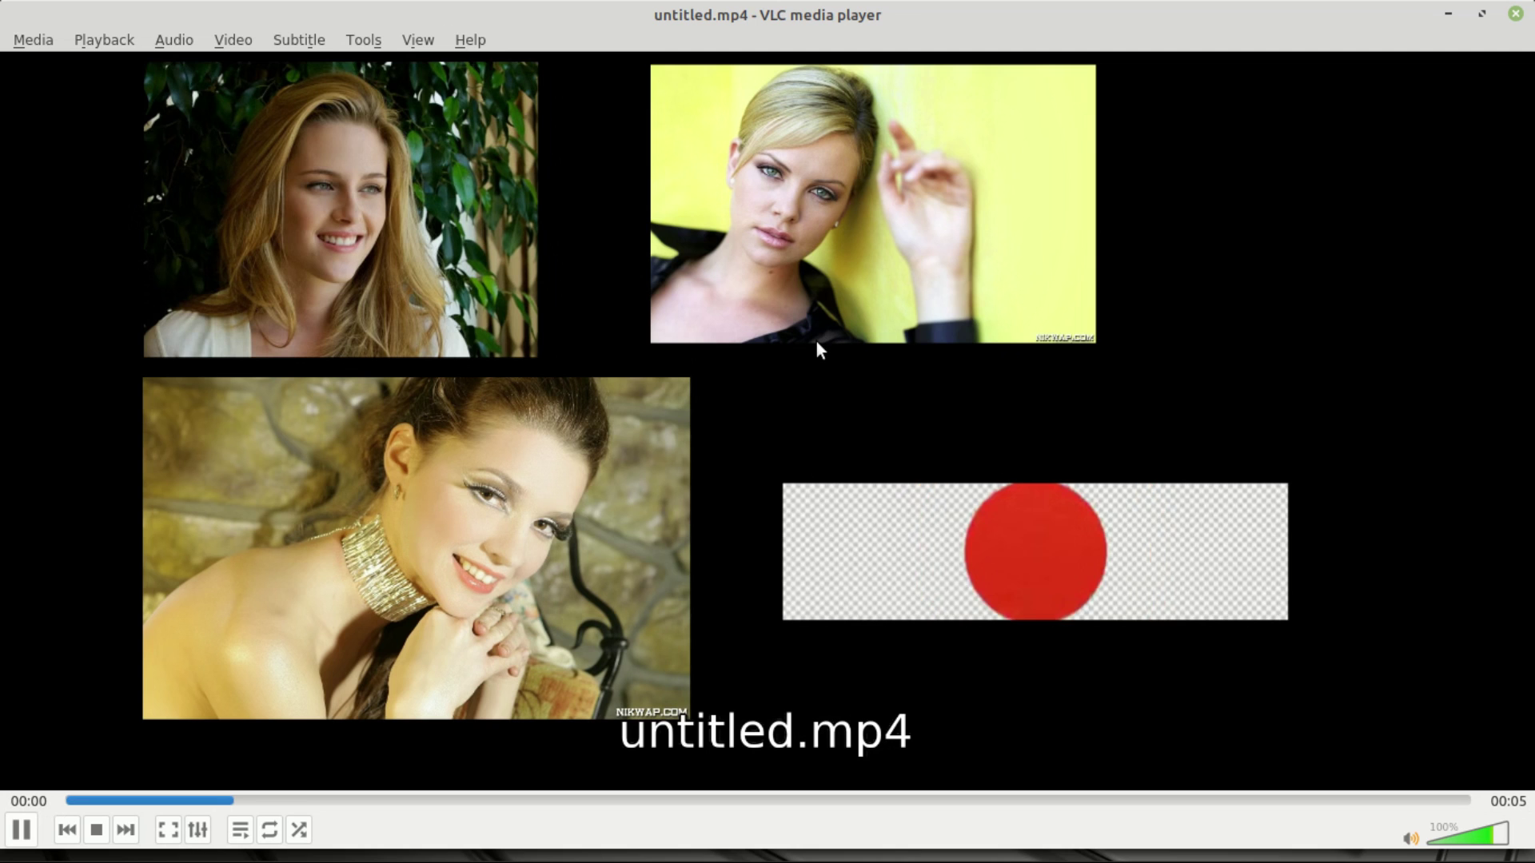
pyautogui.doubleClick(817, 342)
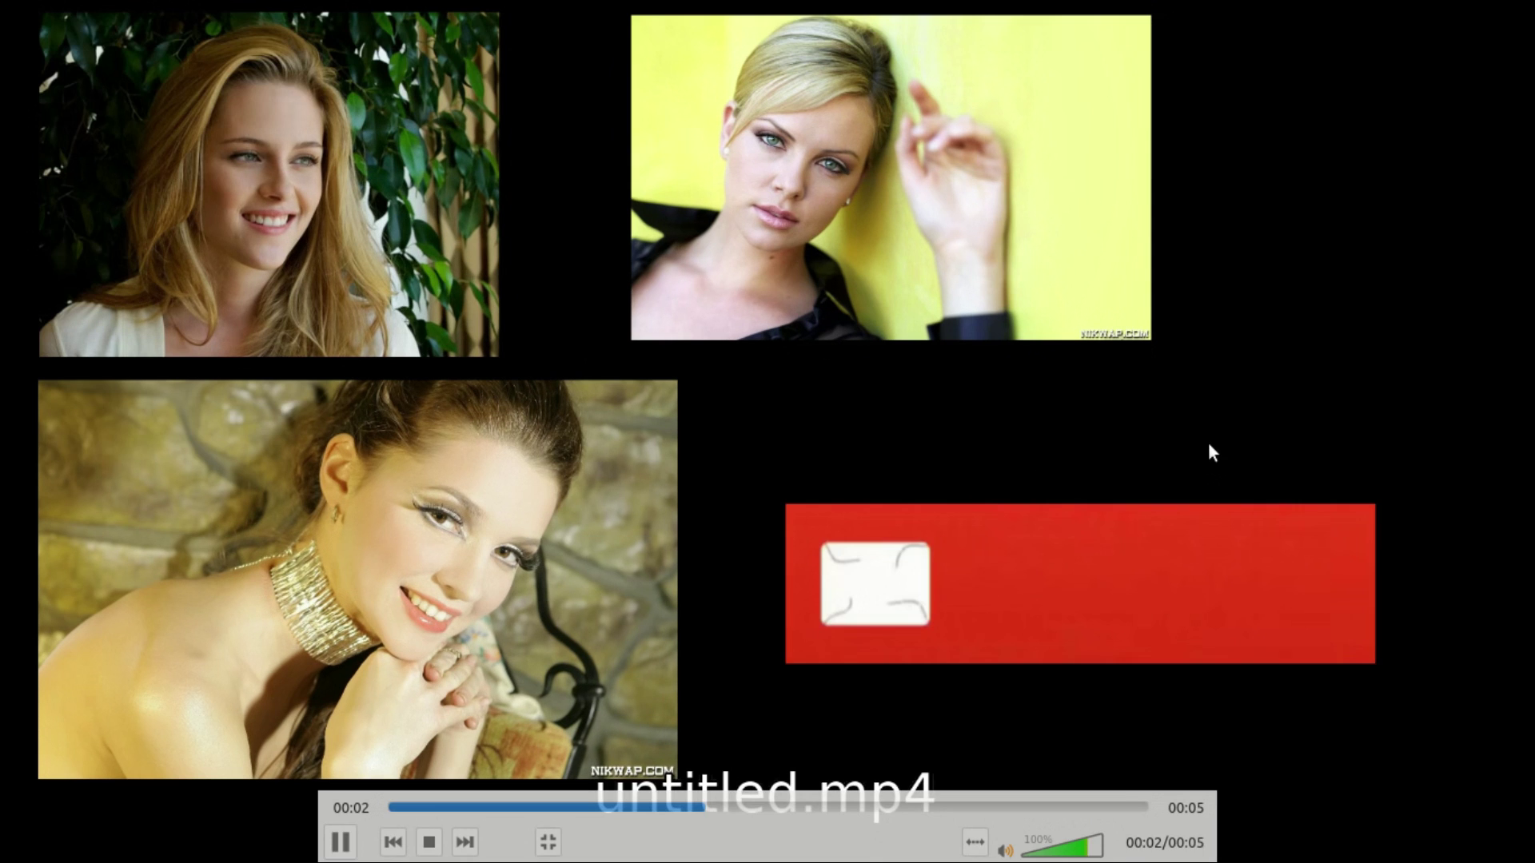